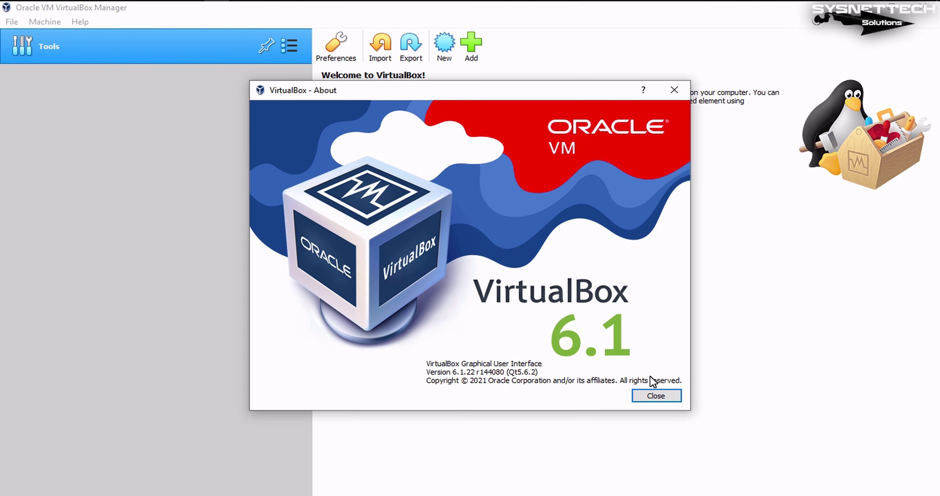
Step: Close the About window and start creating a new virtual machine named Windows95
{"action": "left_click", "coordinate": [656, 395]}
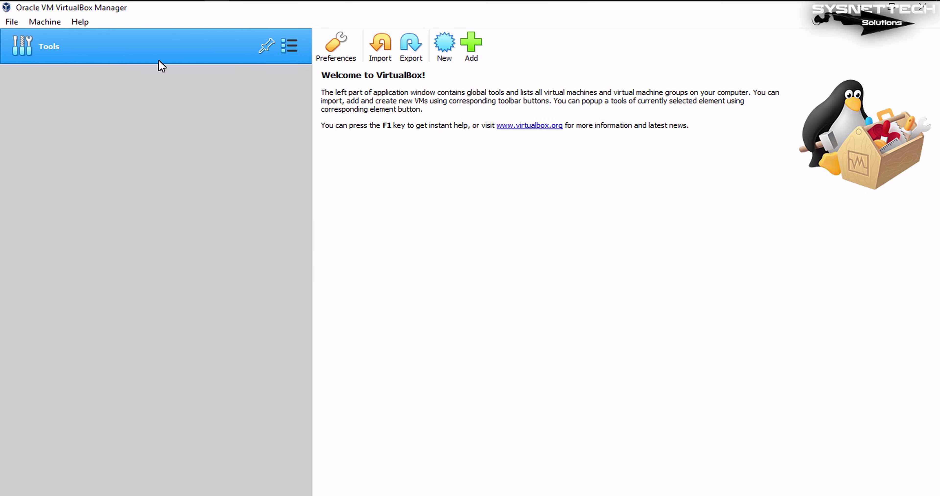
{"action": "left_click", "coordinate": [46, 21]}
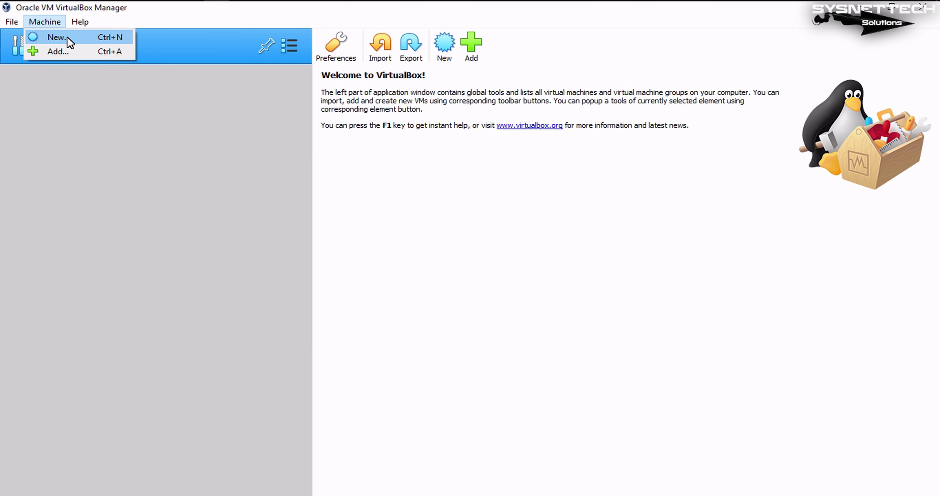
{"action": "left_click", "coordinate": [444, 65]}
{"action": "left_click", "coordinate": [446, 59]}
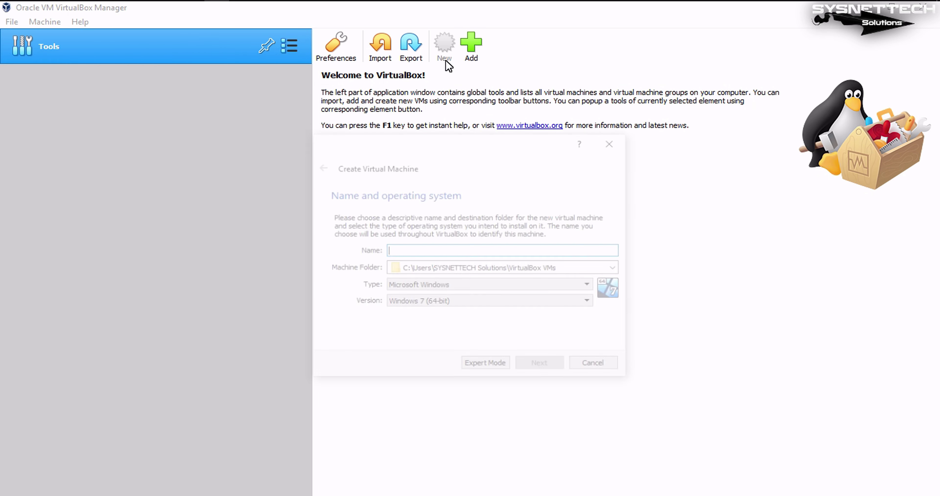
{"action": "type", "text": "Windows95"}
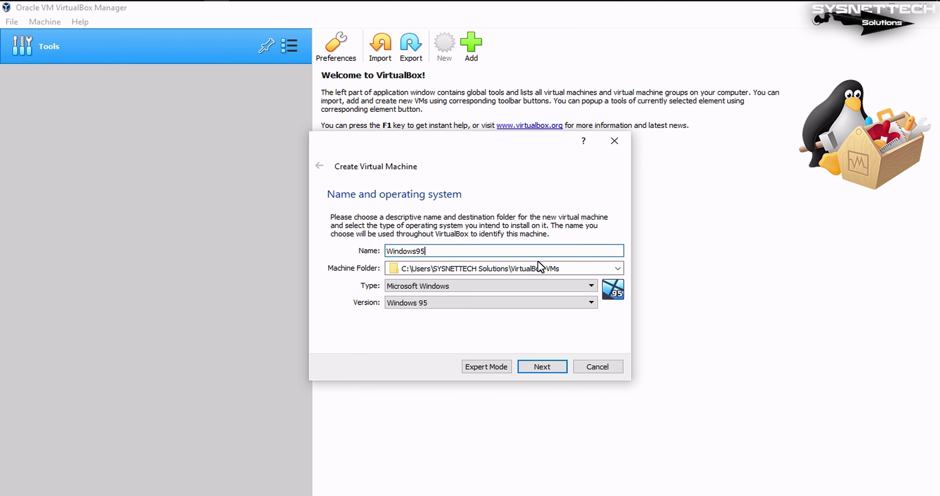
Step: Set the new machine's folder to E:\Oracle VM VirtualBox
{"action": "left_click", "coordinate": [615, 268]}
{"action": "left_click", "coordinate": [582, 290]}
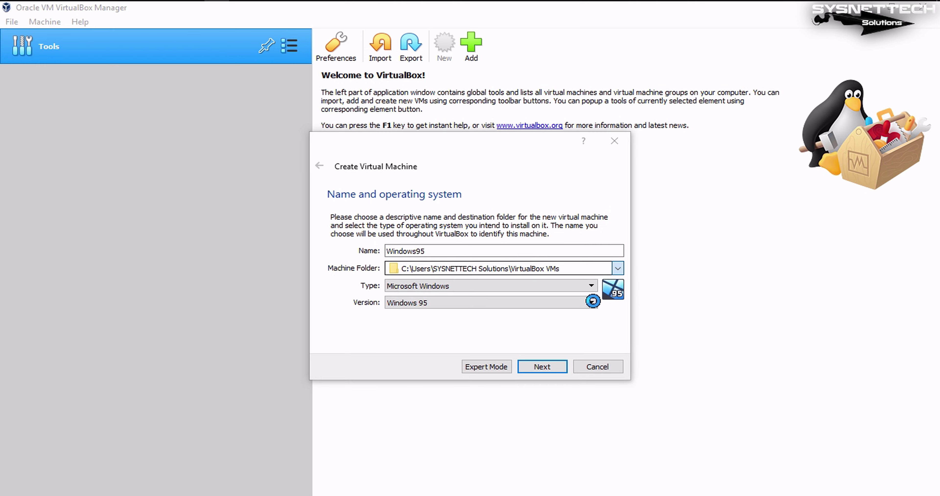
{"action": "left_click", "coordinate": [360, 372]}
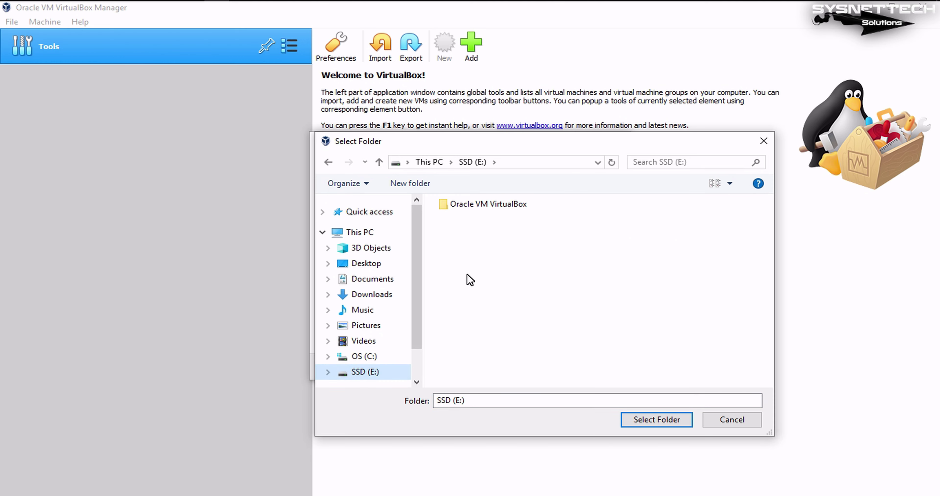
{"action": "left_click", "coordinate": [498, 207]}
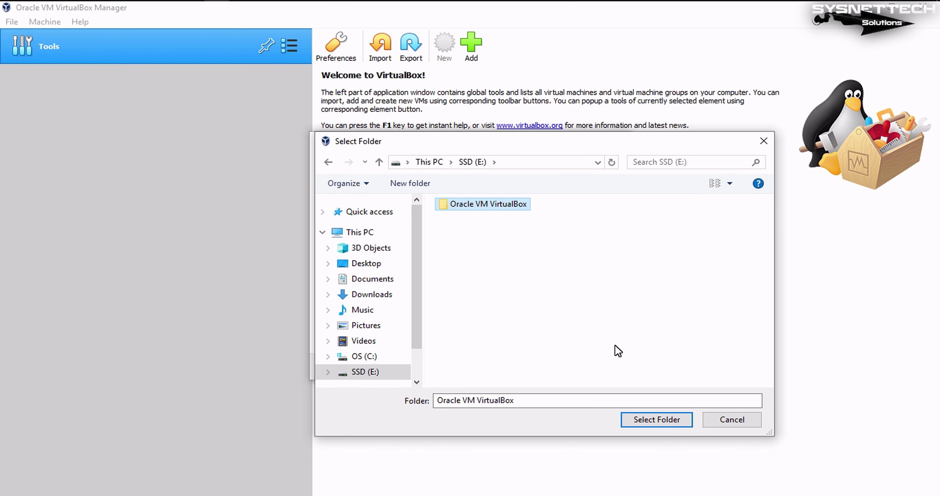
{"action": "left_click", "coordinate": [665, 422]}
Step: Accept Microsoft Windows as the operating system type and Windows 95 as the version
{"action": "left_click", "coordinate": [588, 288]}
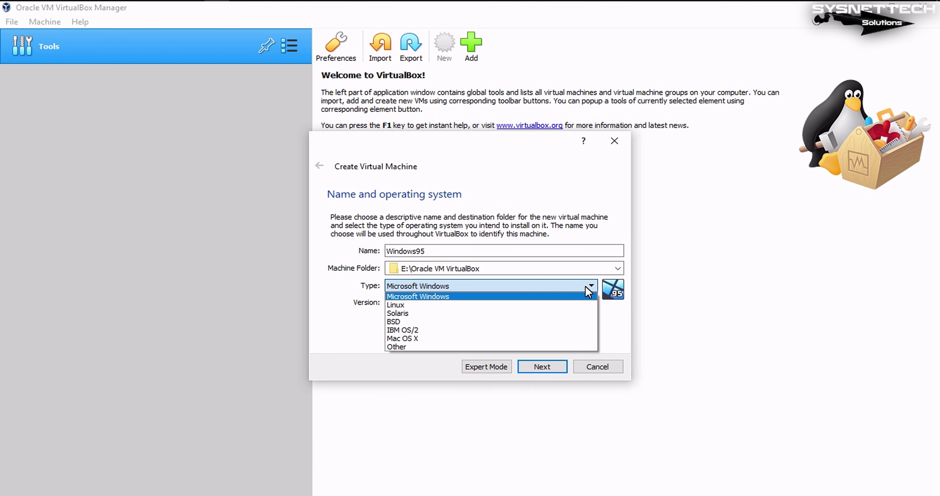
{"action": "left_click", "coordinate": [584, 285]}
{"action": "left_click", "coordinate": [588, 303]}
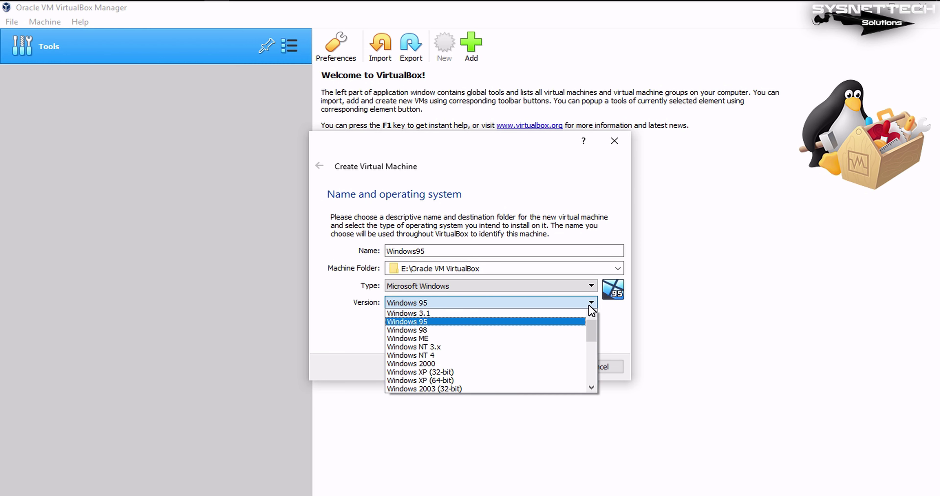
{"action": "left_click", "coordinate": [589, 305]}
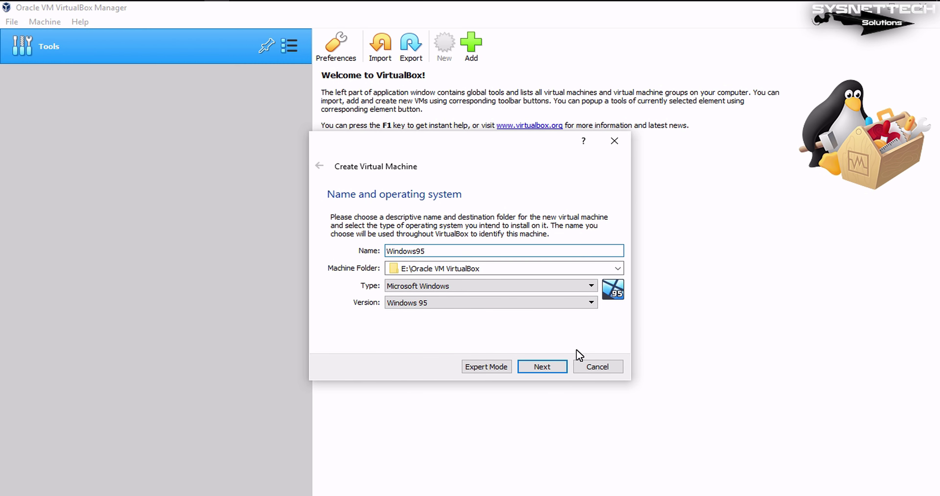
{"action": "left_click", "coordinate": [542, 366]}
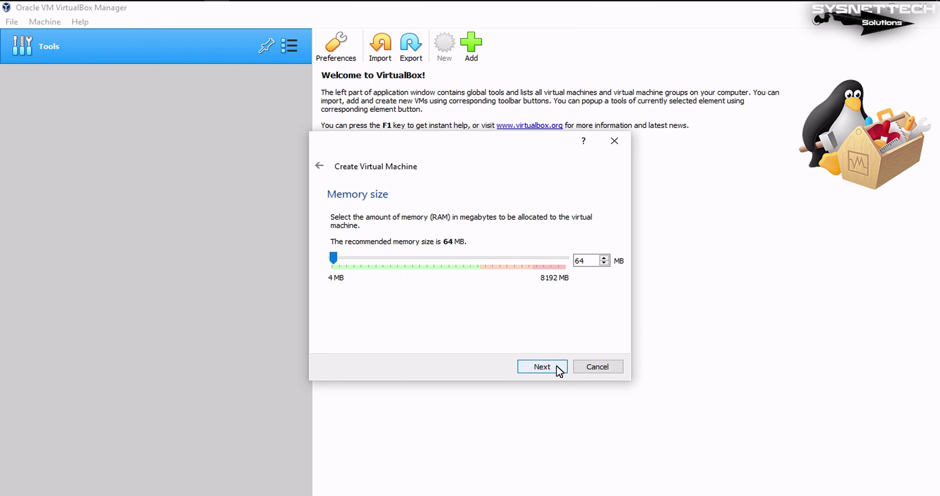
Step: Allocate 512 MB of memory to the virtual machine
{"action": "double_click", "coordinate": [580, 261]}
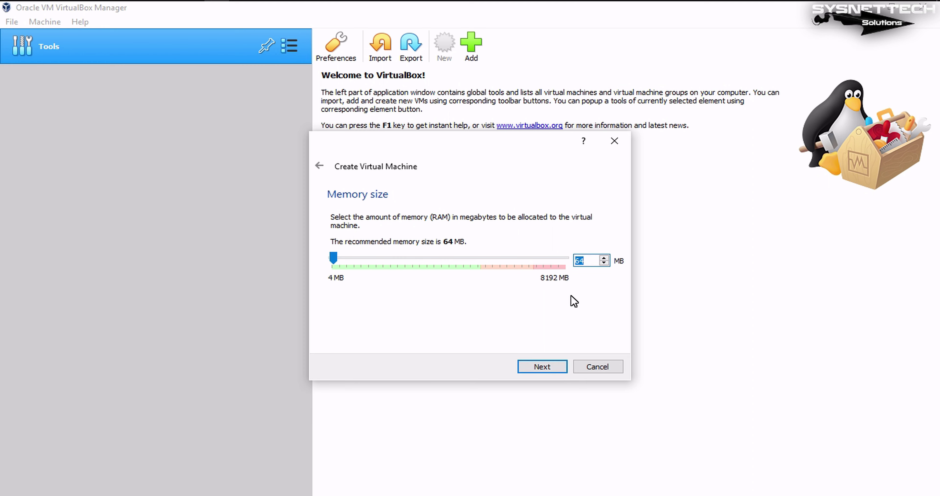
{"action": "type", "text": "512"}
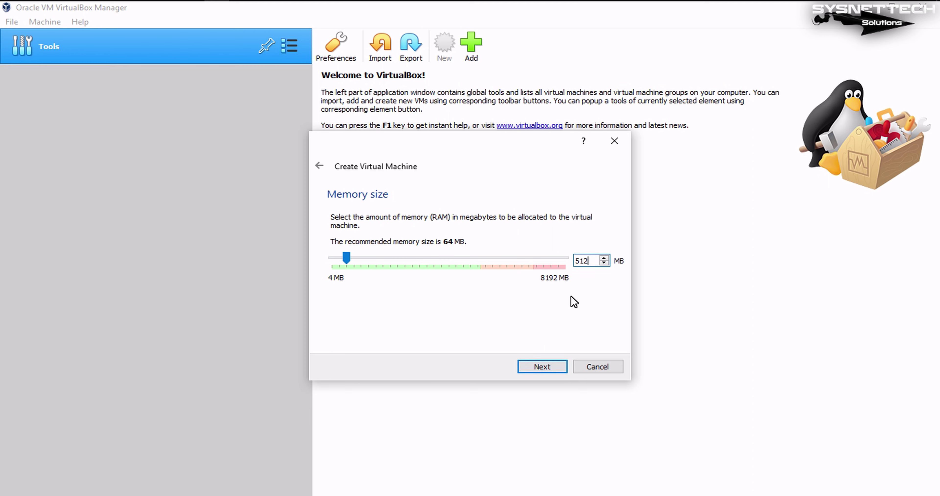
{"action": "left_click", "coordinate": [554, 365]}
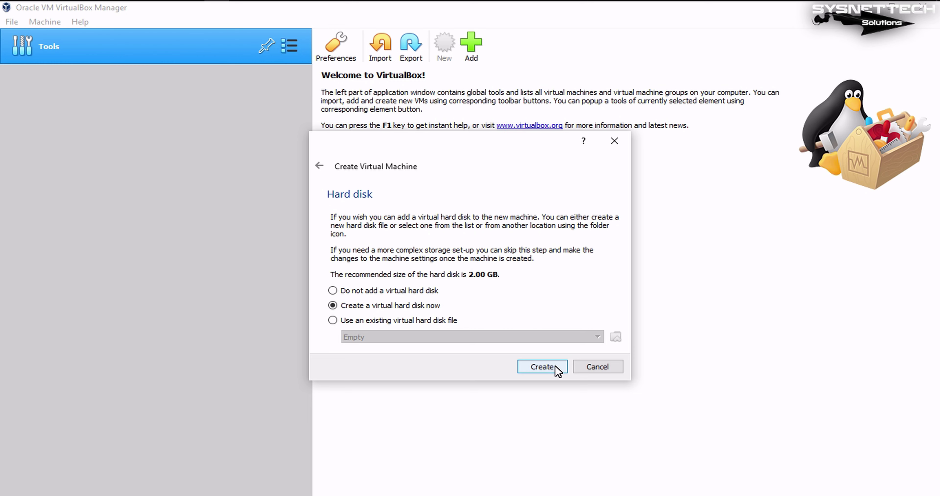
Step: Create a dynamically allocated 2.00 GB VDI virtual hard disk and finish creating the machine
{"action": "left_click", "coordinate": [555, 365]}
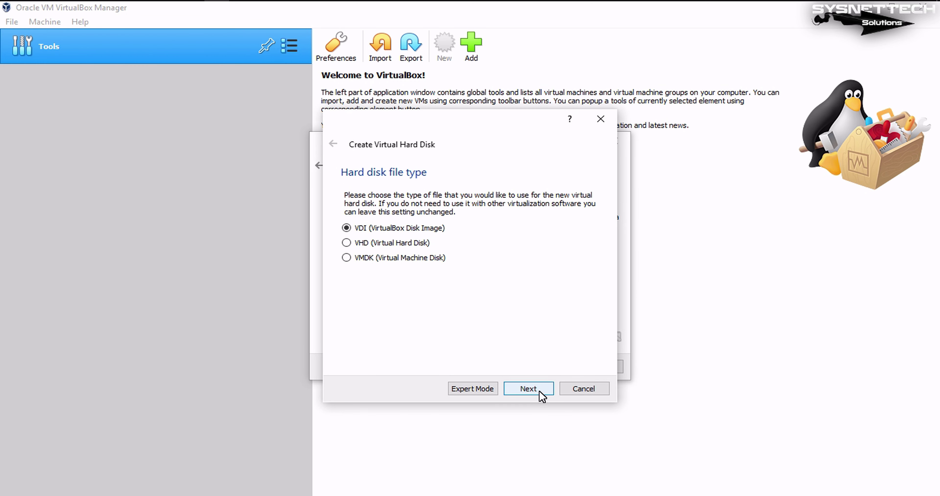
{"action": "left_click", "coordinate": [539, 391]}
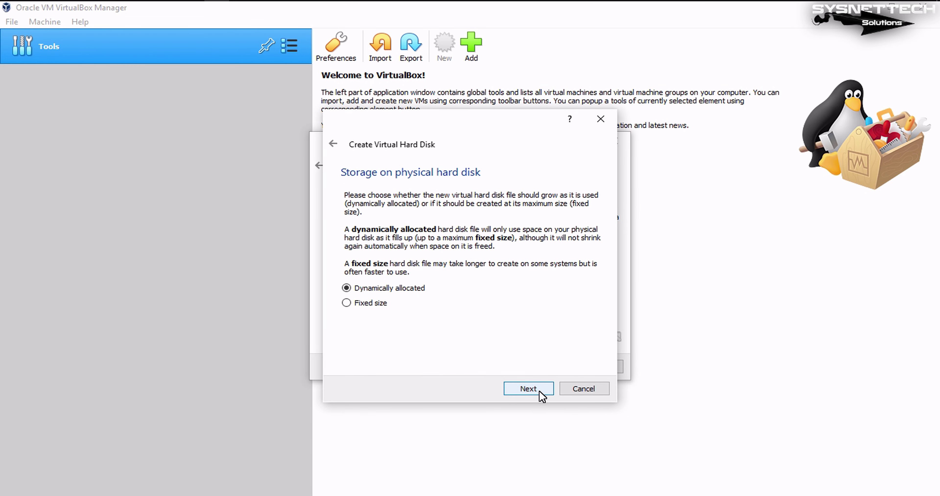
{"action": "left_click", "coordinate": [538, 390]}
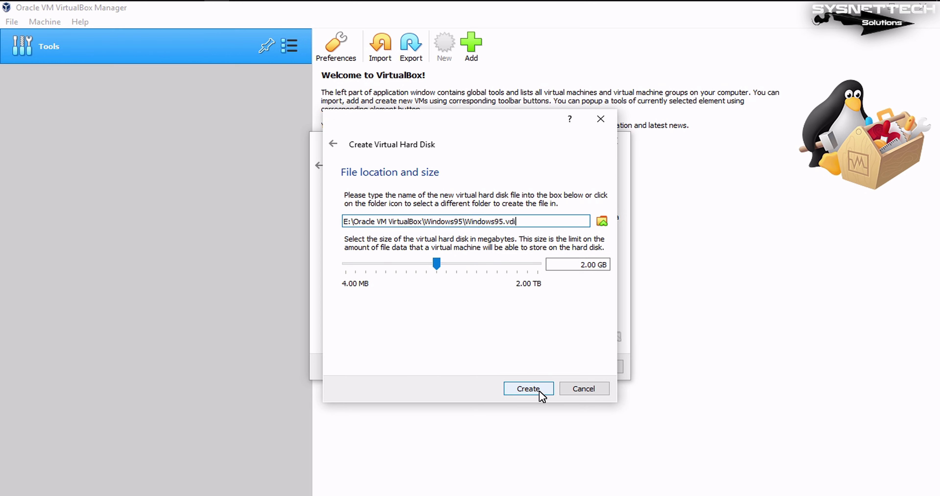
{"action": "left_click", "coordinate": [539, 389]}
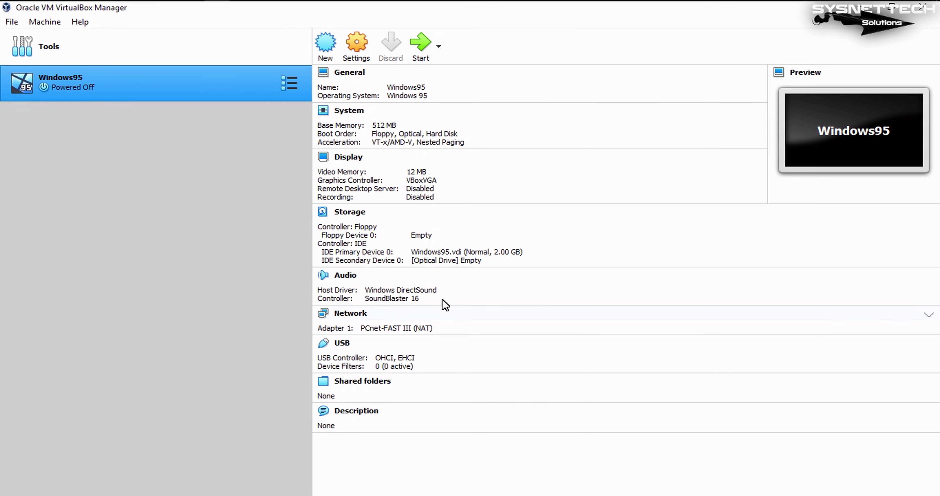
Step: In the Windows95 machine settings, disable floppy booting and move Floppy below Optical and Hard Disk in the boot order
{"action": "left_click", "coordinate": [359, 60]}
{"action": "left_click", "coordinate": [400, 136]}
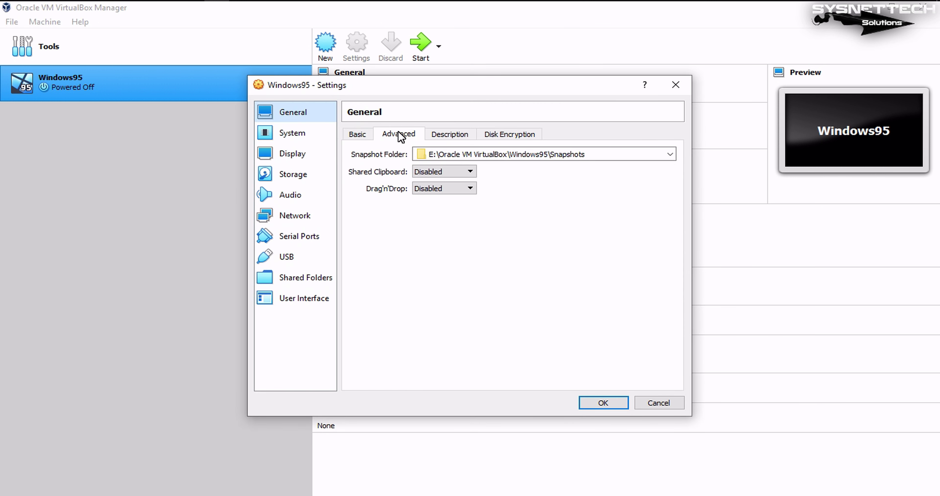
{"action": "left_click", "coordinate": [450, 136]}
{"action": "left_click", "coordinate": [514, 137]}
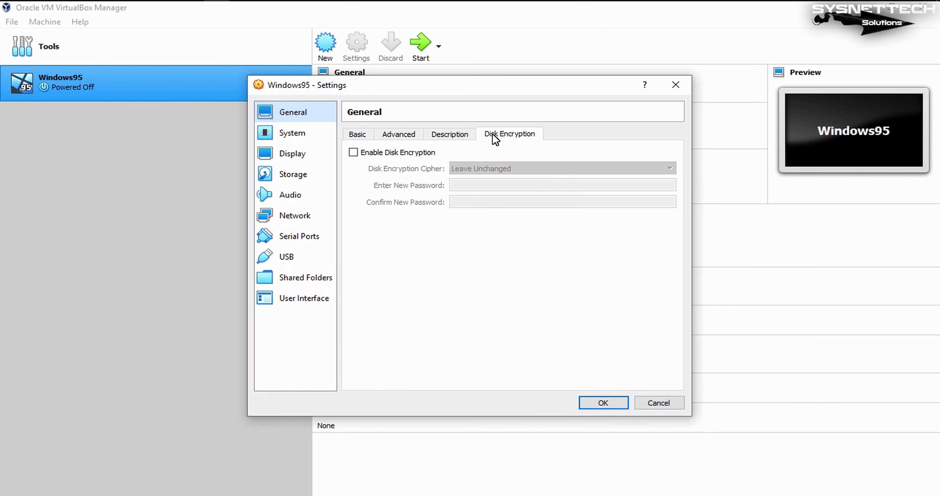
{"action": "left_click", "coordinate": [304, 135]}
{"action": "left_click", "coordinate": [427, 188]}
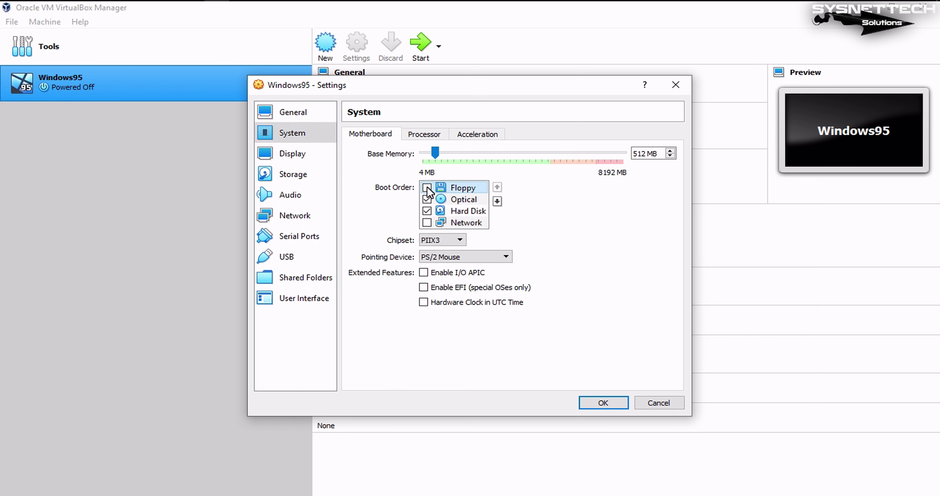
{"action": "left_click", "coordinate": [497, 201]}
{"action": "left_click", "coordinate": [496, 201]}
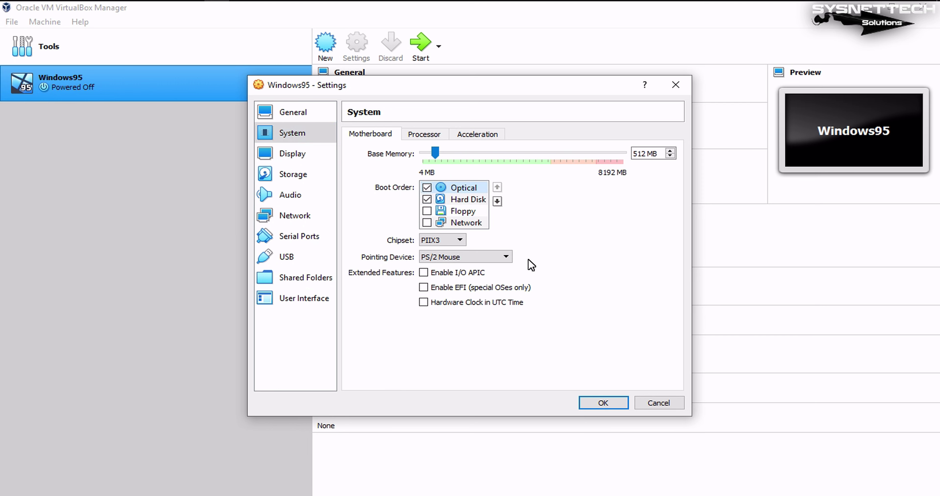
Step: Enable I/O APIC for the virtual machine and raise its processor count
{"action": "left_click", "coordinate": [465, 272]}
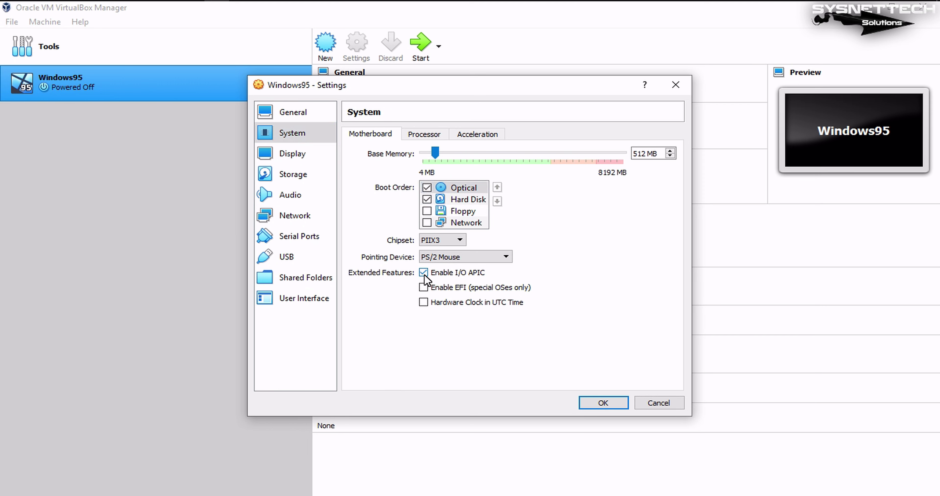
{"action": "left_click", "coordinate": [439, 136]}
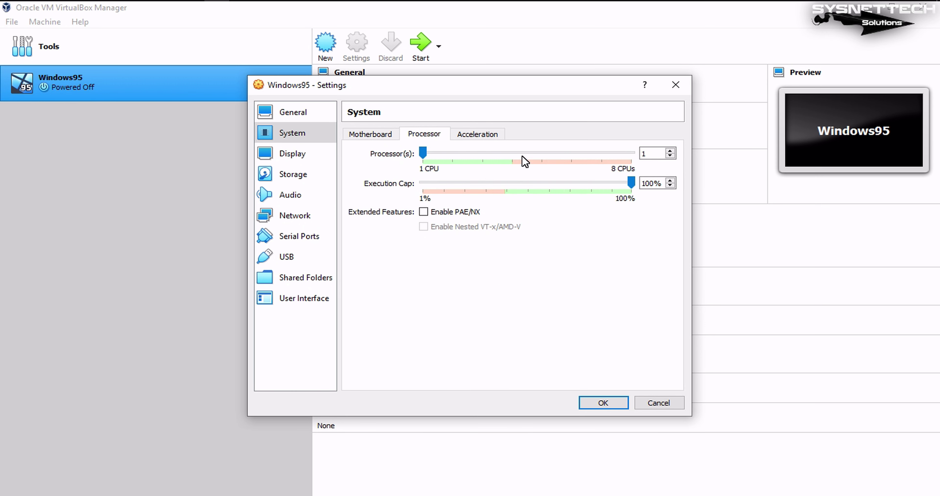
{"action": "left_click", "coordinate": [512, 153]}
Step: Look over the acceleration, display, audio, network and serial port settings and select the USB 1.1 (OHCI) controller
{"action": "left_click", "coordinate": [478, 135]}
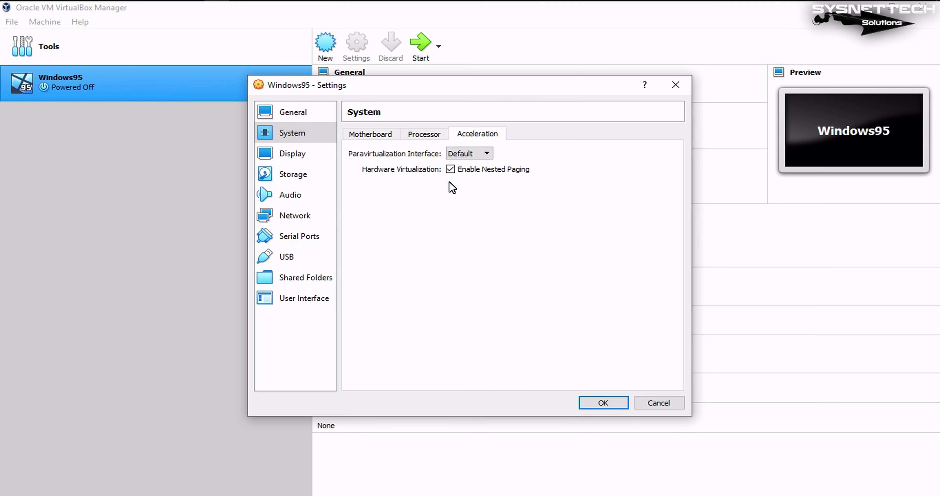
{"action": "left_click", "coordinate": [301, 157]}
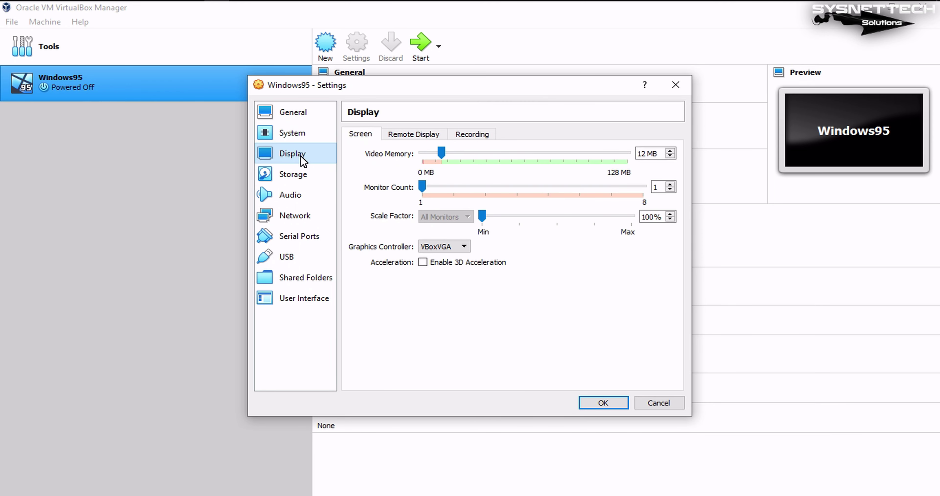
{"action": "left_click", "coordinate": [288, 199]}
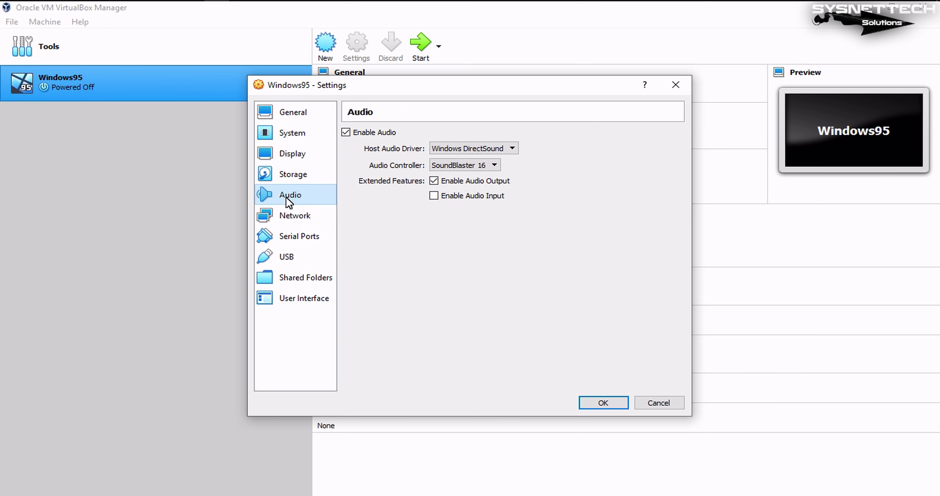
{"action": "left_click", "coordinate": [290, 215]}
{"action": "left_click", "coordinate": [297, 238]}
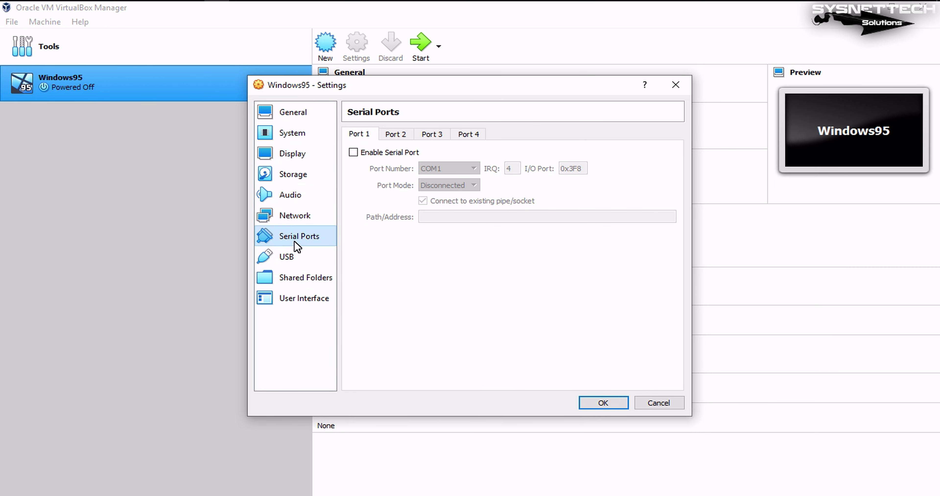
{"action": "left_click", "coordinate": [290, 260]}
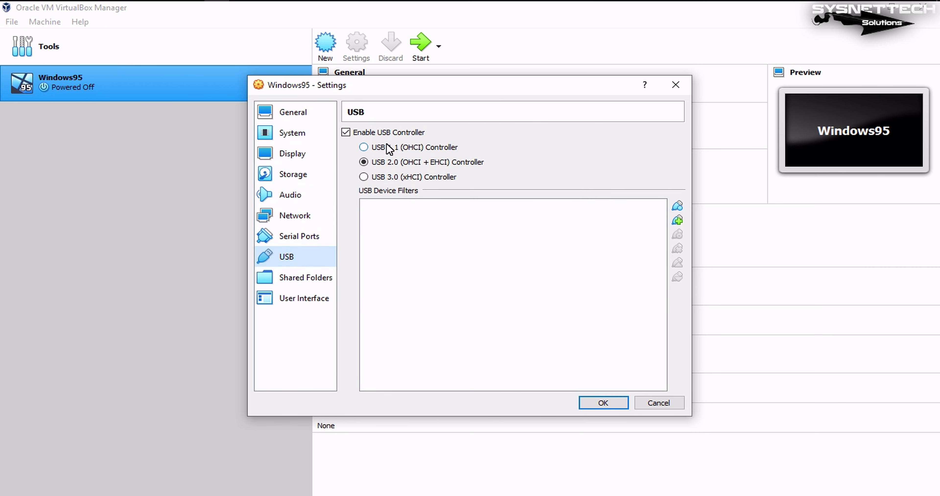
{"action": "left_click", "coordinate": [379, 147]}
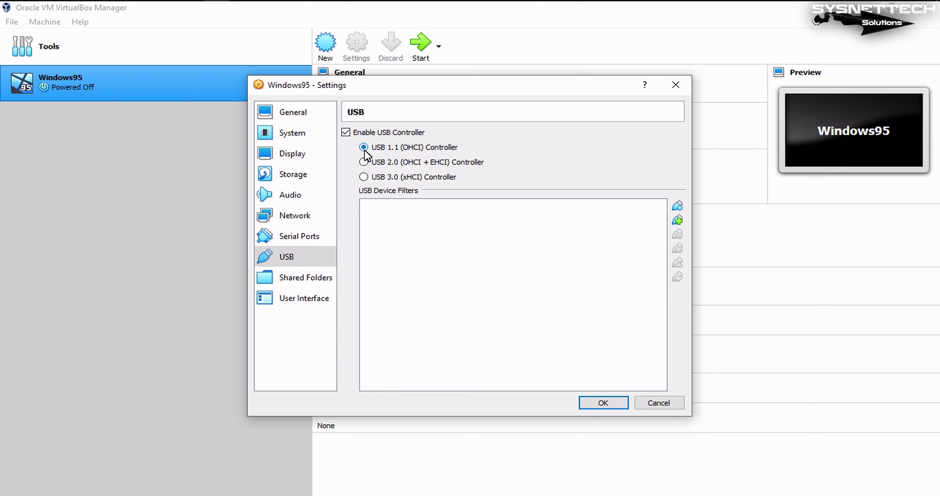
Step: Remove the floppy controller from the virtual machine's storage devices
{"action": "left_click", "coordinate": [292, 278]}
{"action": "left_click", "coordinate": [301, 299]}
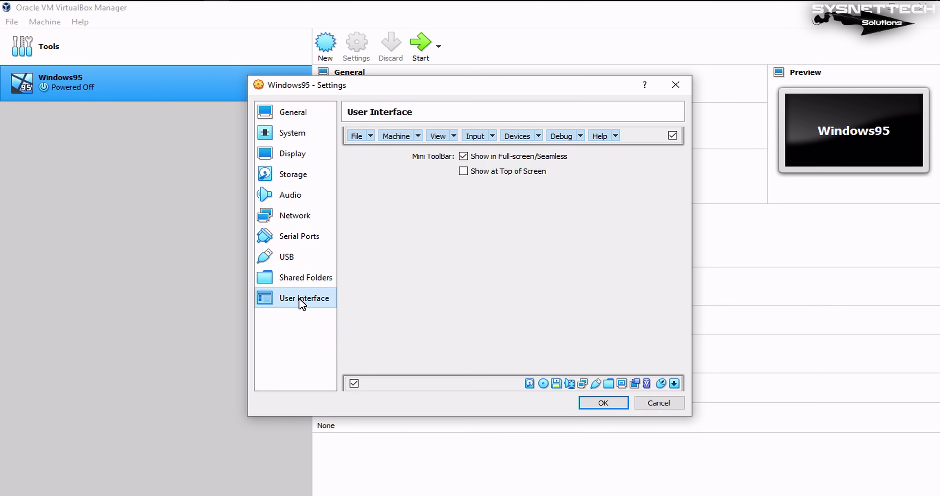
{"action": "left_click", "coordinate": [293, 174]}
{"action": "left_click", "coordinate": [405, 147]}
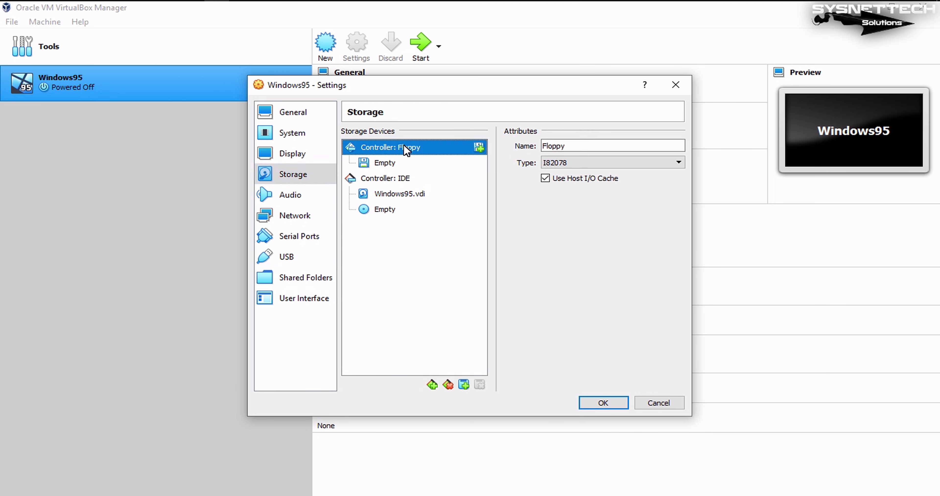
{"action": "left_click", "coordinate": [448, 385]}
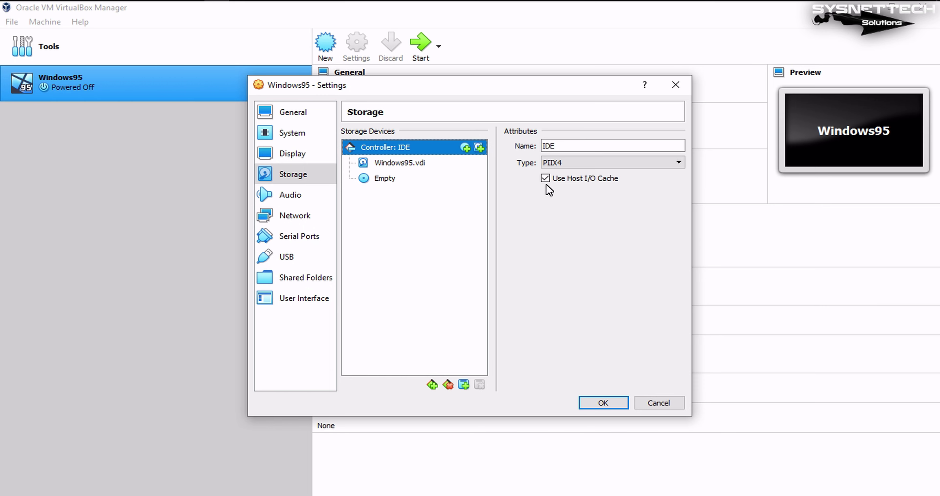
Step: Mark the Windows95.vdi hard disk as a solid-state drive
{"action": "left_click", "coordinate": [419, 163]}
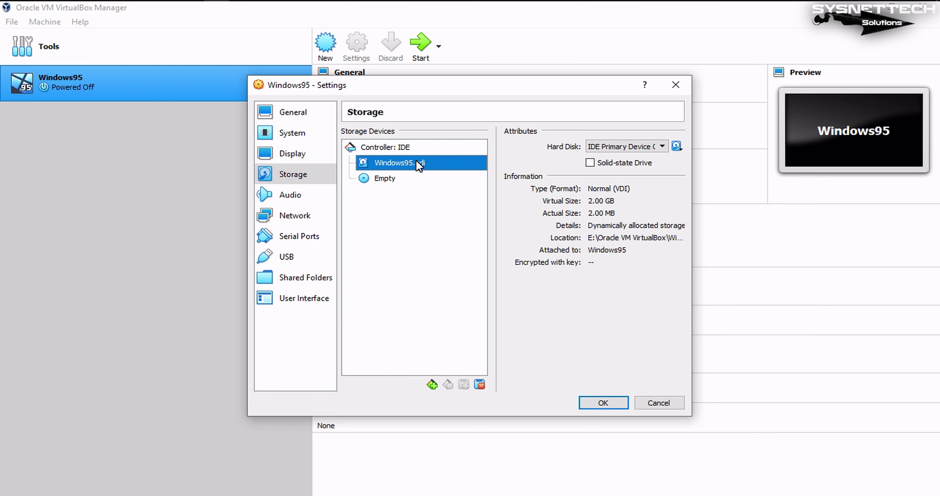
{"action": "left_click", "coordinate": [590, 163]}
Step: Attach Windows 95 English.iso from the desktop's Windows 95 English folder to the empty optical drive and save the machine settings
{"action": "left_click", "coordinate": [389, 178]}
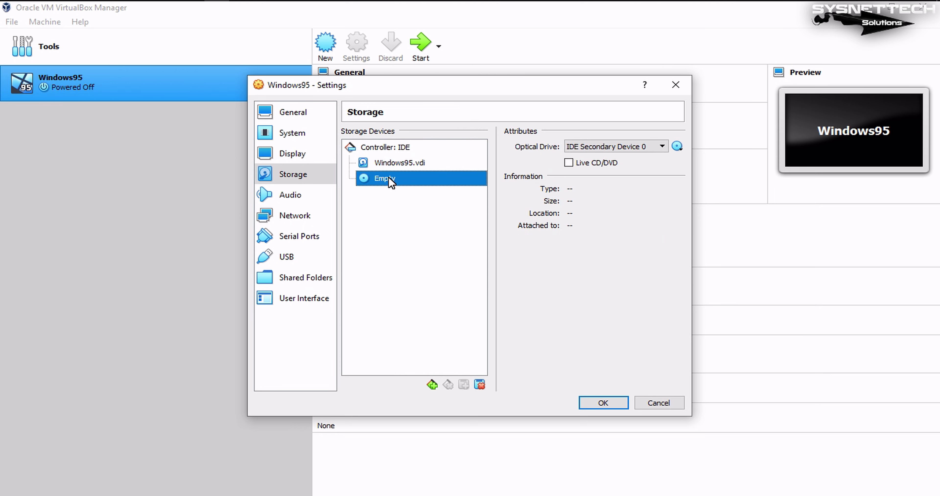
{"action": "left_click", "coordinate": [678, 147]}
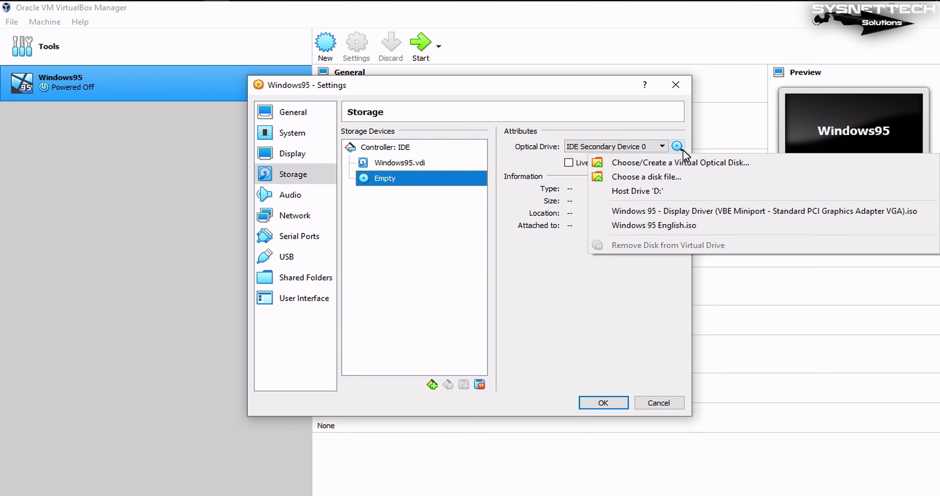
{"action": "left_click", "coordinate": [681, 176]}
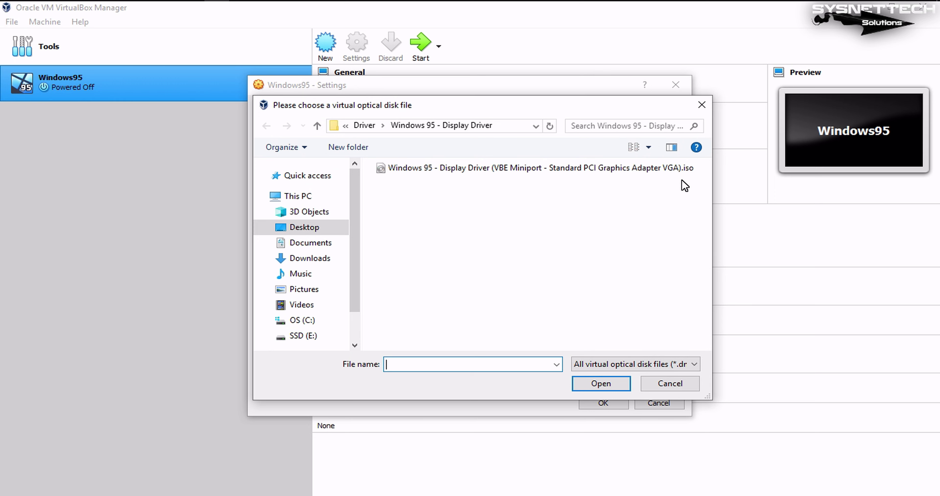
{"action": "left_click", "coordinate": [308, 227]}
{"action": "double_click", "coordinate": [428, 195]}
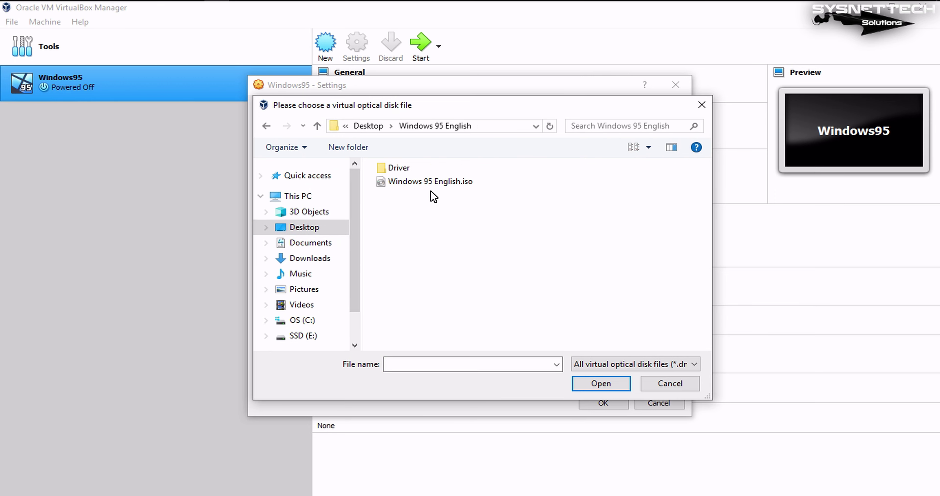
{"action": "left_click", "coordinate": [449, 182]}
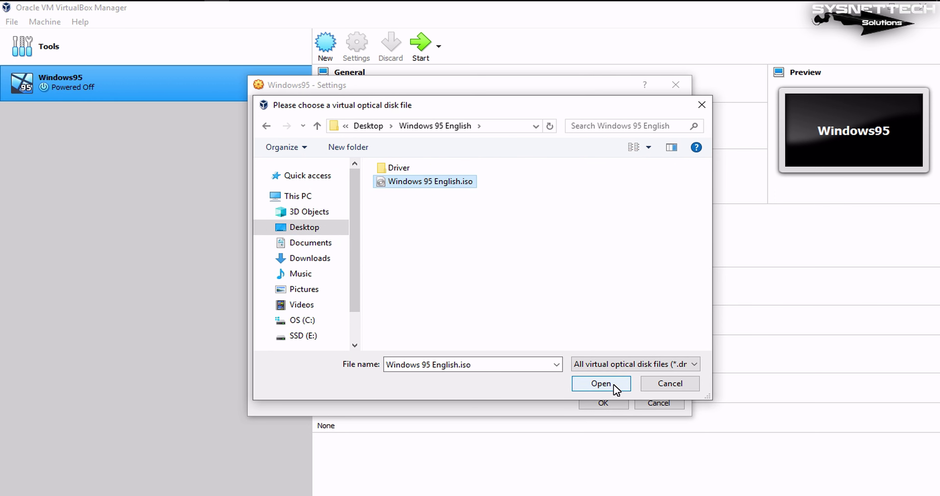
{"action": "left_click", "coordinate": [613, 384]}
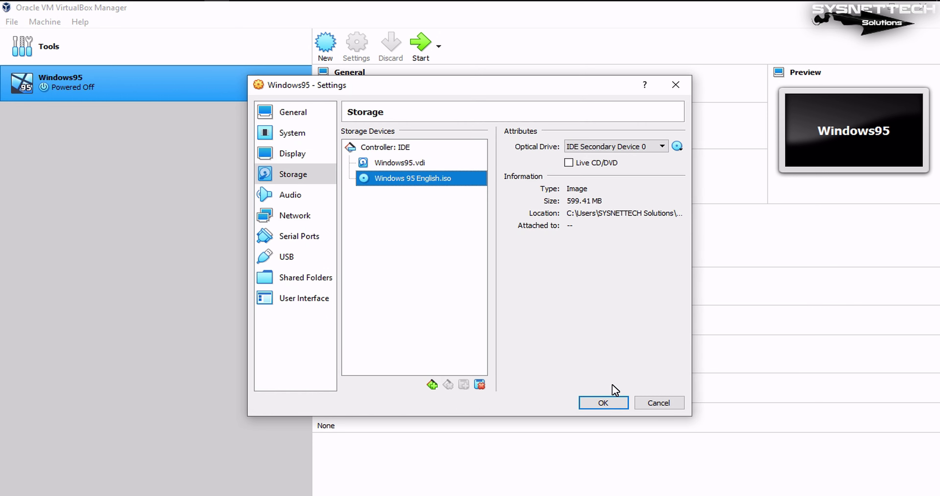
{"action": "left_click", "coordinate": [603, 402]}
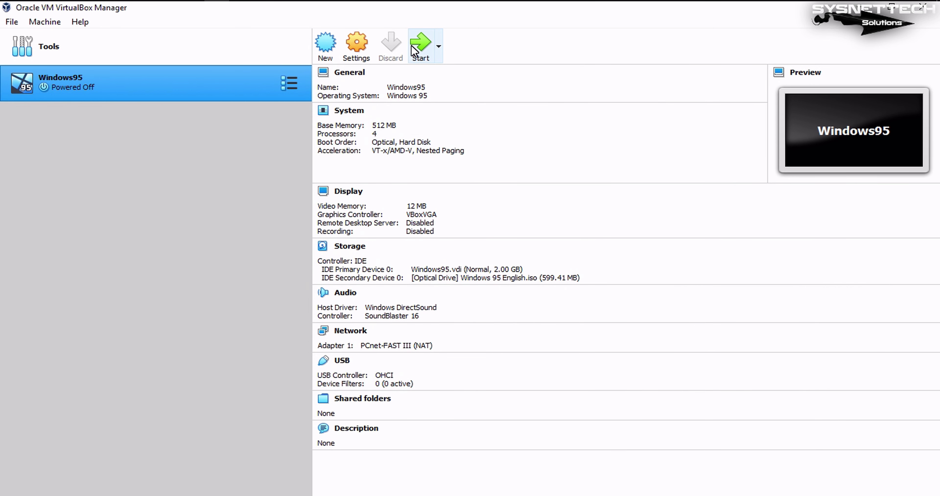
Step: Start the Windows95 virtual machine with Windows 95 English.iso as its start-up disk
{"action": "left_click", "coordinate": [415, 51]}
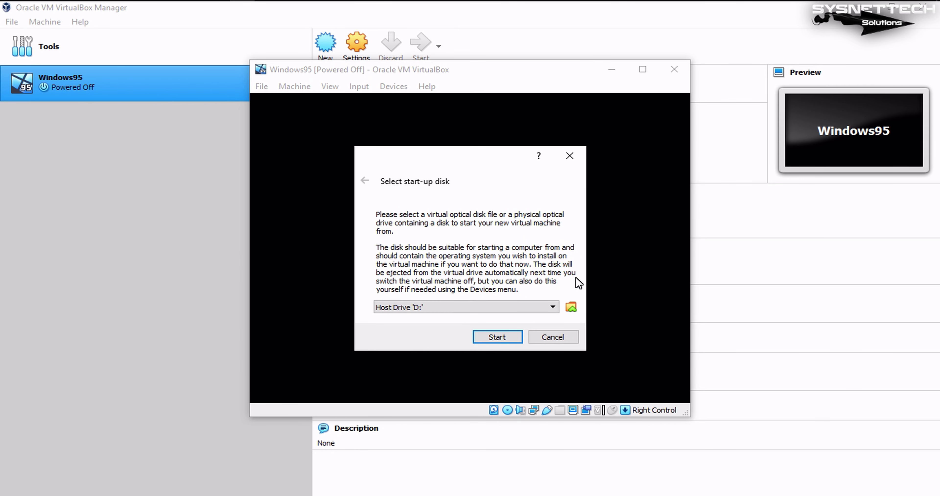
{"action": "left_click", "coordinate": [513, 311]}
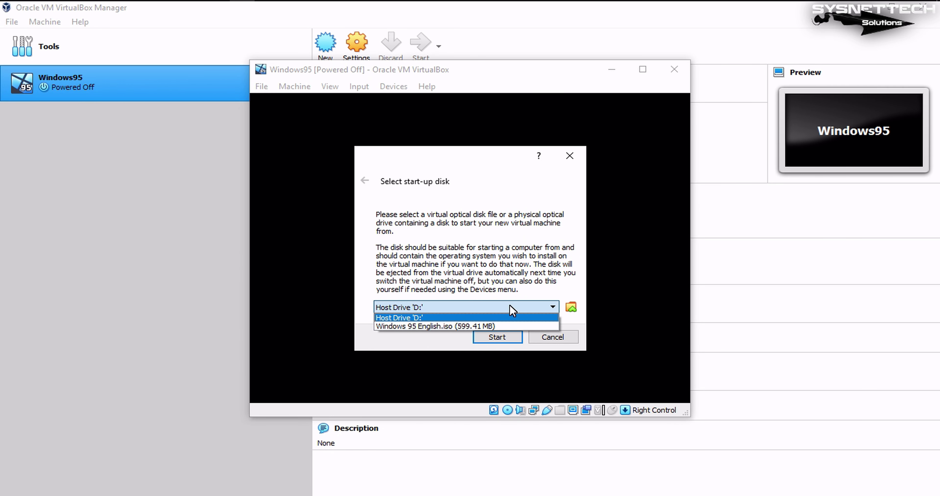
{"action": "left_click", "coordinate": [490, 325]}
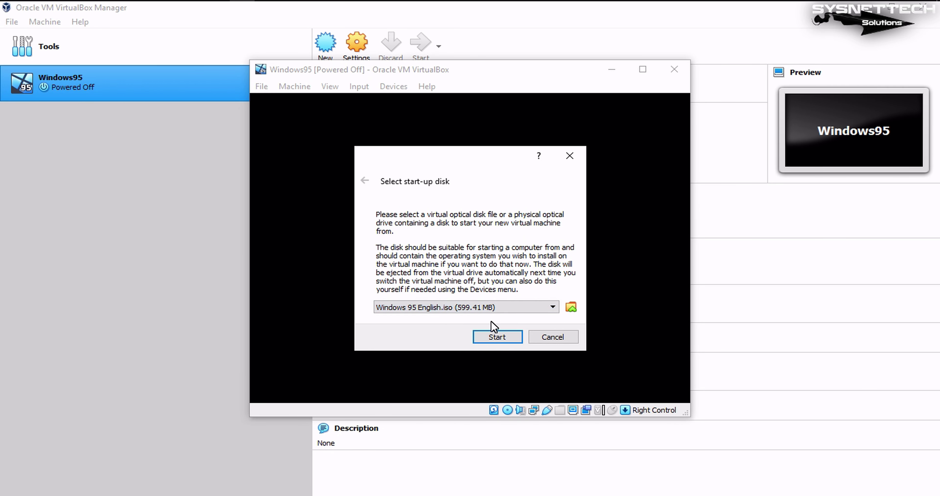
{"action": "left_click", "coordinate": [502, 336]}
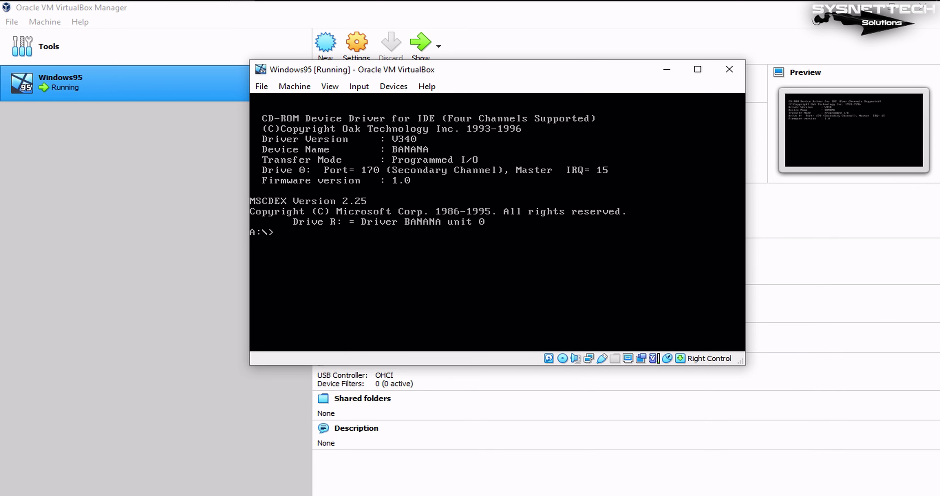
Step: Run fdisk from the A: prompt and enable large disk support
{"action": "type", "text": "fdsi"}
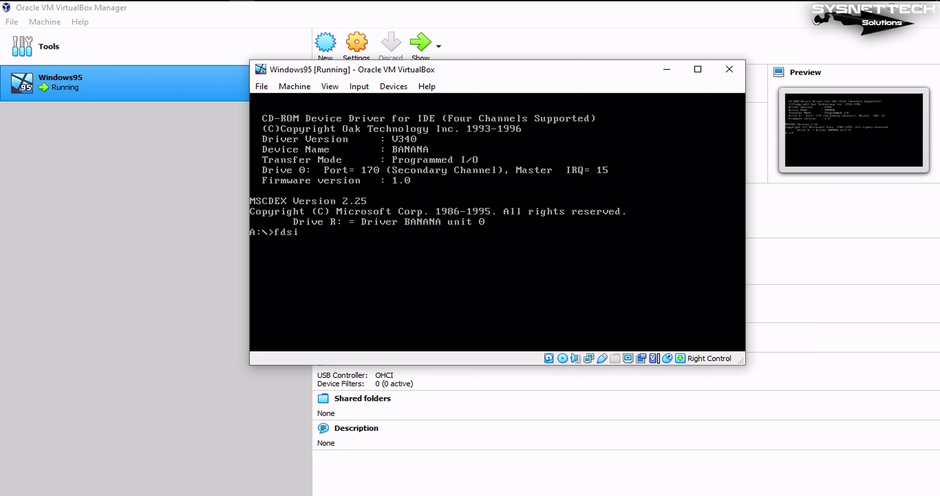
{"action": "key", "text": "BackSpace"}
{"action": "type", "text": "isk"}
{"action": "key", "text": "Return"}
{"action": "type", "text": "y"}
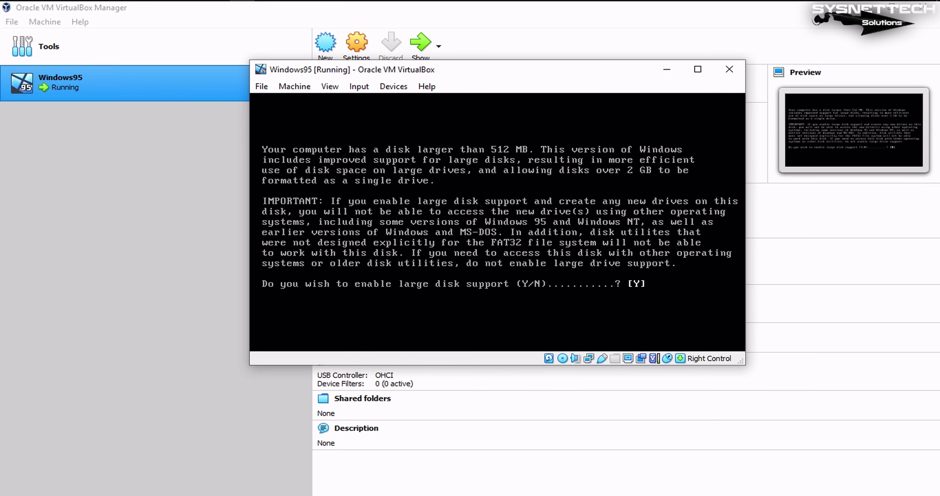
{"action": "key", "text": "Return"}
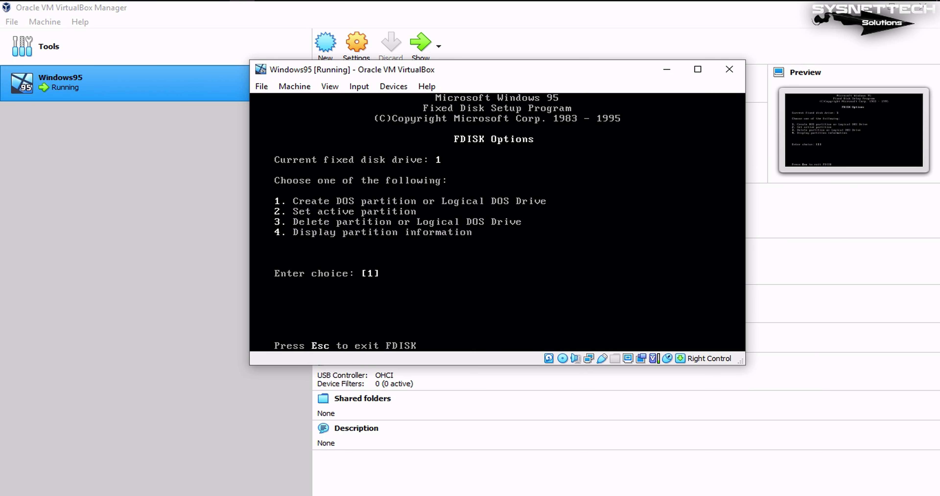
Step: Create an active primary DOS partition at the maximum available size and restart the virtual machine
{"action": "key", "text": "Return"}
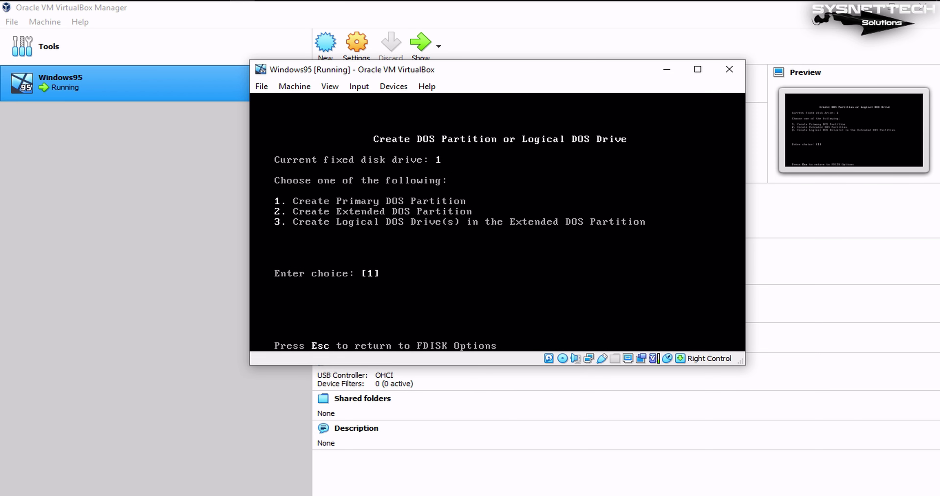
{"action": "key", "text": "Return"}
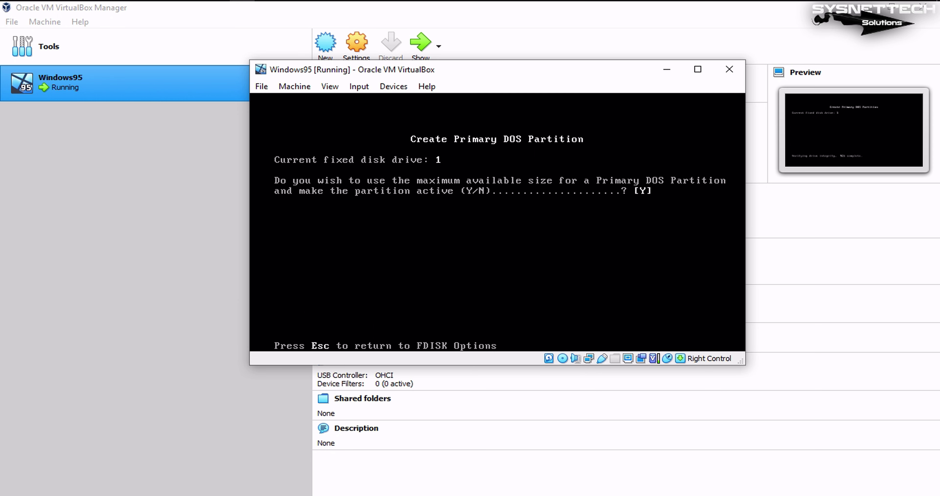
{"action": "key", "text": "Return"}
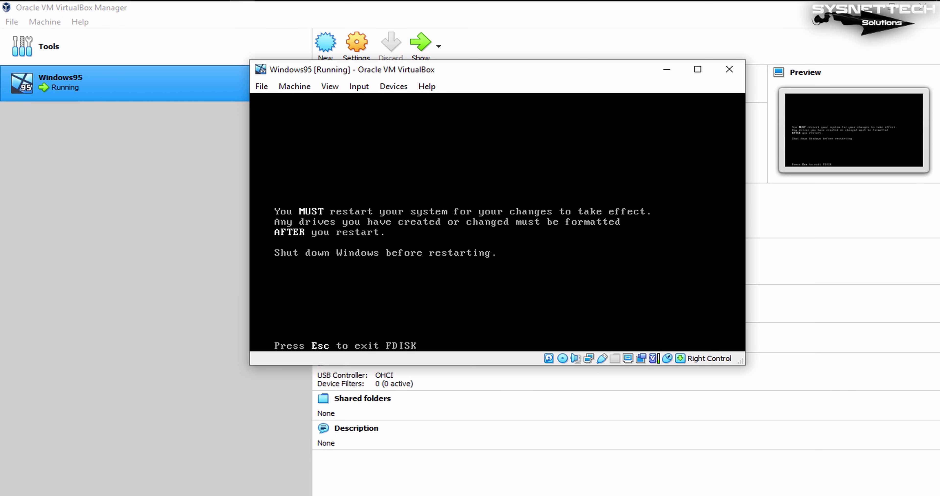
{"action": "key", "text": "Control_R+r"}
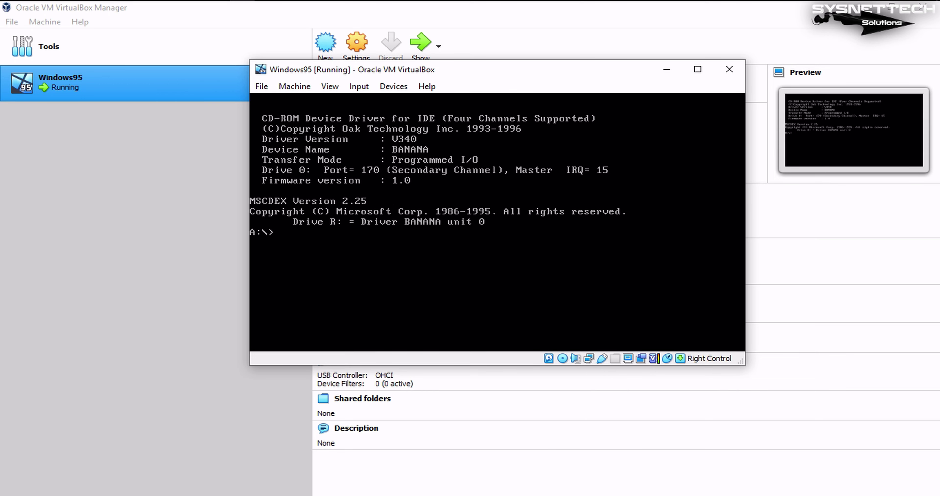
Step: Format drive C: without a volume label, agreeing to erase all of its data
{"action": "type", "text": "format C:"}
{"action": "key", "text": "Return"}
{"action": "type", "text": "Y"}
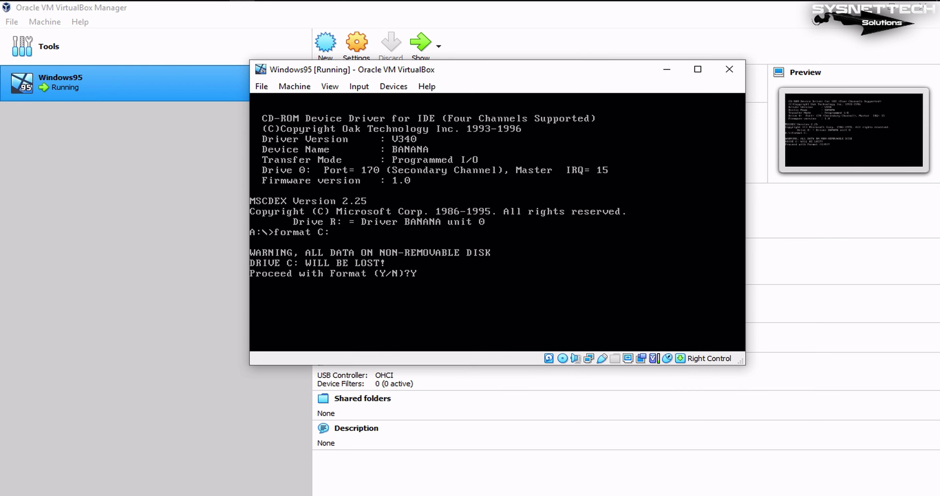
{"action": "key", "text": "Return"}
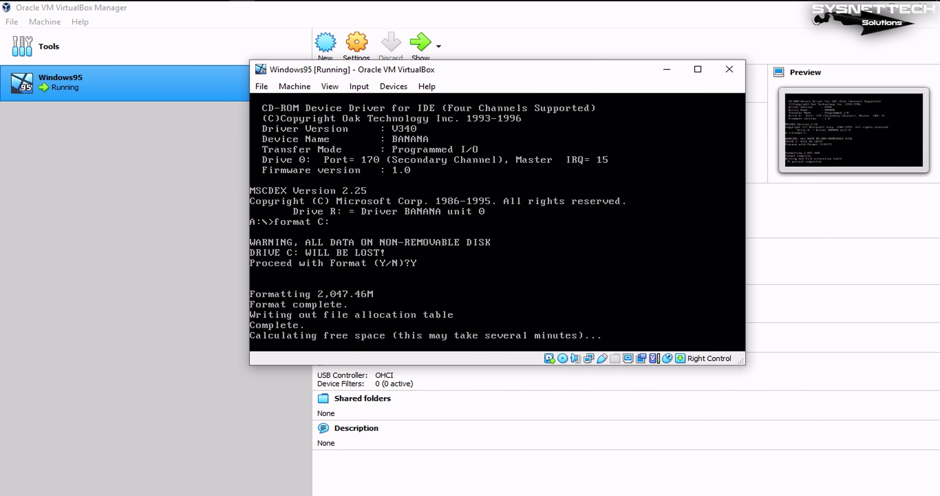
{"action": "key", "text": "Return"}
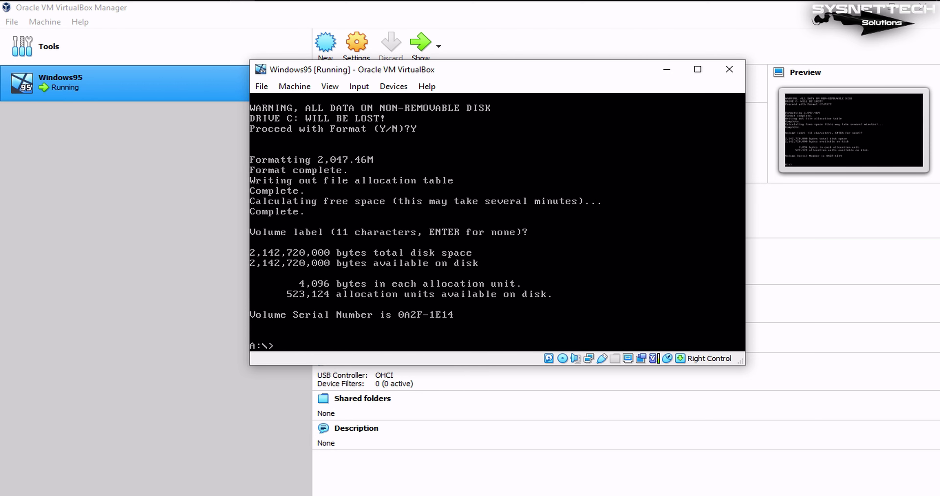
Step: Switch to drive C: and create a WIN95 directory there, listing the drive's contents before and after
{"action": "type", "text": "C:"}
{"action": "key", "text": "Return"}
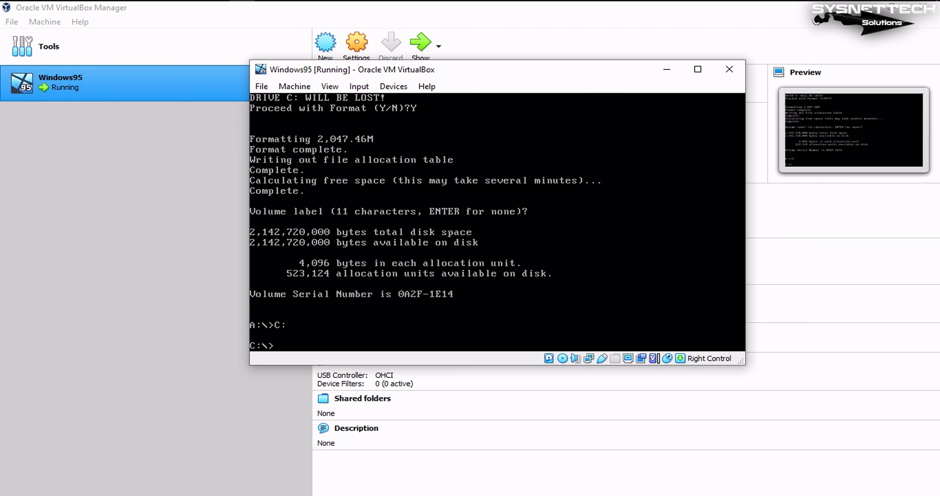
{"action": "type", "text": "dir"}
{"action": "key", "text": "Return"}
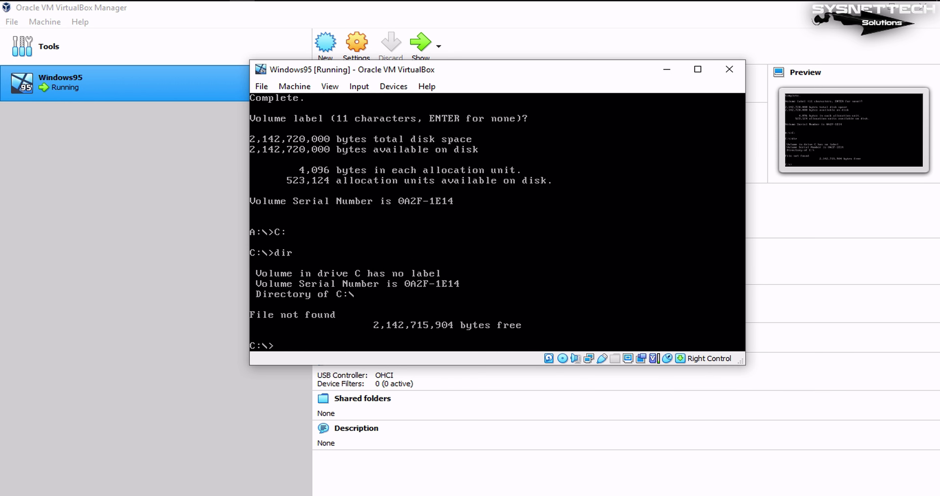
{"action": "type", "text": "mkdir WIN95"}
{"action": "key", "text": "Return"}
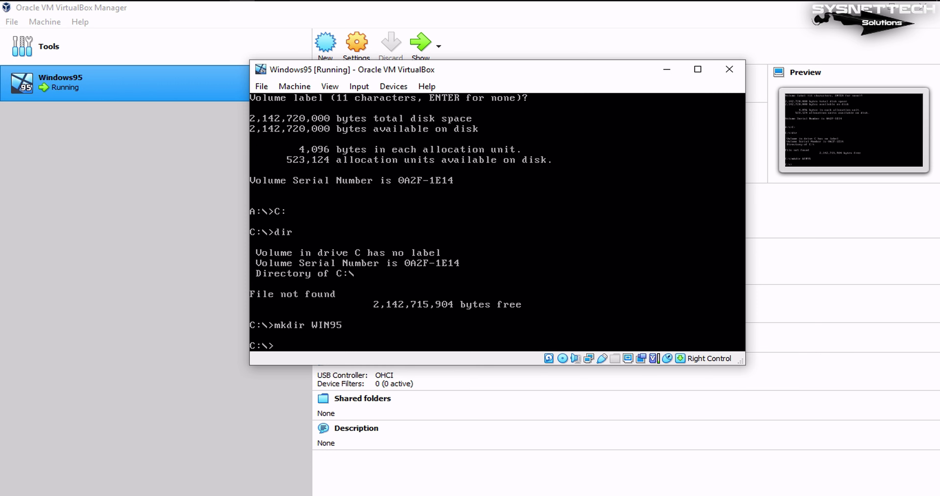
{"action": "type", "text": "dir"}
{"action": "key", "text": "Return"}
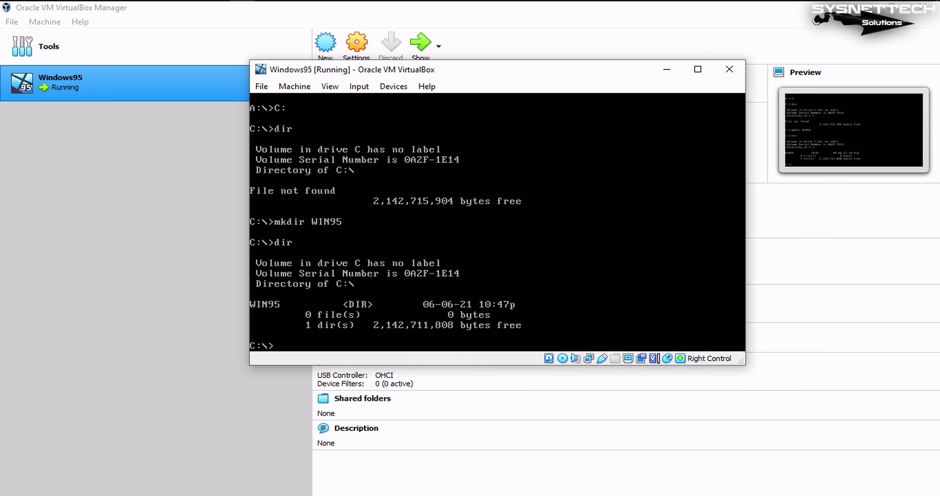
Step: Clear the screen, switch to the R: CD-ROM drive and list its contents
{"action": "type", "text": "cls"}
{"action": "key", "text": "Return"}
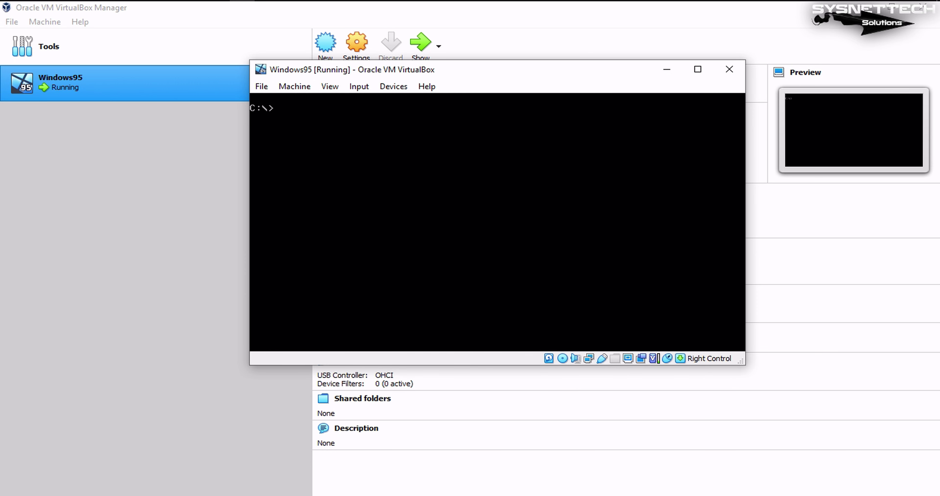
{"action": "type", "text": "R"}
{"action": "type", "text": ":"}
{"action": "key", "text": "Return"}
{"action": "type", "text": "dir"}
{"action": "key", "text": "Return"}
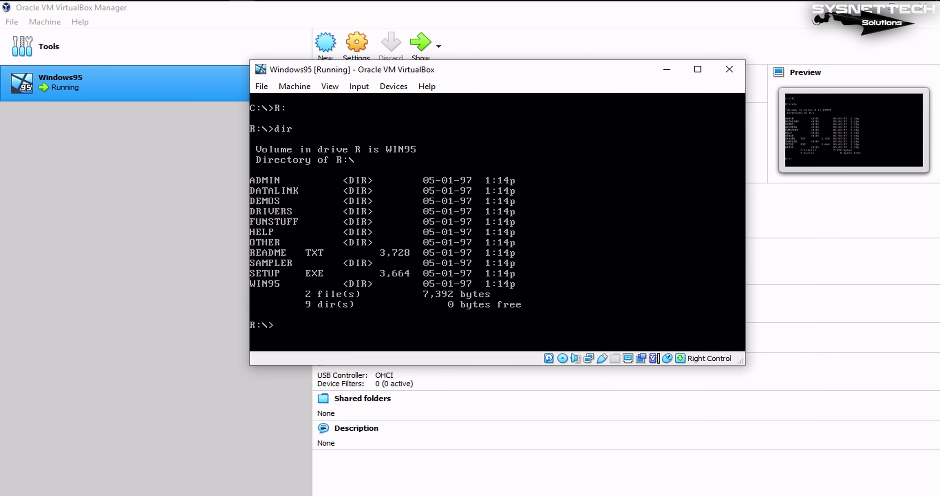
Step: Clear the screen and copy all files to the hard disk with copy R:\WIN95\*.* C:\WIN95
{"action": "key", "text": "Control_R"}
{"action": "left_click", "coordinate": [271, 288]}
{"action": "type", "text": "cls"}
{"action": "key", "text": "Return"}
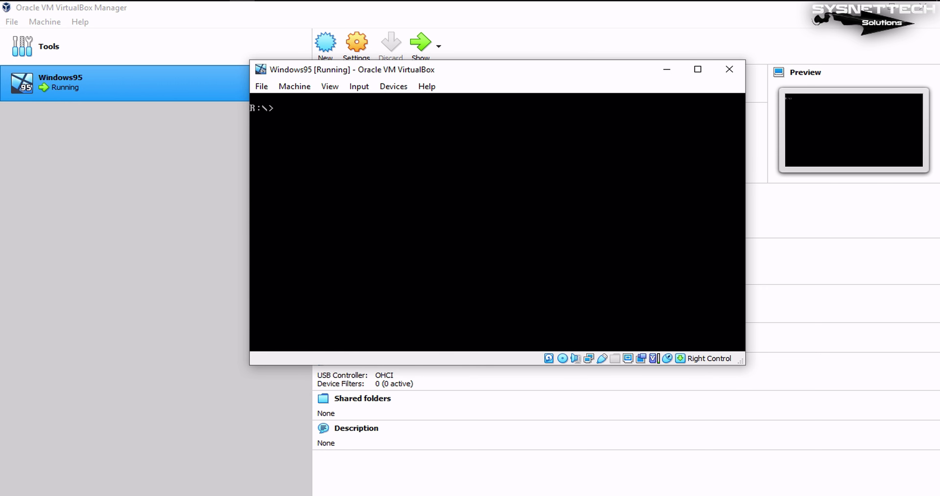
{"action": "type", "text": "copy R:\\WIN95\\"}
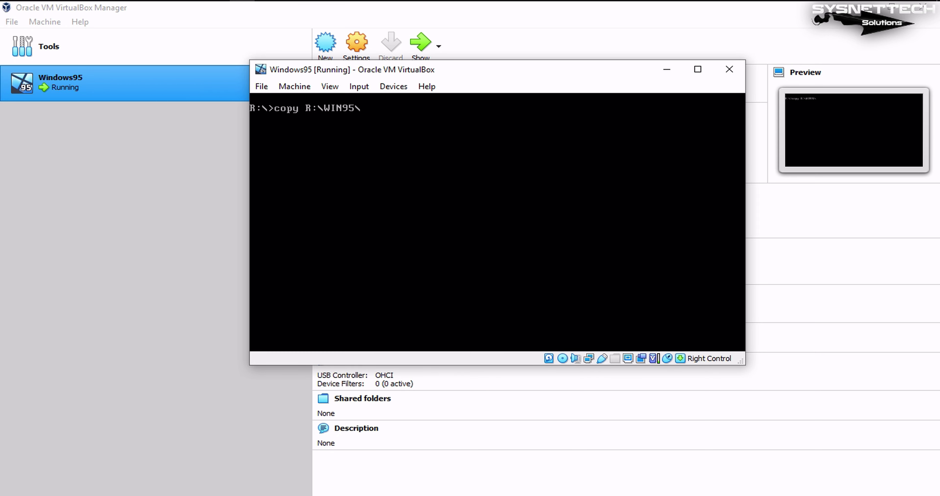
{"action": "type", "text": "*.* C:\\WIN95"}
{"action": "key", "text": "Return"}
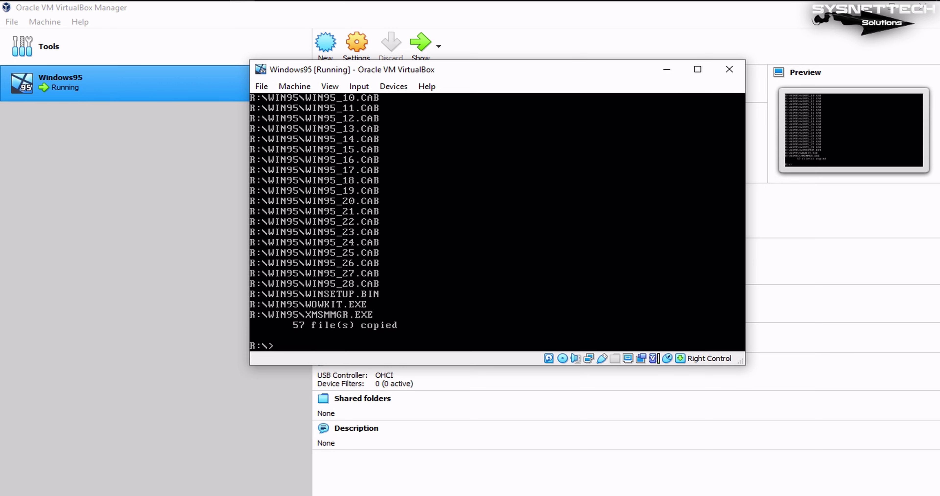
Step: Clear the screen, switch back to drive C: and list its contents
{"action": "type", "text": "cls"}
{"action": "key", "text": "Return"}
{"action": "type", "text": "C:"}
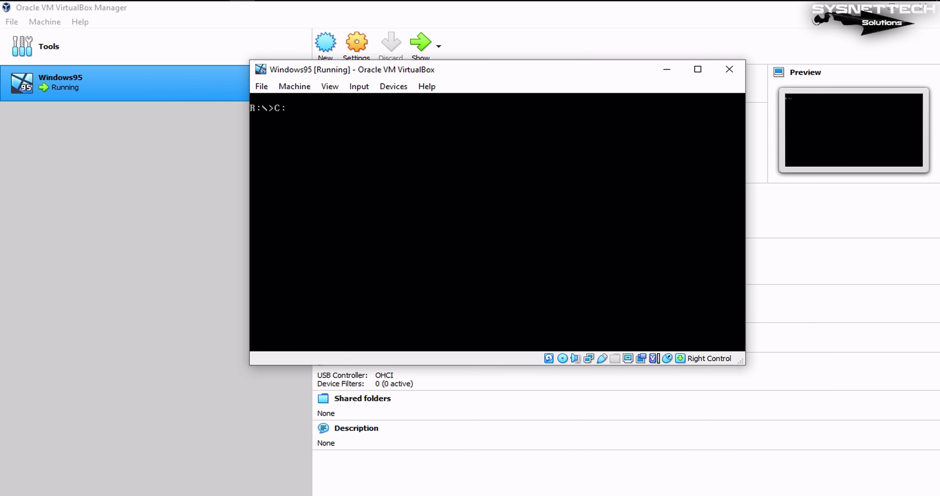
{"action": "key", "text": "Return"}
{"action": "type", "text": "dir"}
{"action": "key", "text": "Return"}
Step: Run setup from the C:\WIN95 directory and continue through the routine system check
{"action": "type", "text": "cd WIN95"}
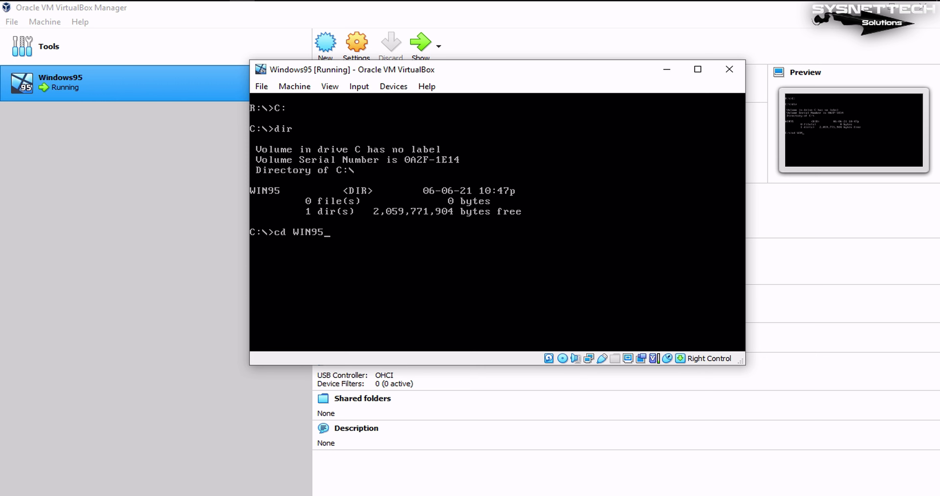
{"action": "key", "text": "Return"}
{"action": "type", "text": "setup"}
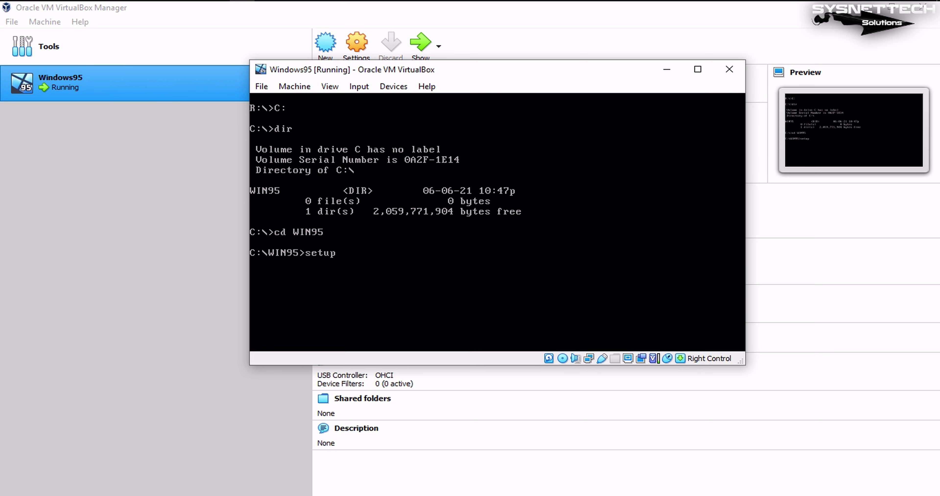
{"action": "key", "text": "Return"}
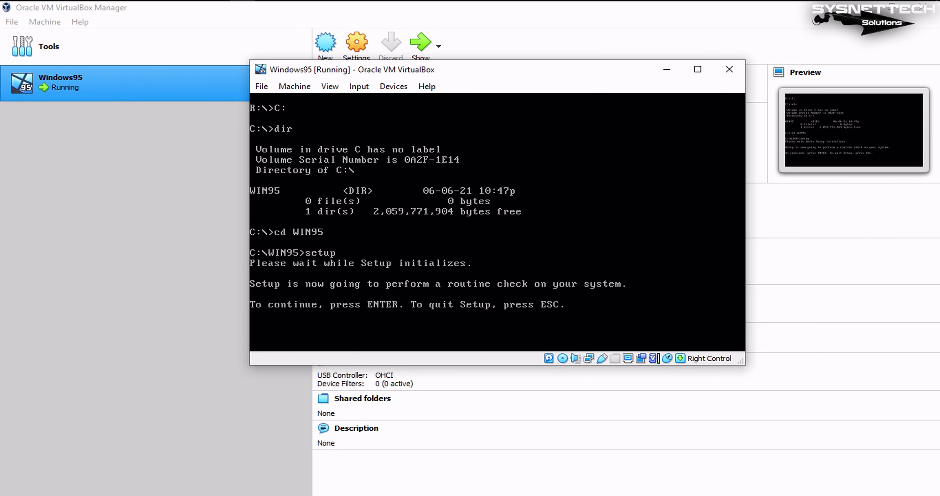
{"action": "key", "text": "Return"}
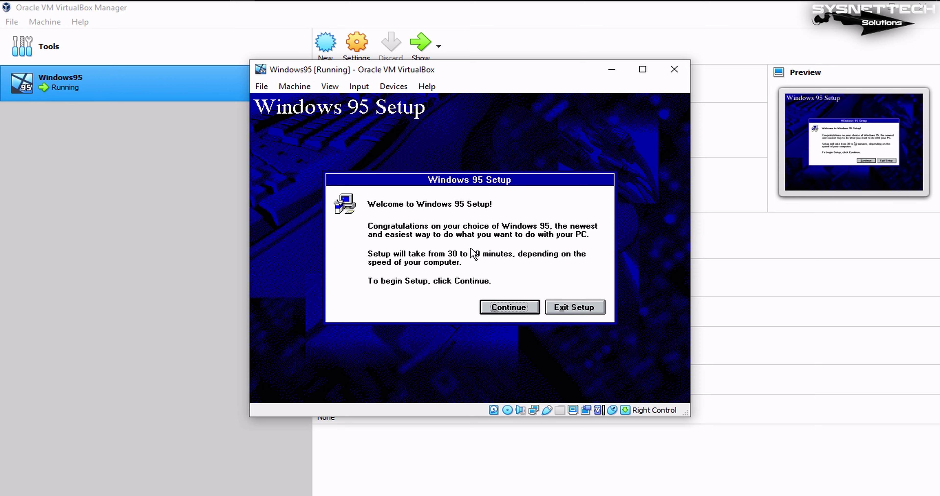
Step: Accept the Windows 95 license agreement and choose a Typical installation in the C:\WINDOWS directory
{"action": "left_click", "coordinate": [512, 308]}
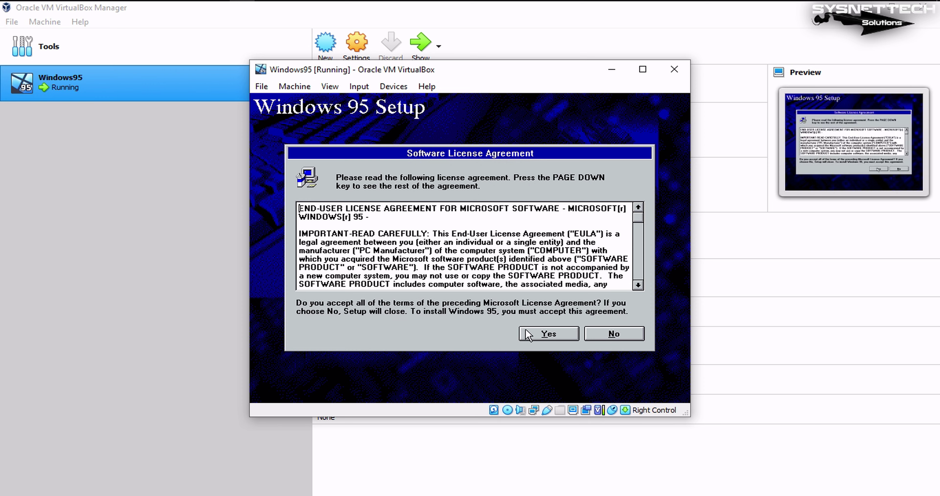
{"action": "left_click", "coordinate": [547, 333]}
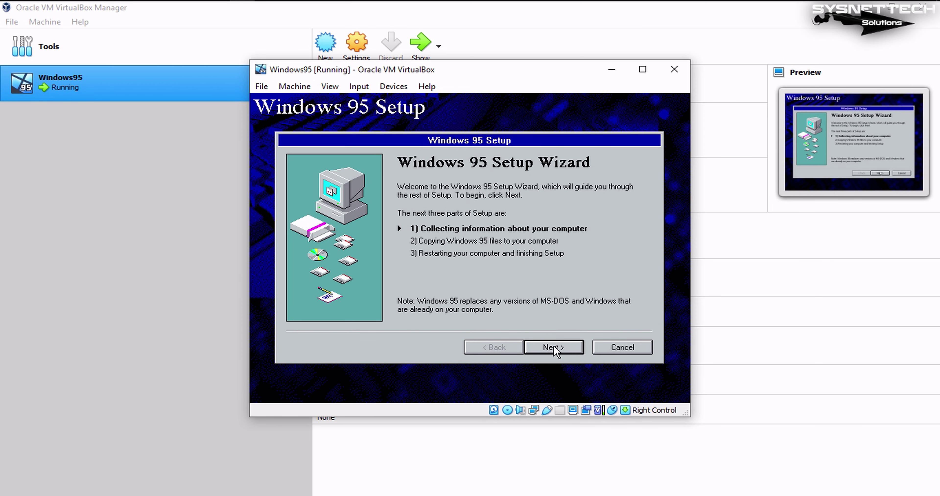
{"action": "left_click", "coordinate": [553, 342]}
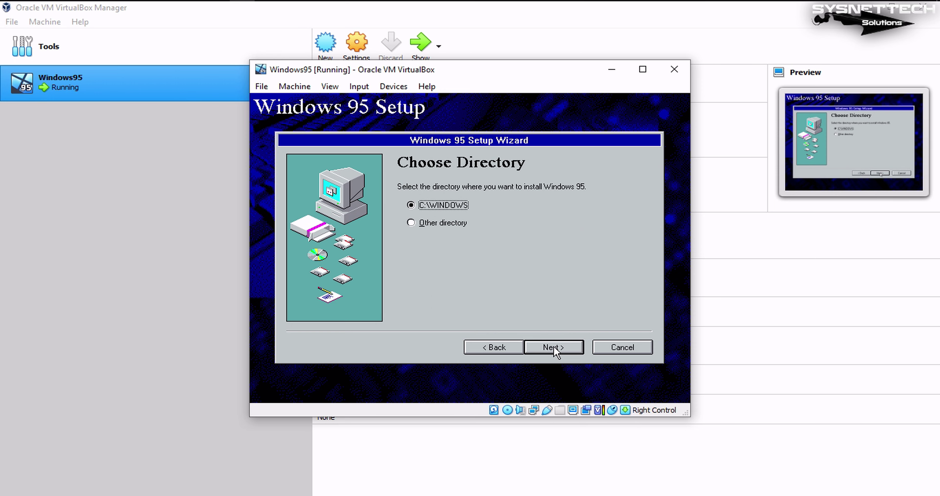
{"action": "left_click", "coordinate": [553, 347]}
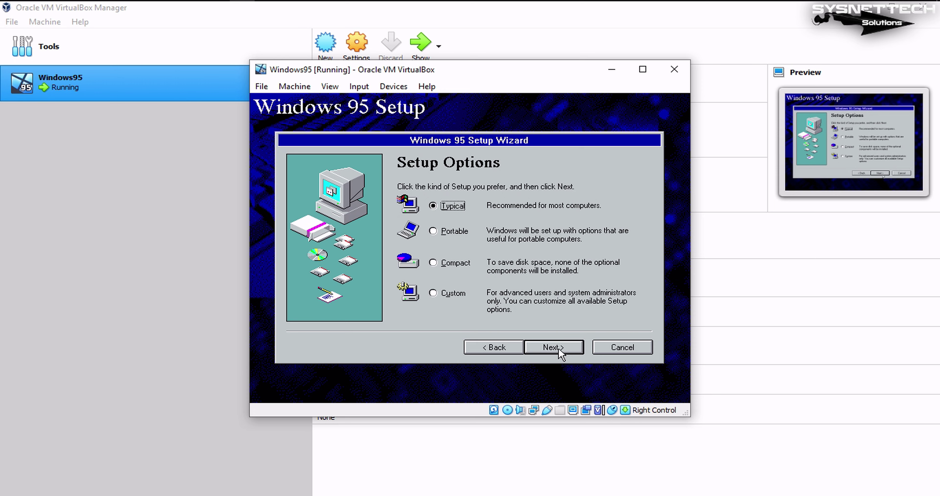
{"action": "left_click", "coordinate": [558, 347]}
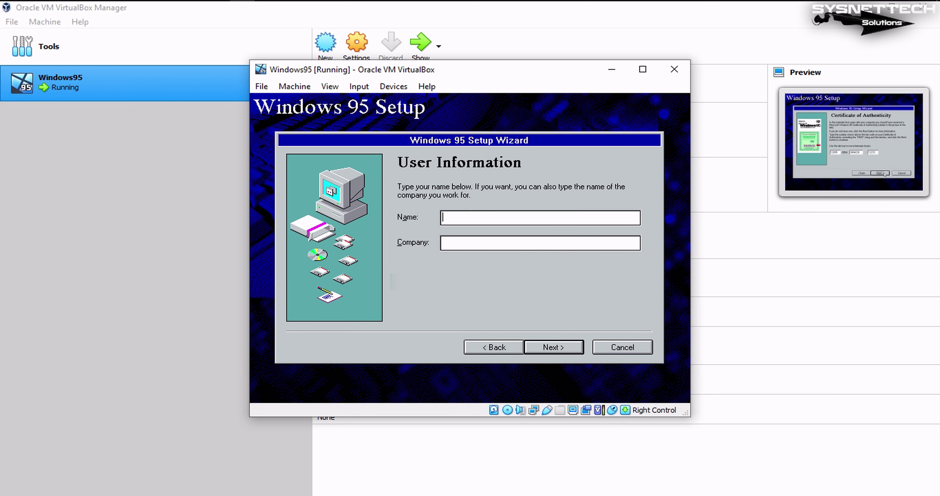
Step: Enter User as the registered name and run the hardware analysis without selecting any extra devices
{"action": "type", "text": "User"}
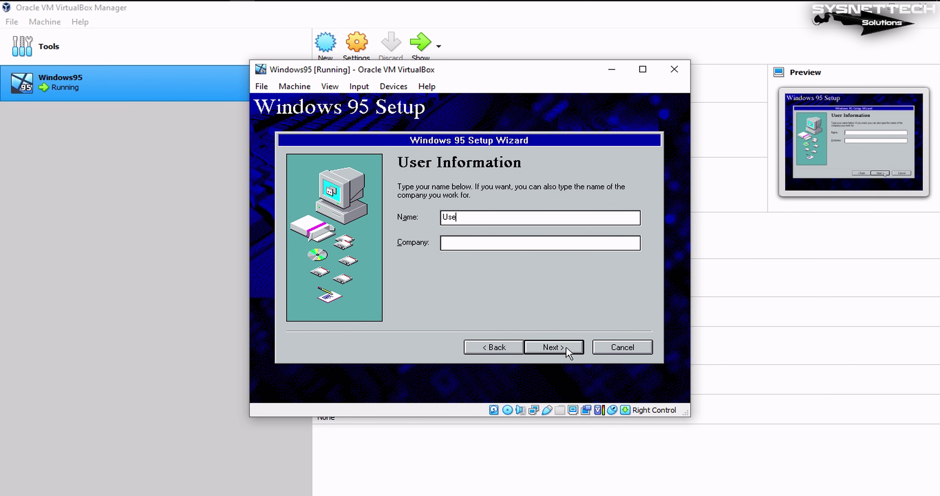
{"action": "left_click", "coordinate": [567, 347]}
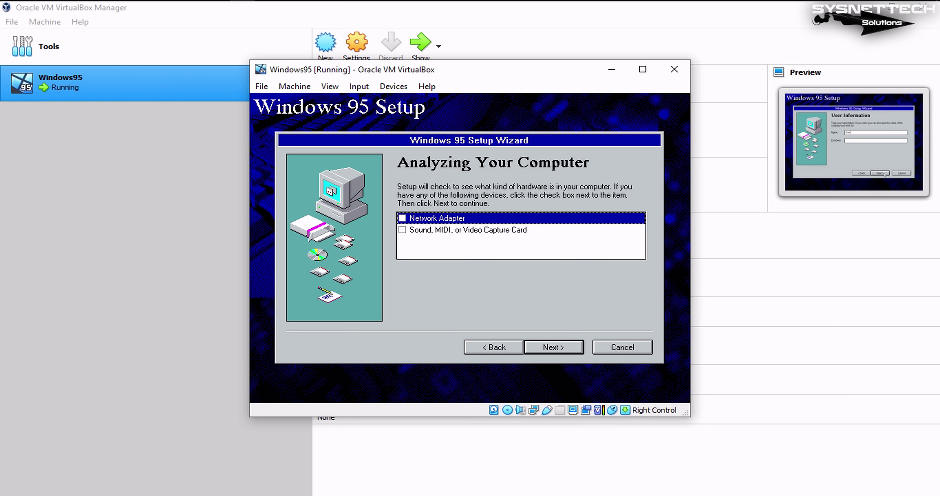
{"action": "left_click", "coordinate": [566, 347]}
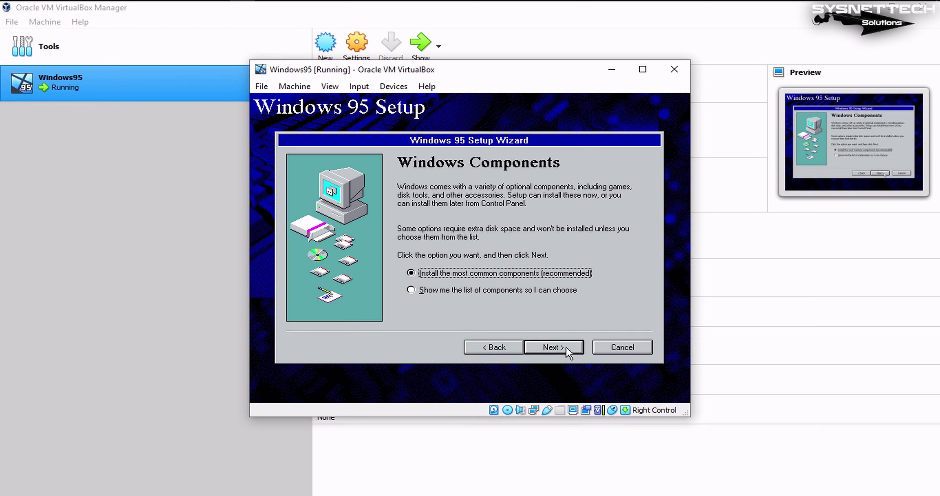
Step: Choose the most common components with no startup disk and start copying the Windows 95 files
{"action": "left_click", "coordinate": [568, 347]}
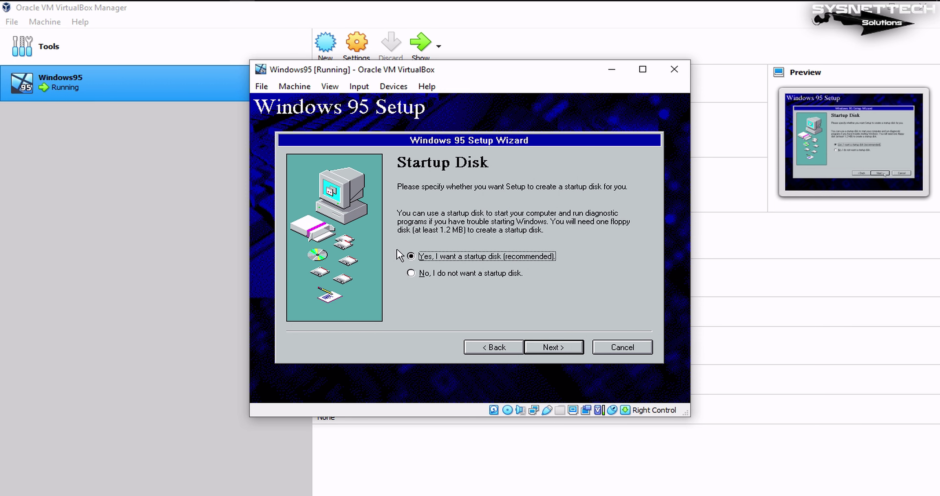
{"action": "left_click", "coordinate": [410, 274]}
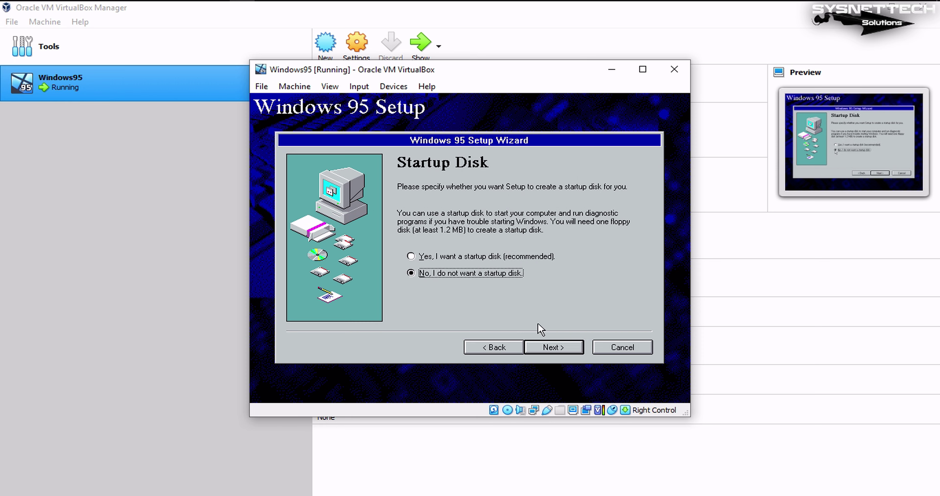
{"action": "left_click", "coordinate": [558, 346]}
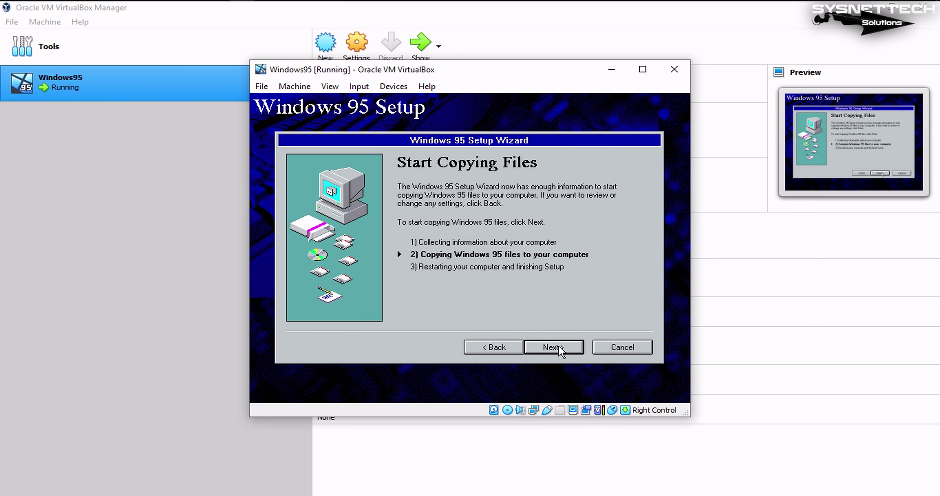
{"action": "left_click", "coordinate": [558, 346]}
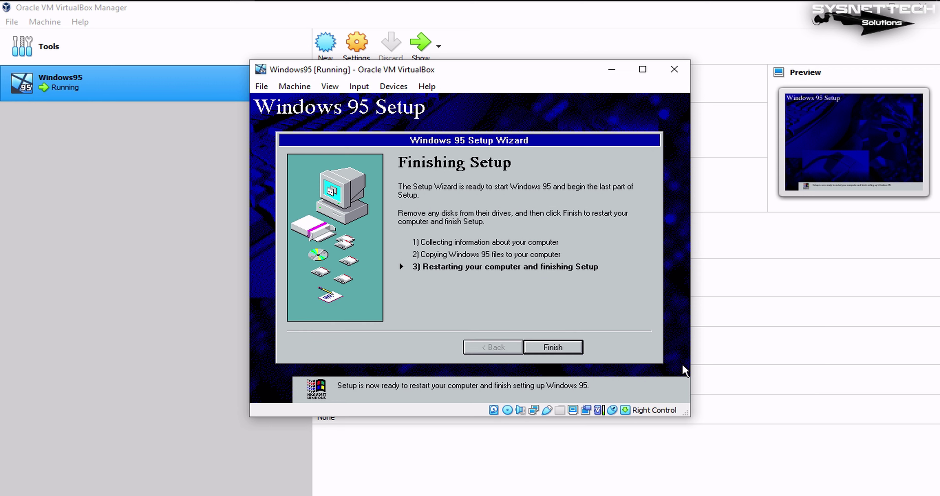
Step: Finish the Setup Wizard, removing the Windows 95 English.iso disk from the virtual drive before restarting the computer
{"action": "left_click", "coordinate": [561, 350]}
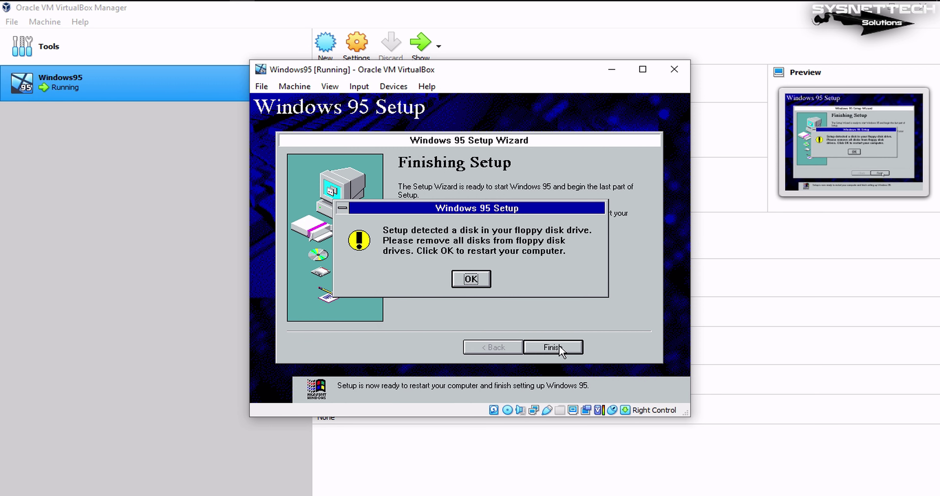
{"action": "left_click", "coordinate": [507, 410]}
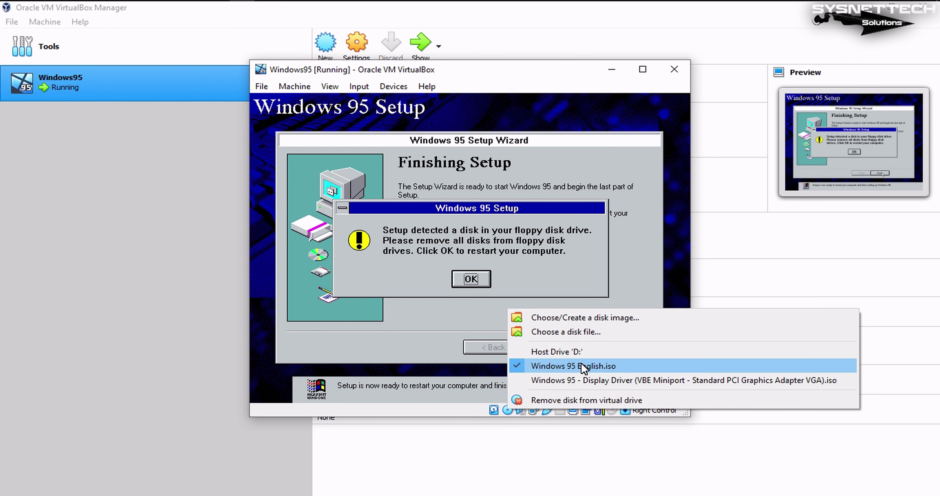
{"action": "left_click", "coordinate": [583, 400]}
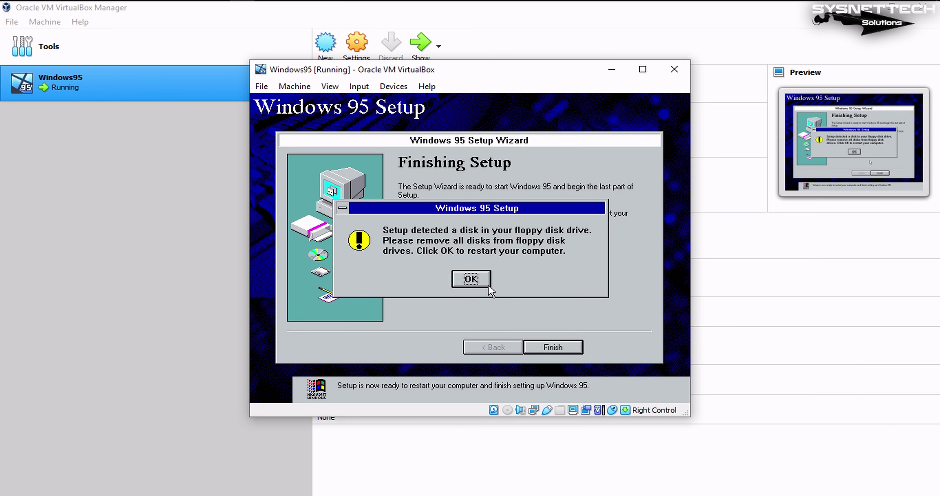
{"action": "left_click", "coordinate": [482, 280]}
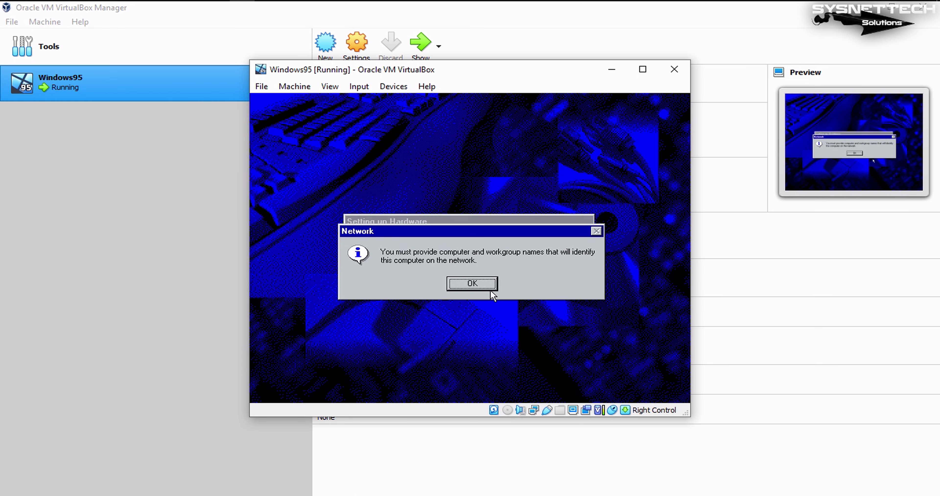
Step: Identify the computer on the network with computer name Win95VM and workgroup WORKGROUP
{"action": "left_click_drag", "start_coordinate": [500, 234], "coordinate": [500, 303]}
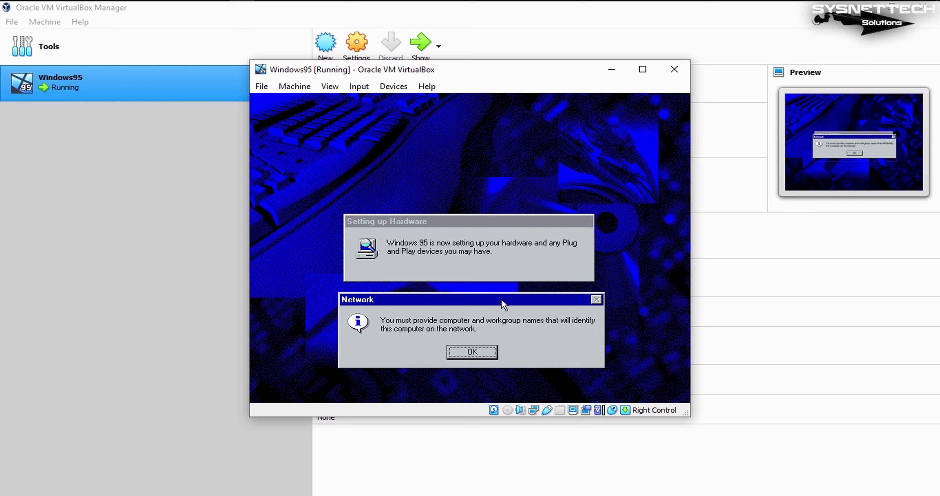
{"action": "left_click", "coordinate": [493, 354]}
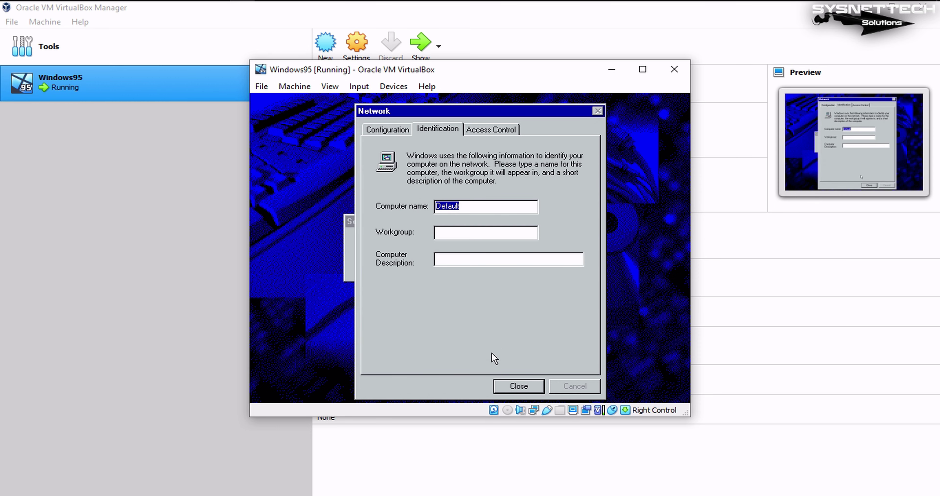
{"action": "type", "text": "Win95VM"}
{"action": "type", "text": "WOR"}
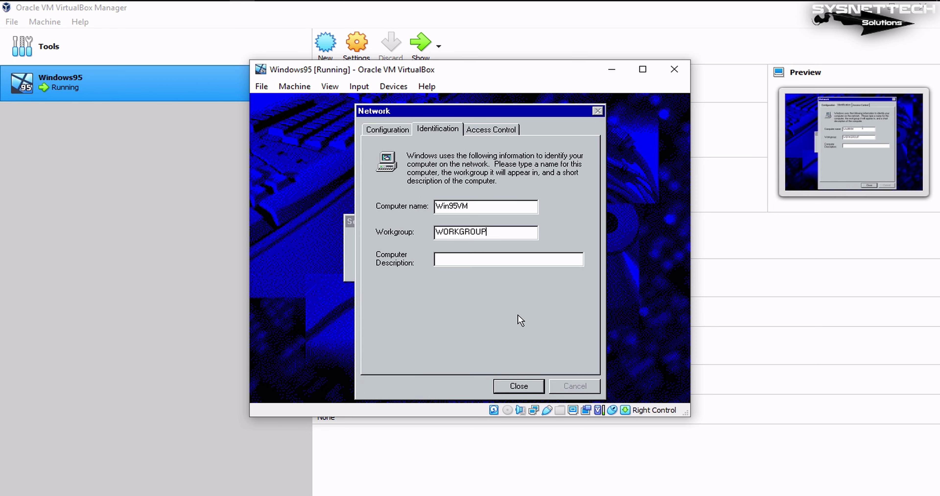
{"action": "left_click", "coordinate": [518, 386]}
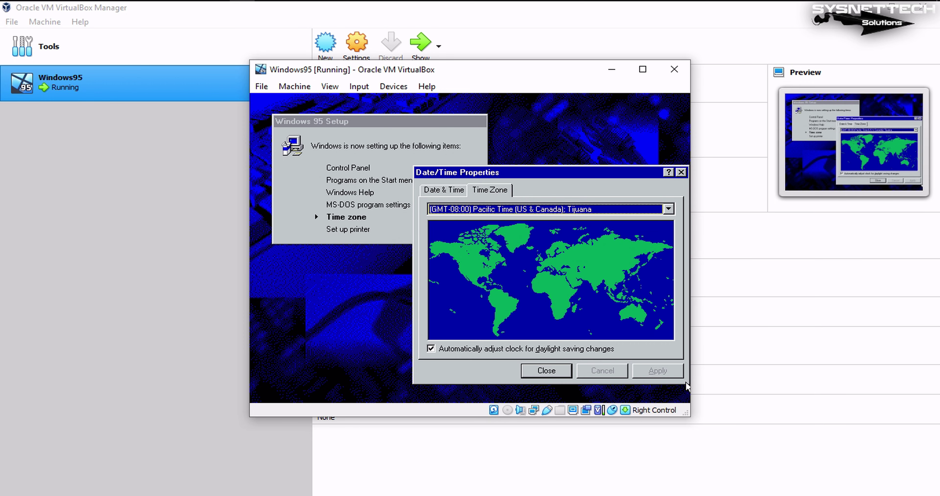
Step: Accept the Pacific Time (US & Canada) zone and skip the printer installation, then restart to complete setup
{"action": "left_click", "coordinate": [546, 370]}
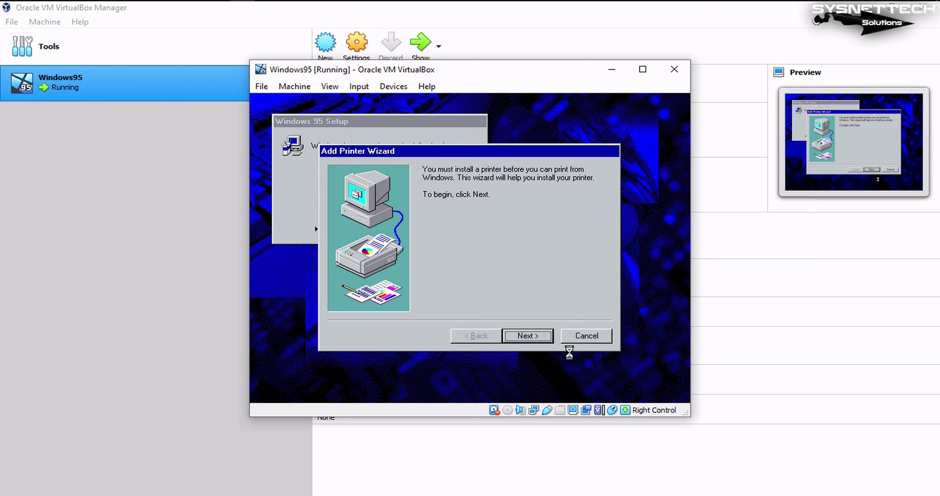
{"action": "left_click", "coordinate": [592, 338]}
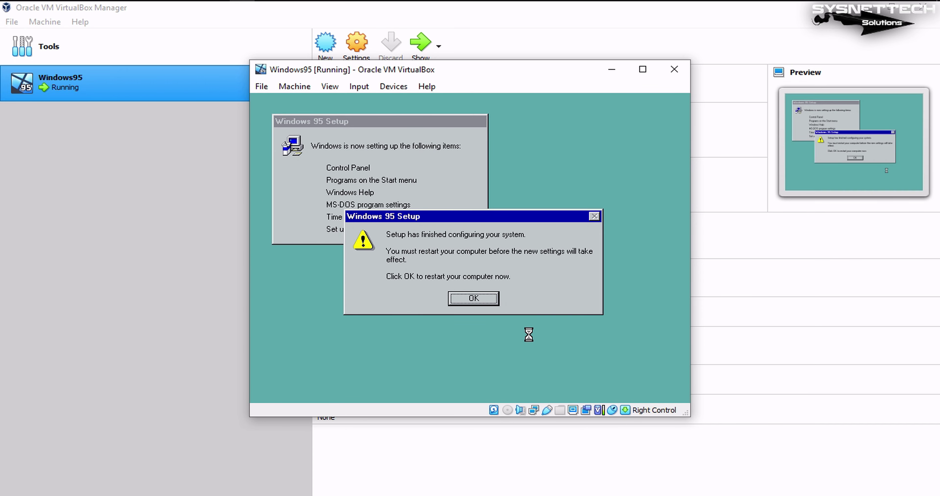
{"action": "left_click", "coordinate": [473, 299]}
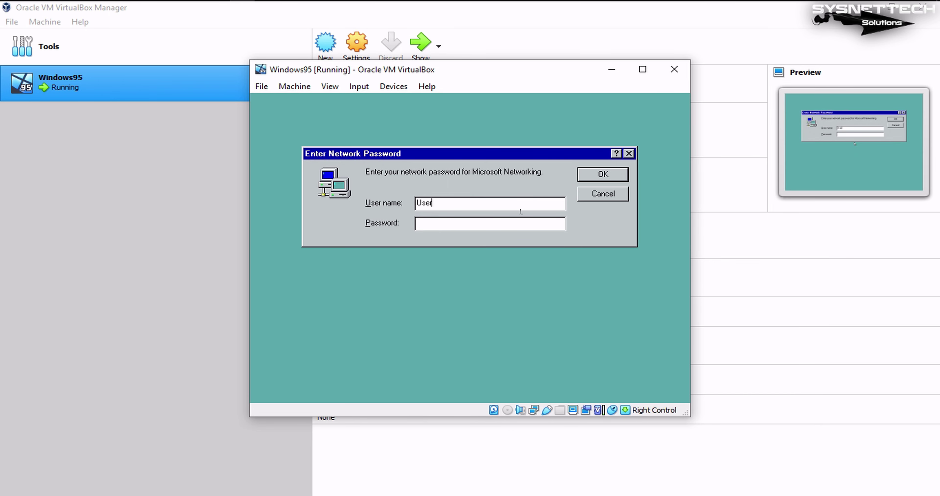
Step: Log on as User with a blank Windows password and close the Welcome window
{"action": "left_click", "coordinate": [614, 179]}
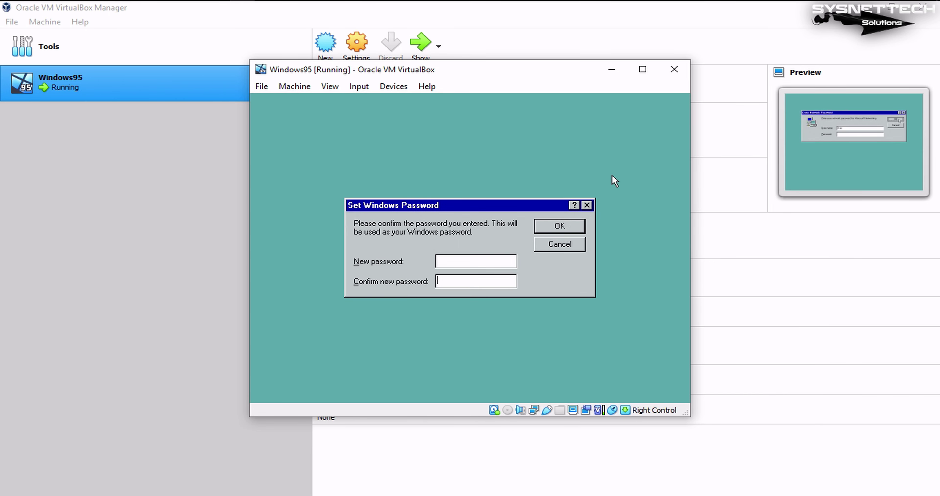
{"action": "left_click", "coordinate": [569, 227]}
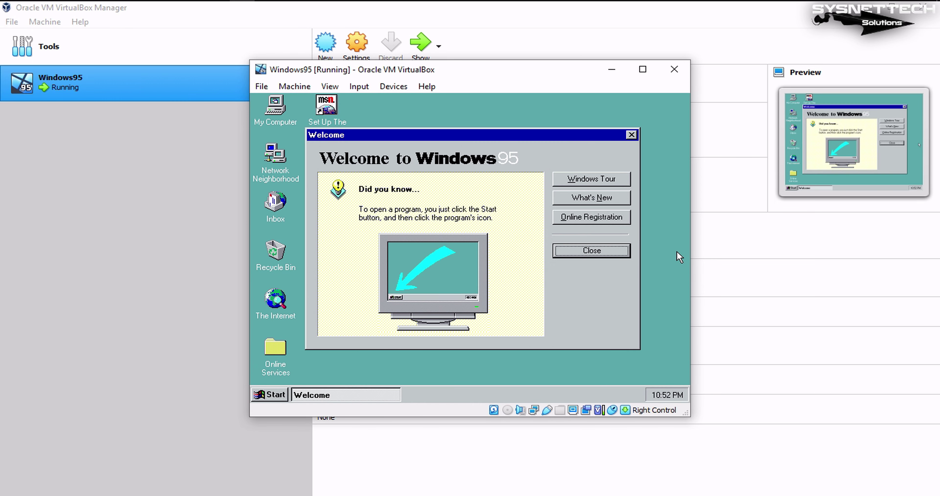
{"action": "left_click", "coordinate": [591, 251]}
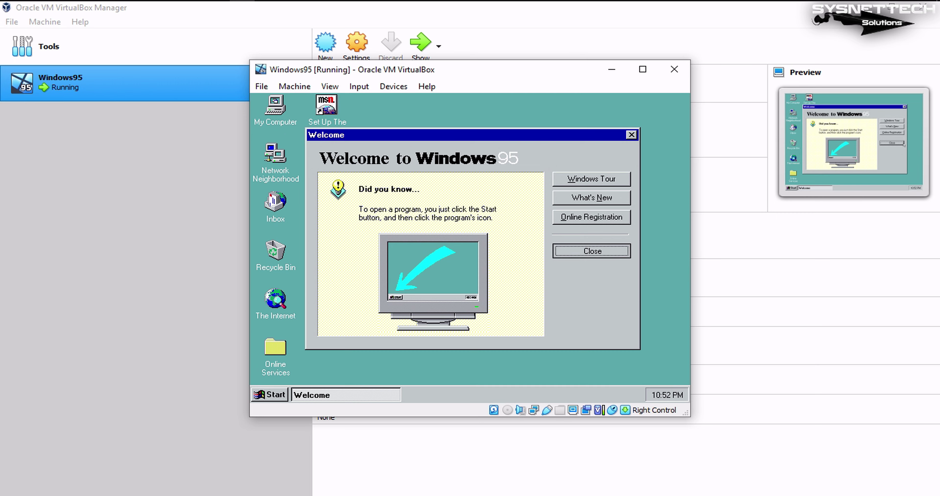
Step: Open the properties of My Computer and show the Device Manager list
{"action": "left_click", "coordinate": [272, 121]}
{"action": "right_click", "coordinate": [268, 106]}
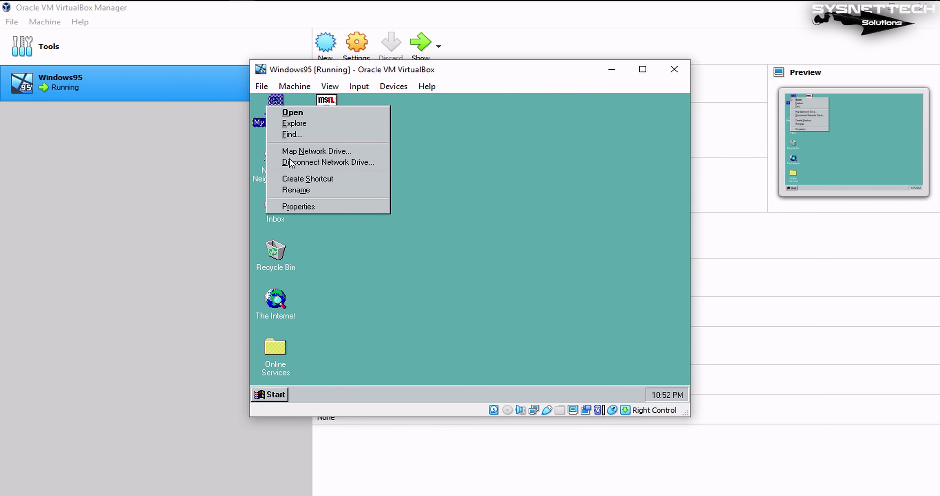
{"action": "left_click", "coordinate": [304, 206]}
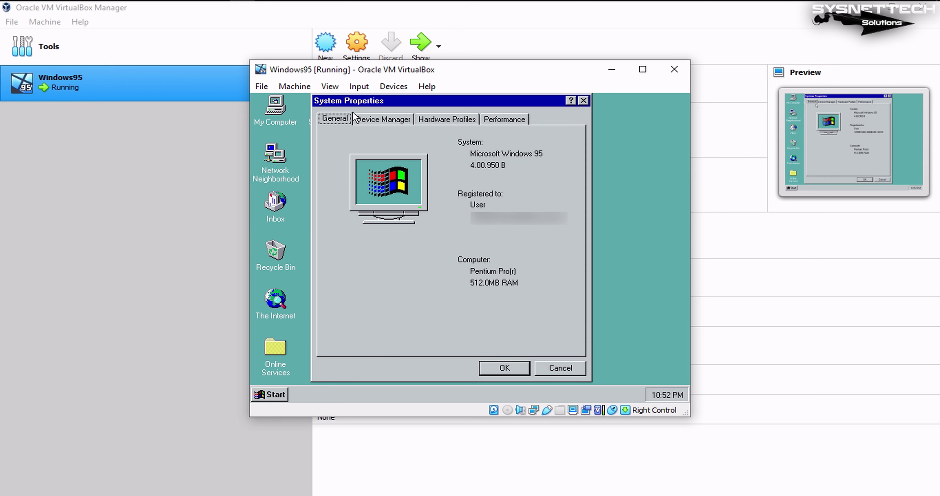
{"action": "left_click", "coordinate": [369, 119]}
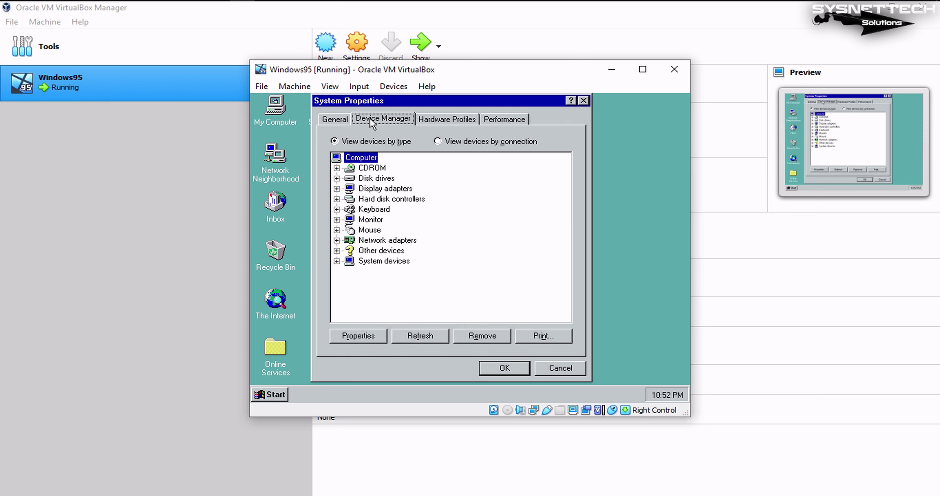
Step: Check the available color palette options in the desktop's display settings
{"action": "right_click", "coordinate": [633, 154]}
{"action": "left_click", "coordinate": [627, 233]}
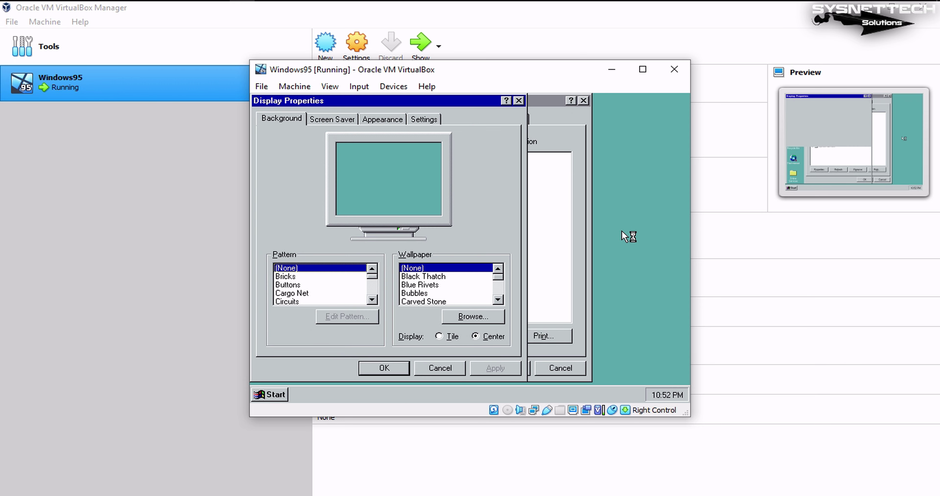
{"action": "left_click_drag", "start_coordinate": [455, 100], "coordinate": [515, 100]}
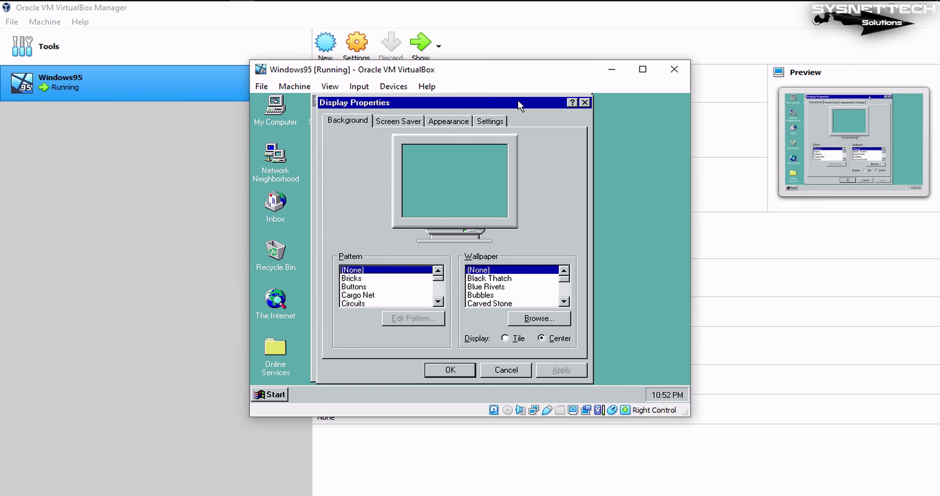
{"action": "left_click", "coordinate": [492, 119]}
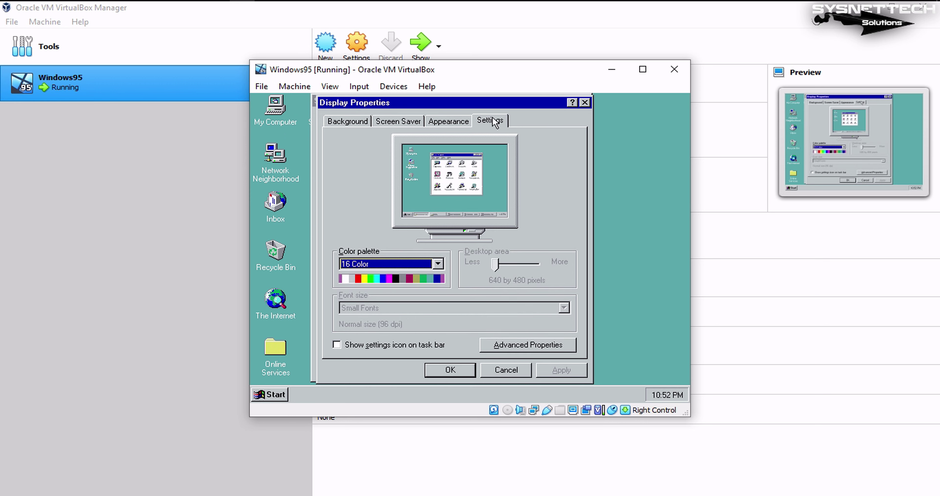
{"action": "left_click", "coordinate": [436, 264]}
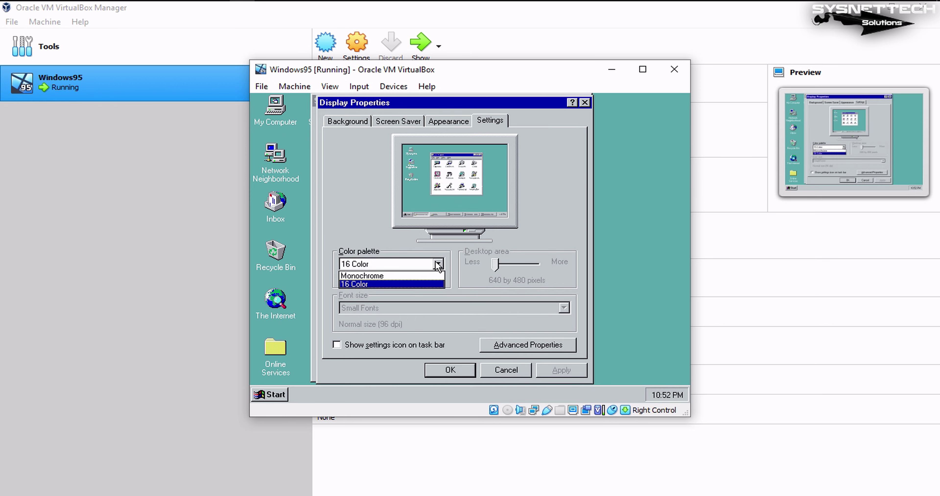
{"action": "left_click", "coordinate": [437, 265]}
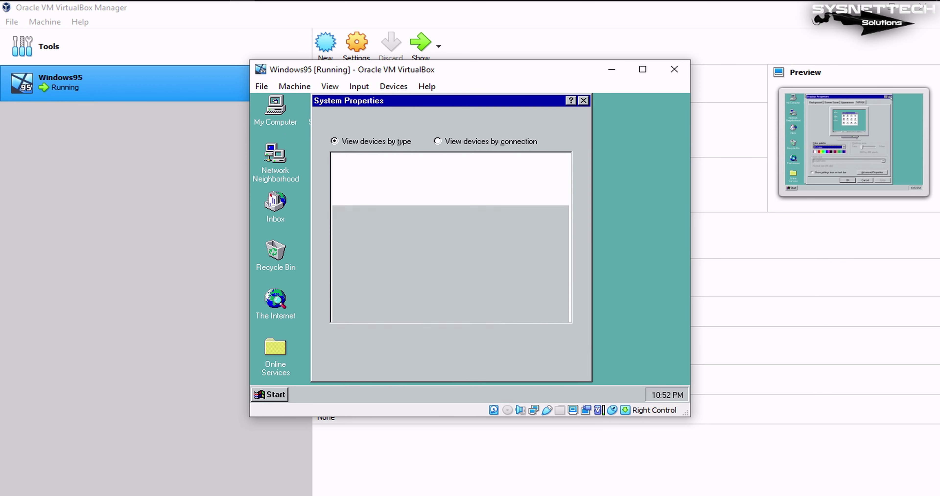
Step: Select Standard PCI Graphics Adapter (VGA) under Display adapters and insert the VBE Miniport display driver ISO in the virtual optical drive
{"action": "double_click", "coordinate": [405, 189]}
{"action": "left_click", "coordinate": [420, 198]}
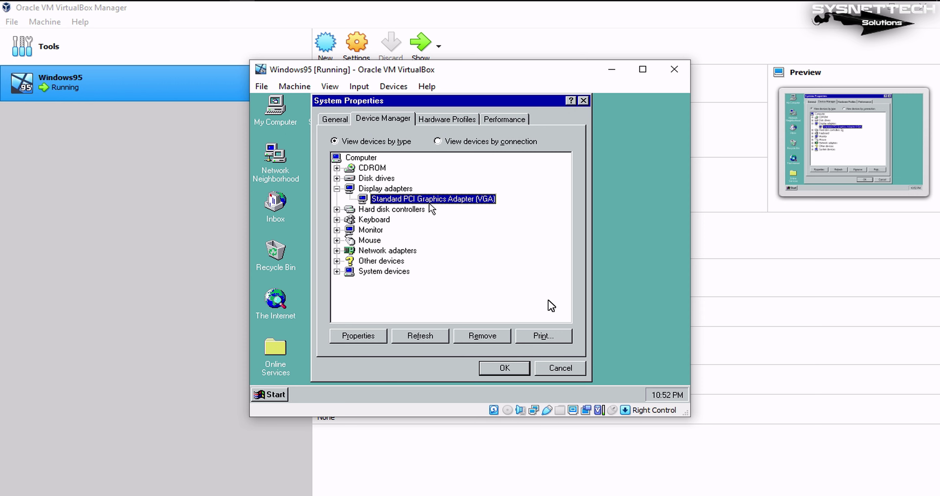
{"action": "left_click", "coordinate": [508, 411]}
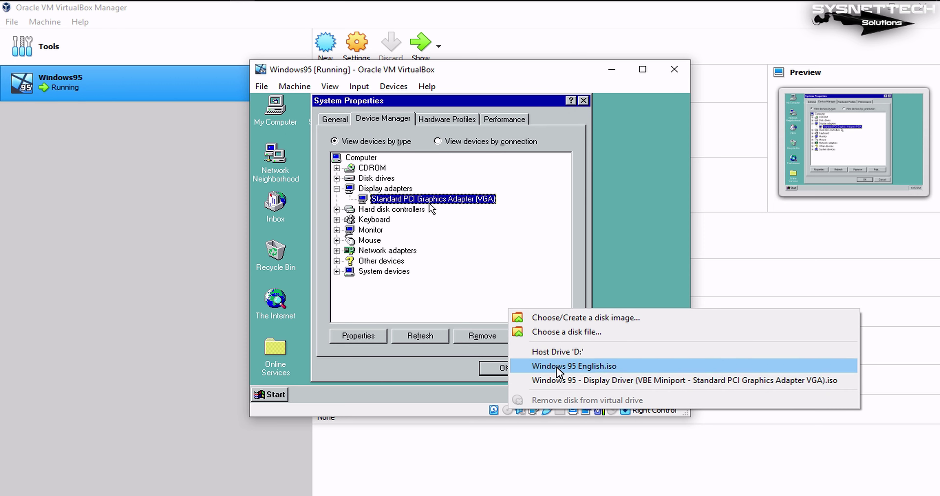
{"action": "key", "text": "Escape"}
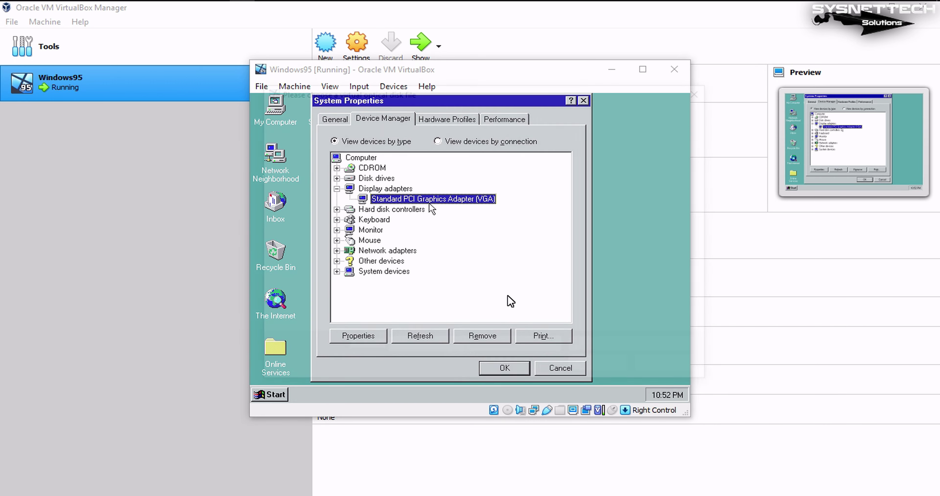
{"action": "double_click", "coordinate": [426, 154]}
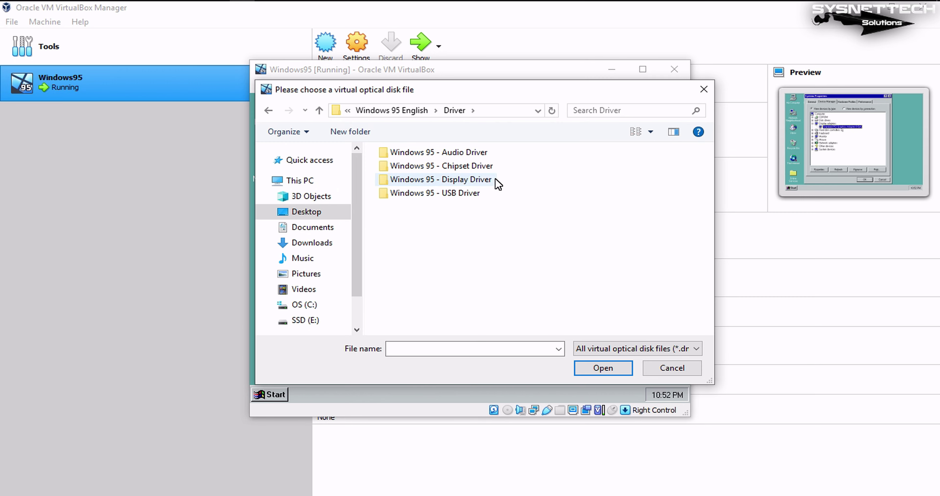
{"action": "double_click", "coordinate": [480, 182]}
{"action": "left_click", "coordinate": [491, 155]}
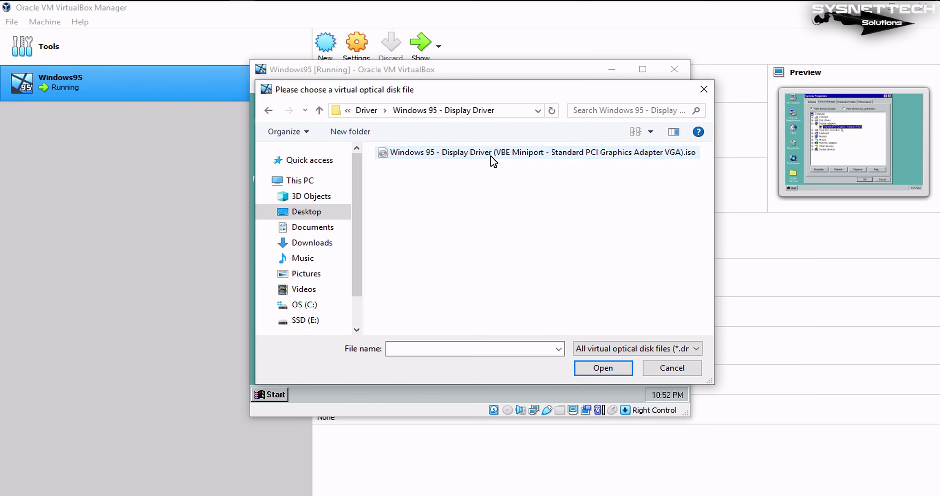
{"action": "left_click", "coordinate": [608, 371]}
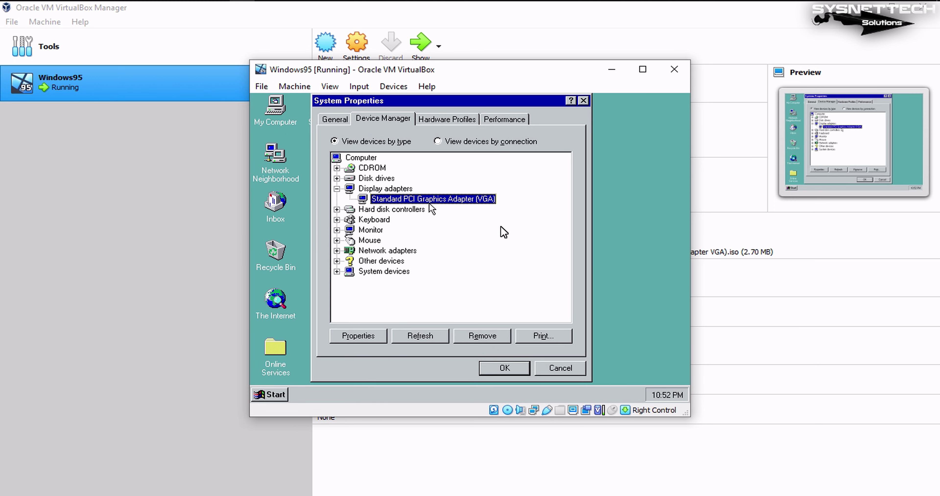
Step: Open the driver settings of Standard PCI Graphics Adapter (VGA) and run the driver update wizard with the recommended Windows search
{"action": "left_click_drag", "start_coordinate": [463, 95], "coordinate": [408, 102]}
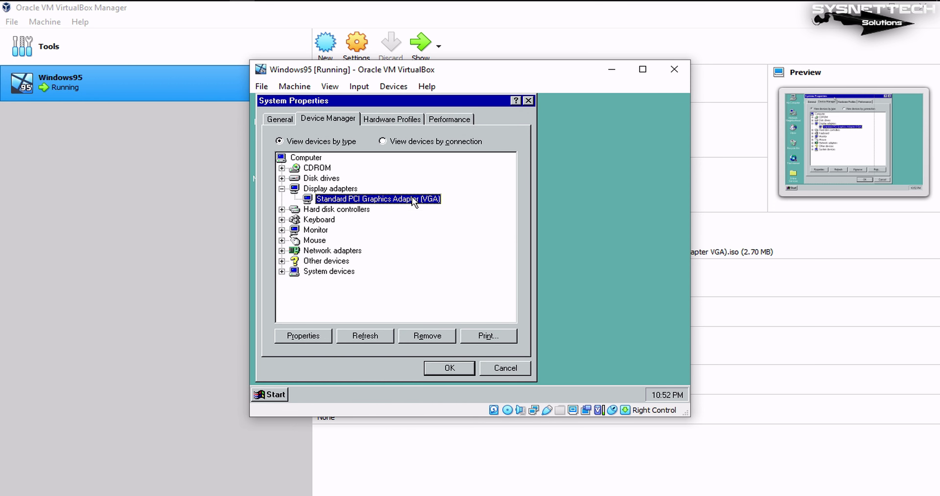
{"action": "double_click", "coordinate": [419, 200]}
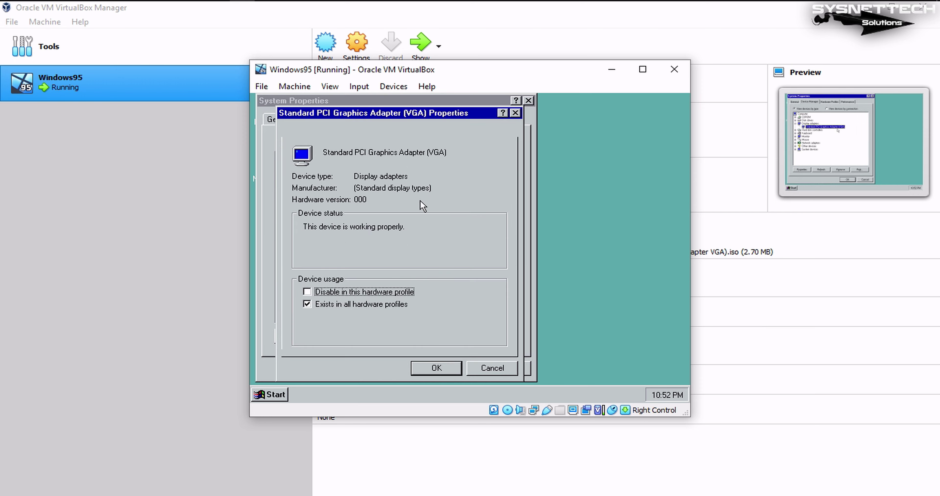
{"action": "left_click_drag", "start_coordinate": [434, 113], "coordinate": [596, 101]}
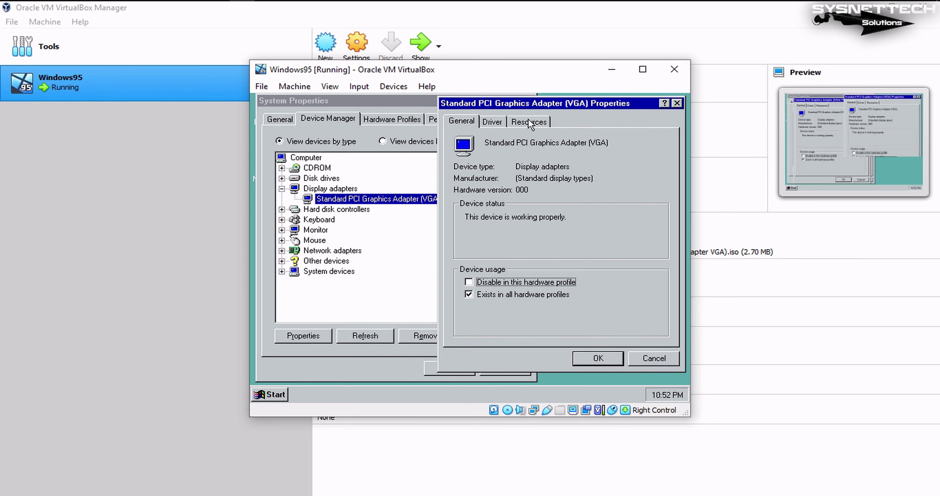
{"action": "left_click", "coordinate": [492, 121]}
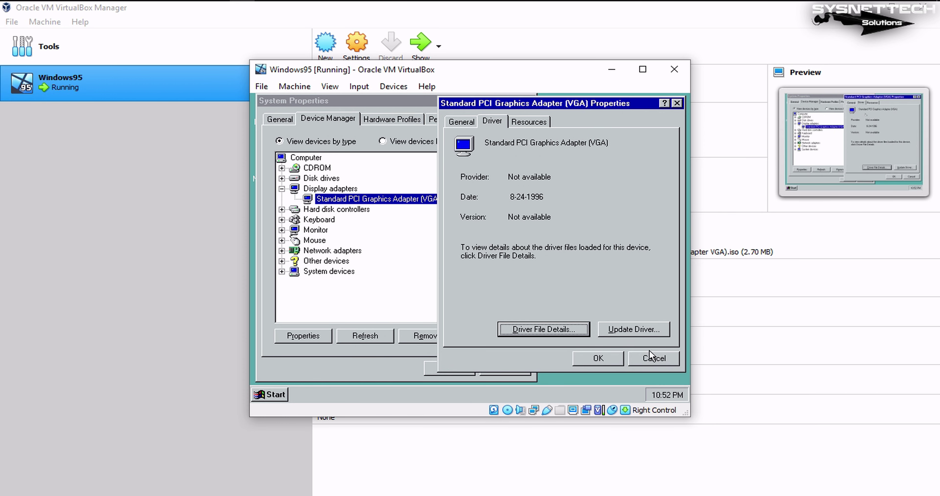
{"action": "left_click", "coordinate": [638, 330]}
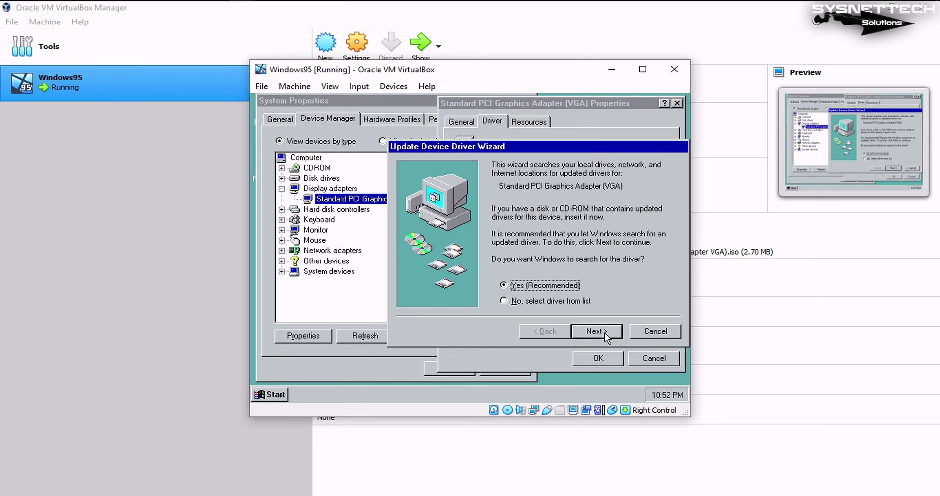
{"action": "left_click_drag", "start_coordinate": [588, 149], "coordinate": [539, 132]}
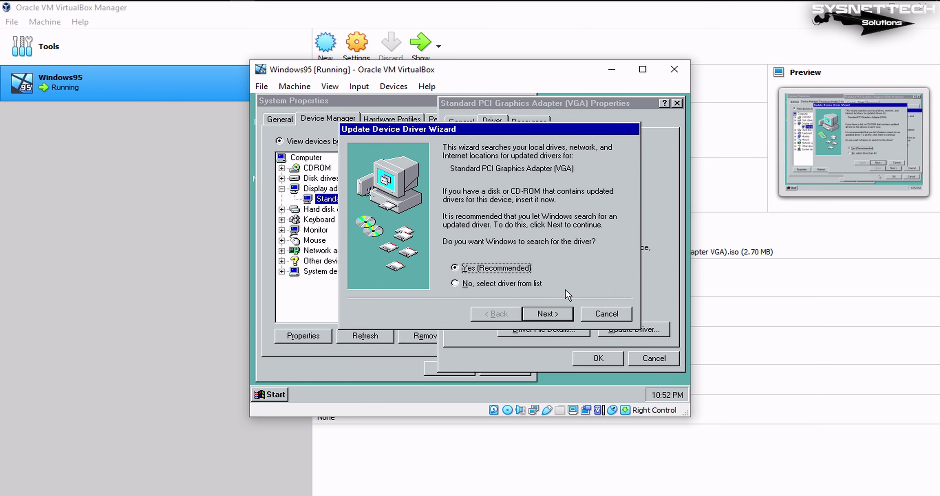
{"action": "left_click", "coordinate": [555, 313]}
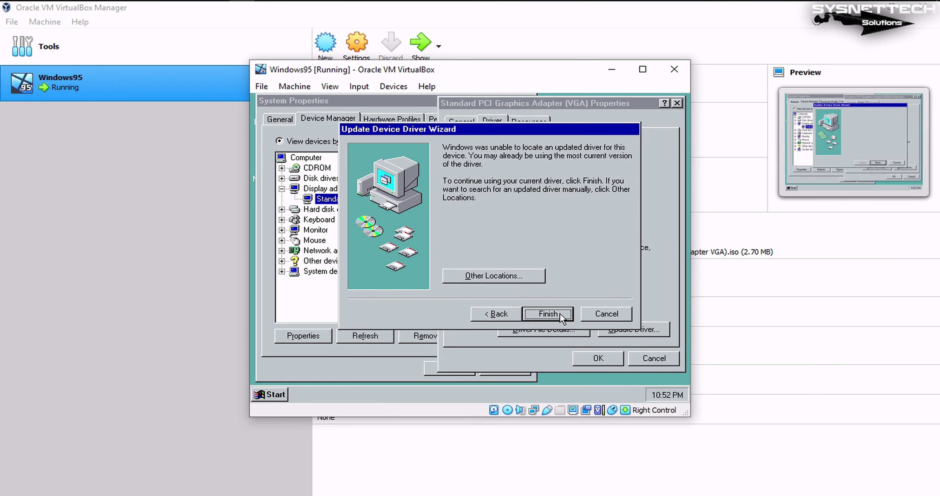
Step: Point the update wizard to the driver folder D:\140214\032MB as the other location
{"action": "left_click", "coordinate": [517, 280]}
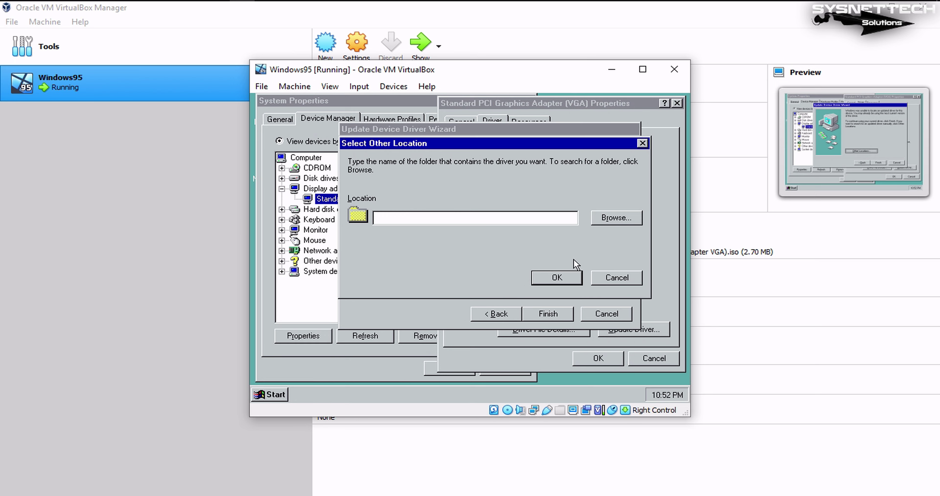
{"action": "left_click", "coordinate": [624, 224]}
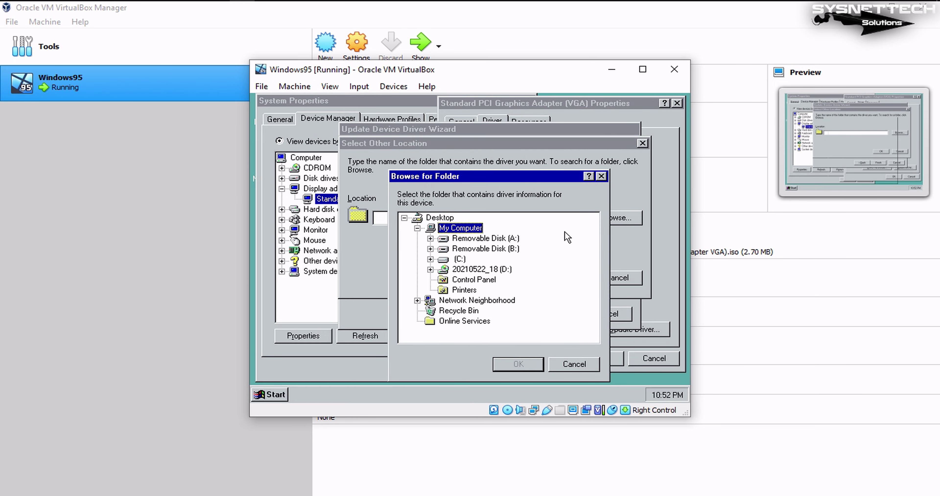
{"action": "left_click", "coordinate": [430, 269]}
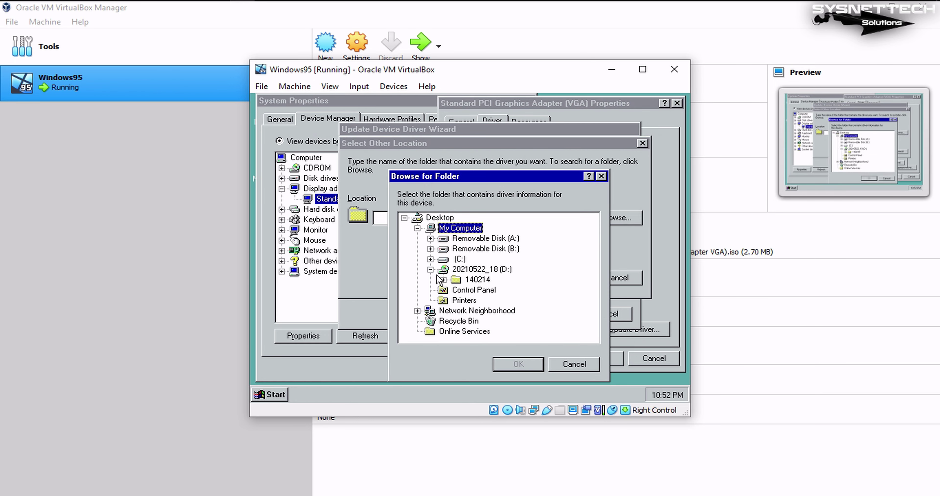
{"action": "double_click", "coordinate": [456, 281]}
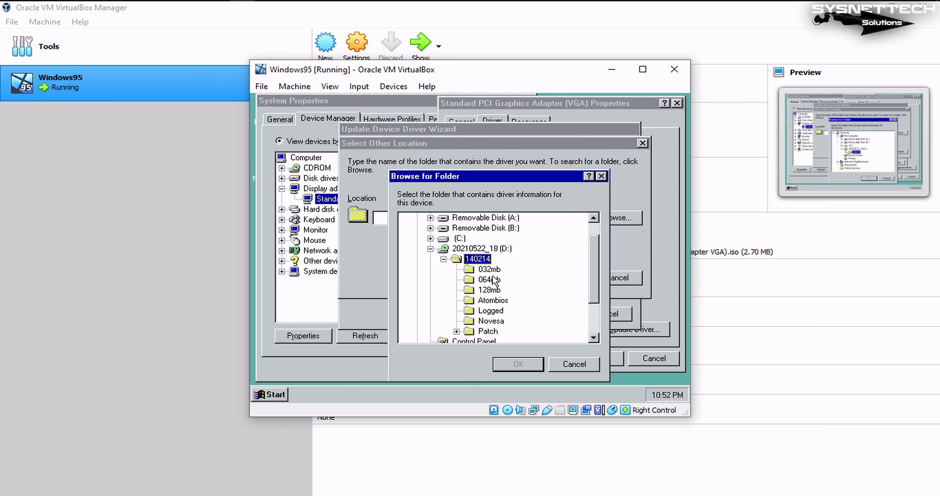
{"action": "left_click", "coordinate": [491, 272]}
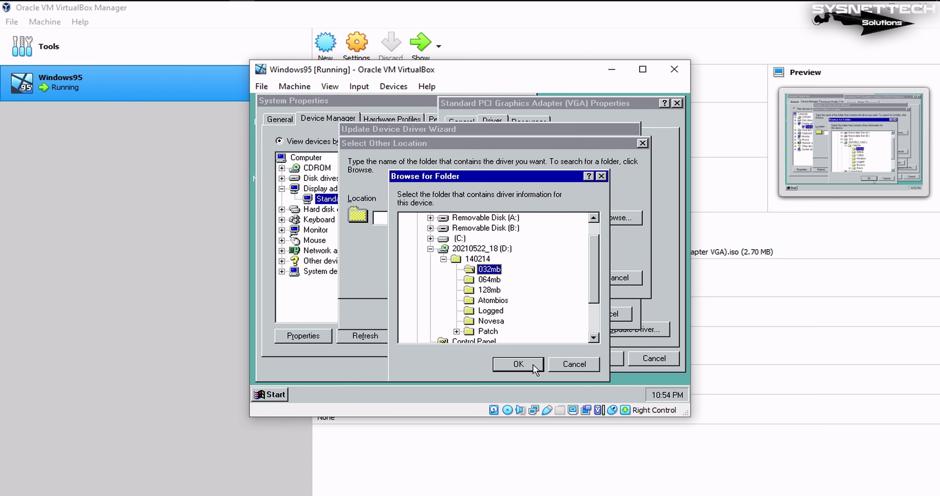
{"action": "left_click", "coordinate": [534, 367]}
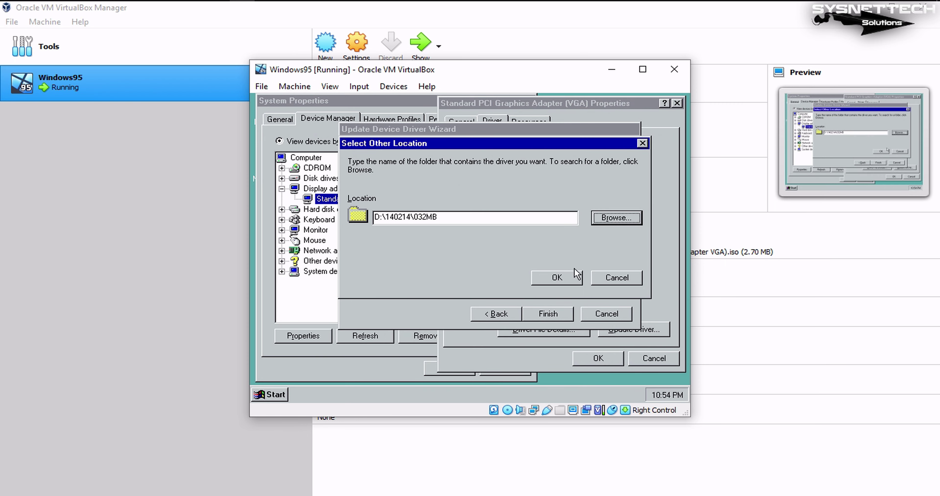
{"action": "left_click", "coordinate": [575, 272]}
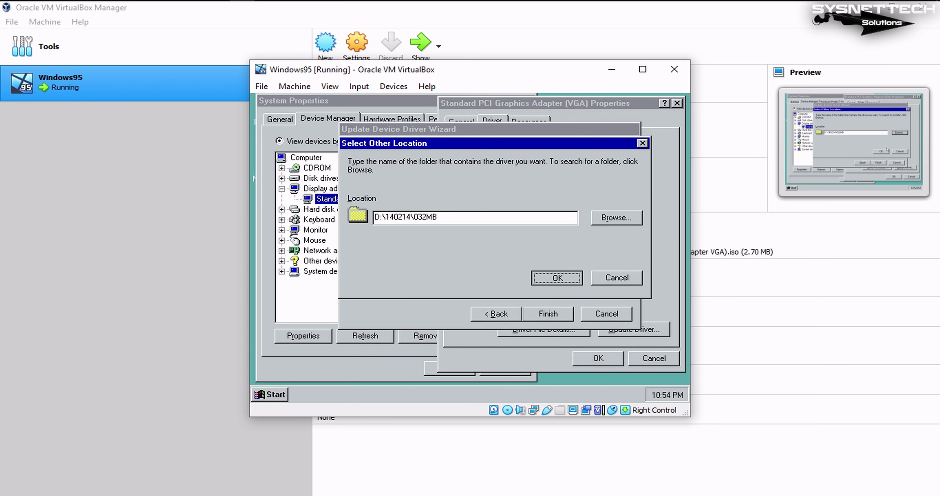
Step: Install the VBE Miniport adapter driver, supplying vbe.vxd from D:\140214\032MB, and restart Windows 95
{"action": "left_click", "coordinate": [559, 313]}
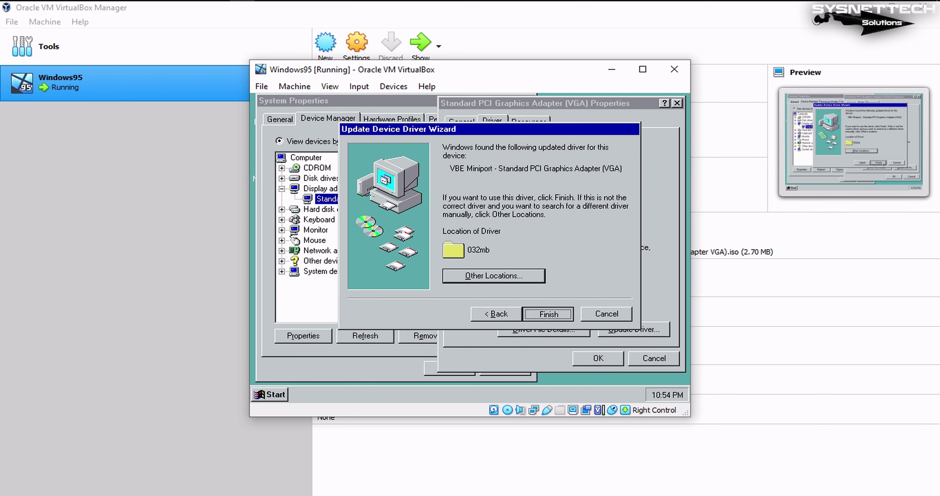
{"action": "left_click", "coordinate": [476, 278]}
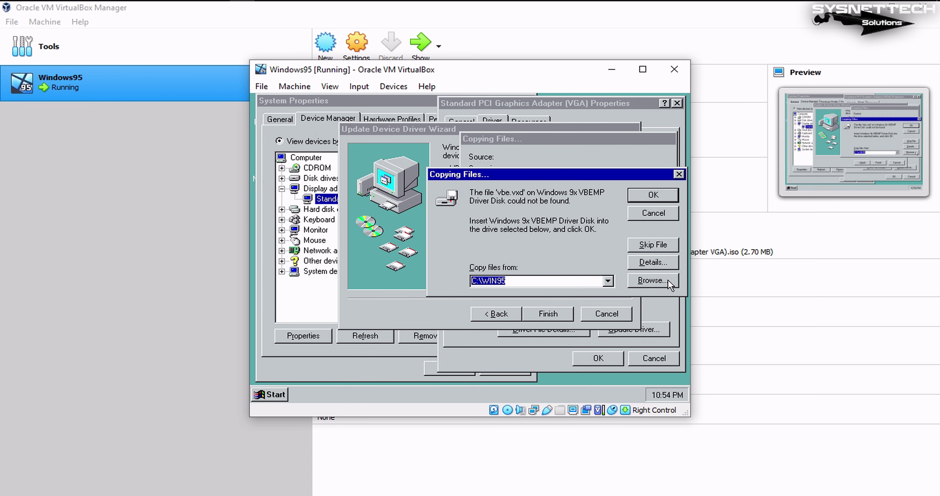
{"action": "left_click", "coordinate": [667, 280]}
{"action": "left_click", "coordinate": [616, 347]}
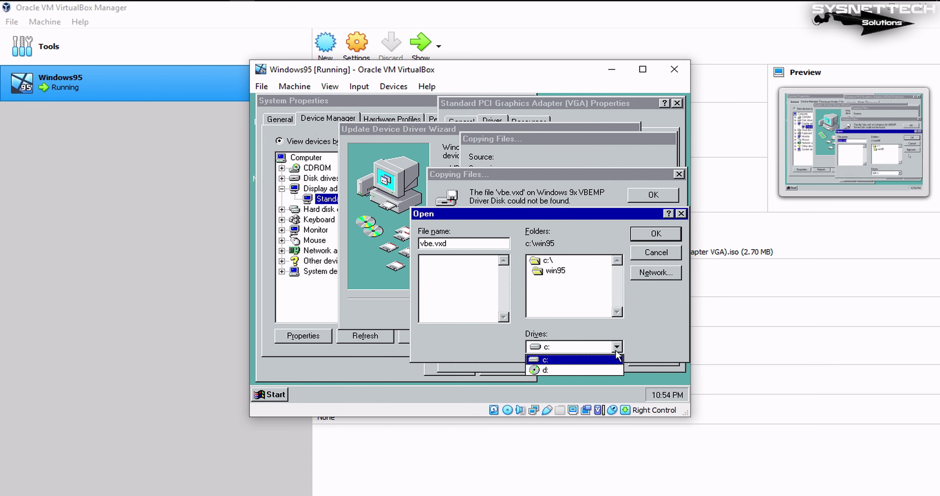
{"action": "left_click", "coordinate": [594, 370]}
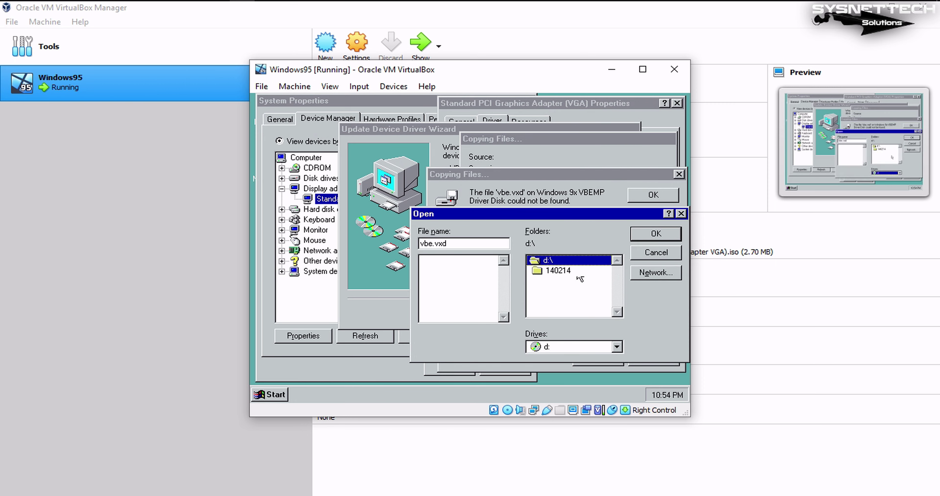
{"action": "double_click", "coordinate": [572, 271]}
{"action": "double_click", "coordinate": [570, 281]}
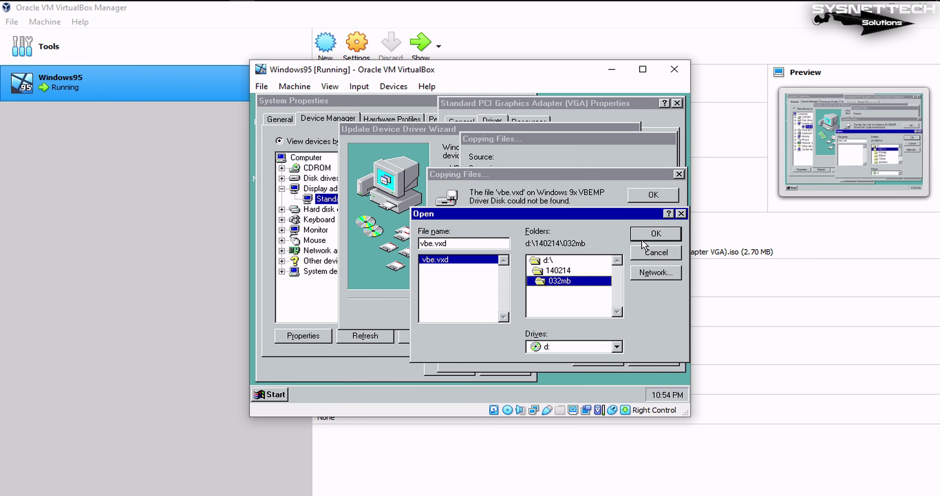
{"action": "left_click", "coordinate": [664, 233]}
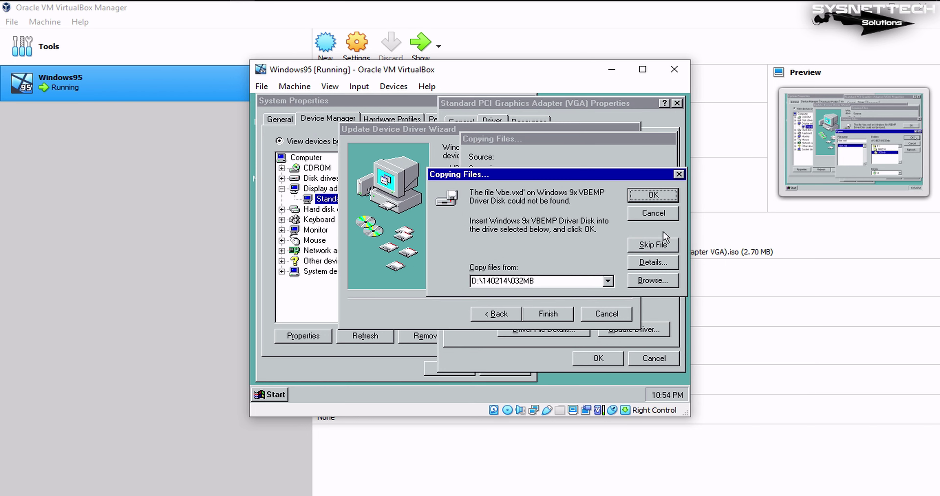
{"action": "left_click", "coordinate": [660, 199]}
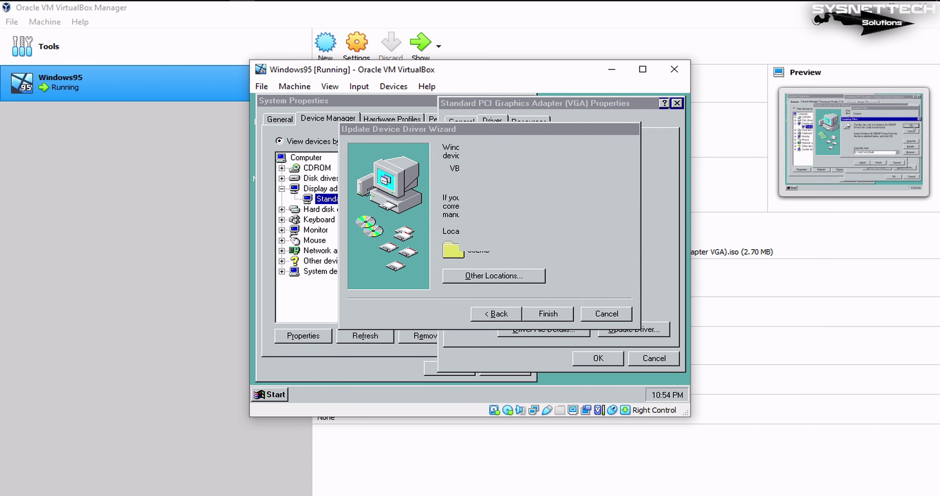
{"action": "left_click", "coordinate": [459, 281]}
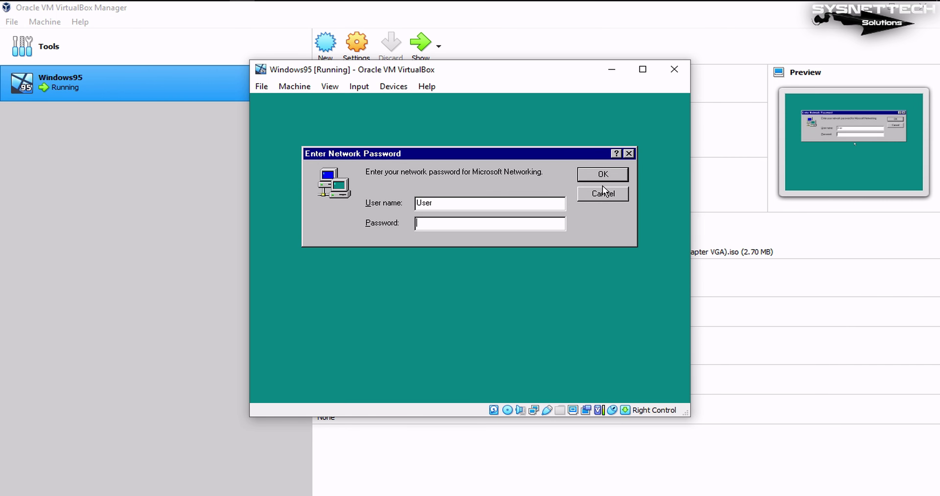
Step: Log on as User with a blank network password and close the Welcome screen with its display at startup turned off
{"action": "left_click", "coordinate": [607, 178]}
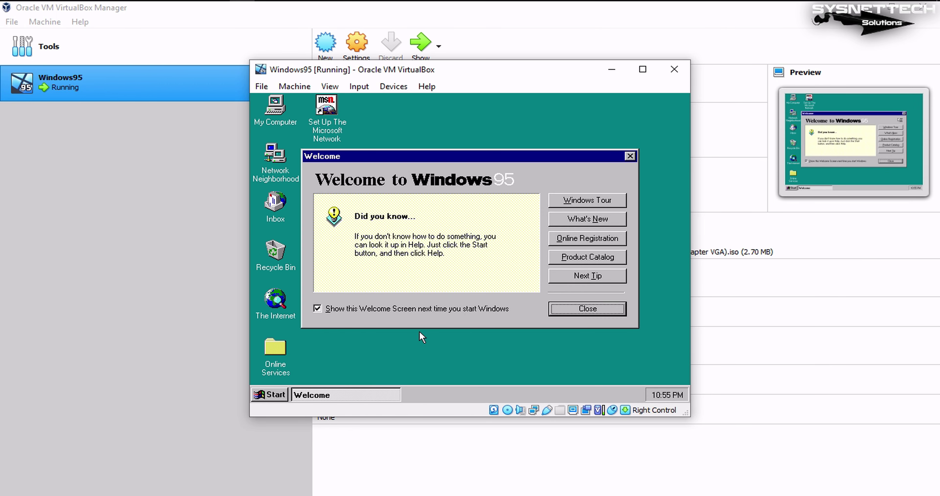
{"action": "left_click", "coordinate": [316, 310]}
{"action": "left_click", "coordinate": [566, 312]}
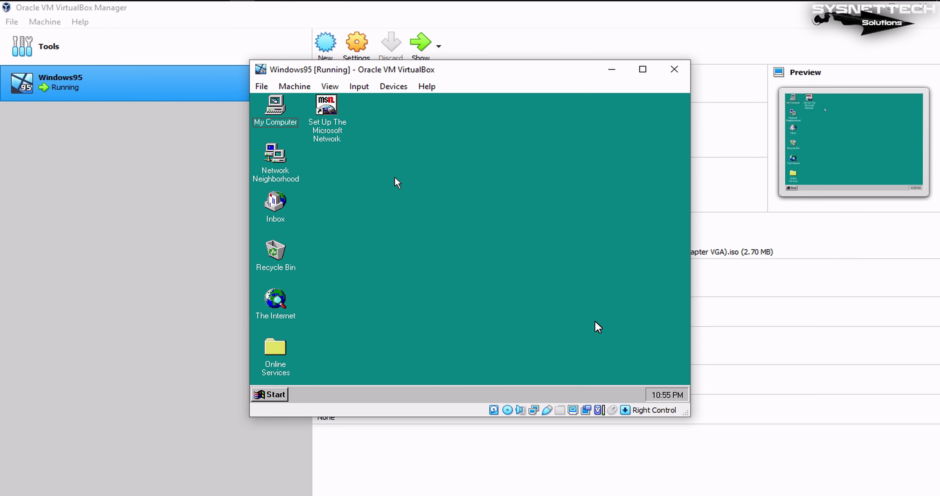
Step: Remove the display driver disk from the virtual optical drive
{"action": "left_click", "coordinate": [507, 409]}
{"action": "left_click", "coordinate": [569, 398]}
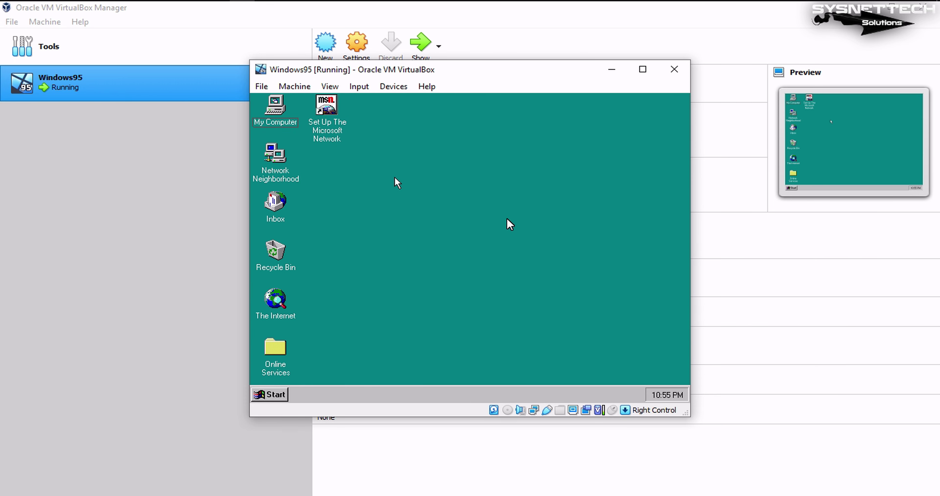
Step: Set the color palette to True Color (32 bit) in the desktop's display settings
{"action": "right_click", "coordinate": [395, 178]}
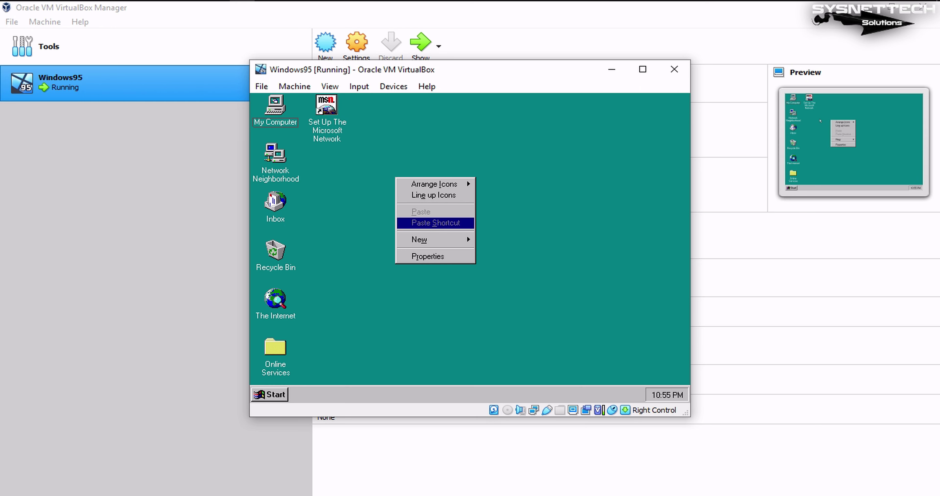
{"action": "left_click", "coordinate": [436, 256]}
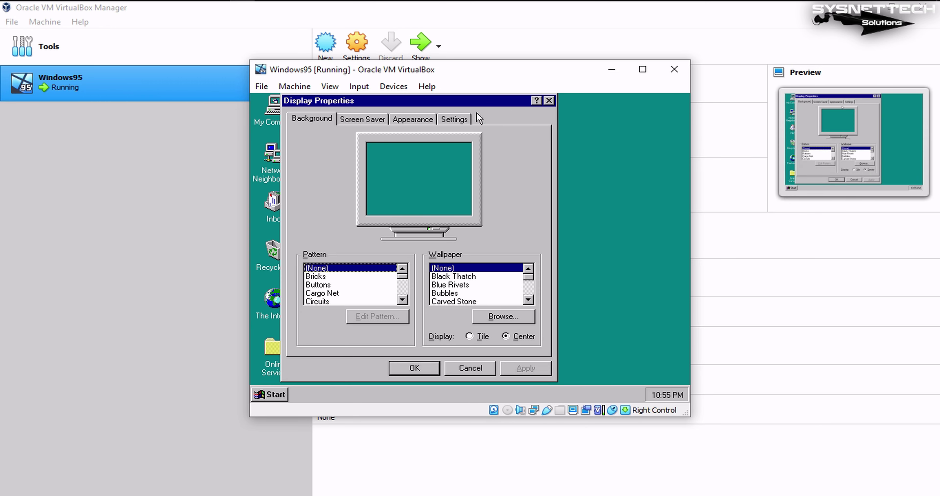
{"action": "left_click", "coordinate": [462, 118]}
{"action": "left_click", "coordinate": [399, 262]}
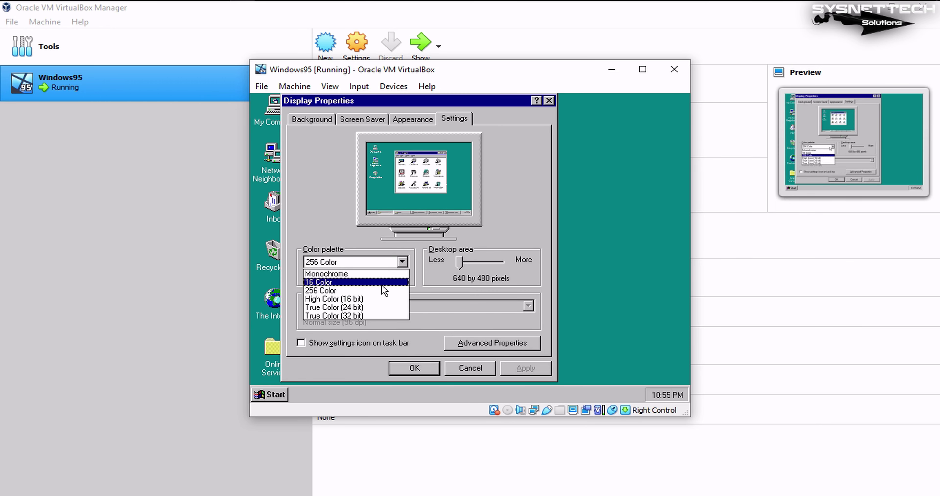
{"action": "left_click", "coordinate": [376, 315]}
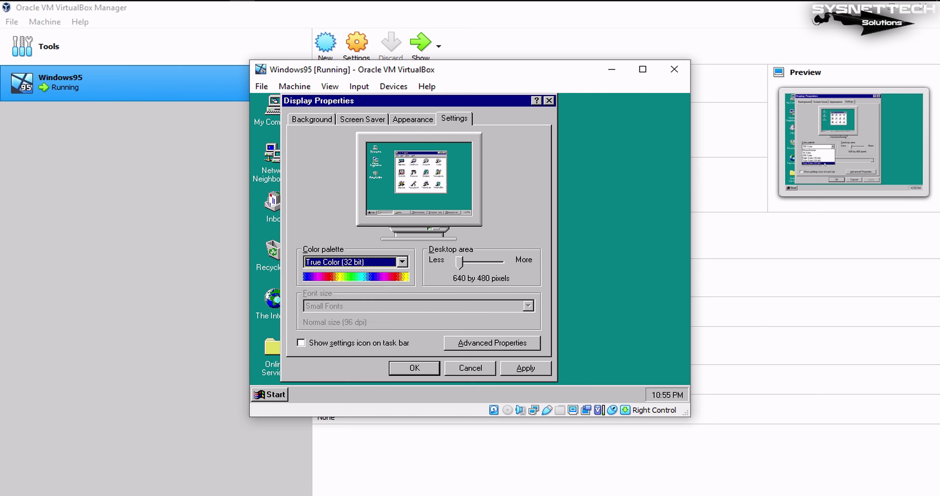
Step: Set the desktop area to 800 by 600 pixels without specifying a monitor, restart Windows 95 and log on with a blank password
{"action": "left_click", "coordinate": [481, 265]}
{"action": "left_click", "coordinate": [513, 366]}
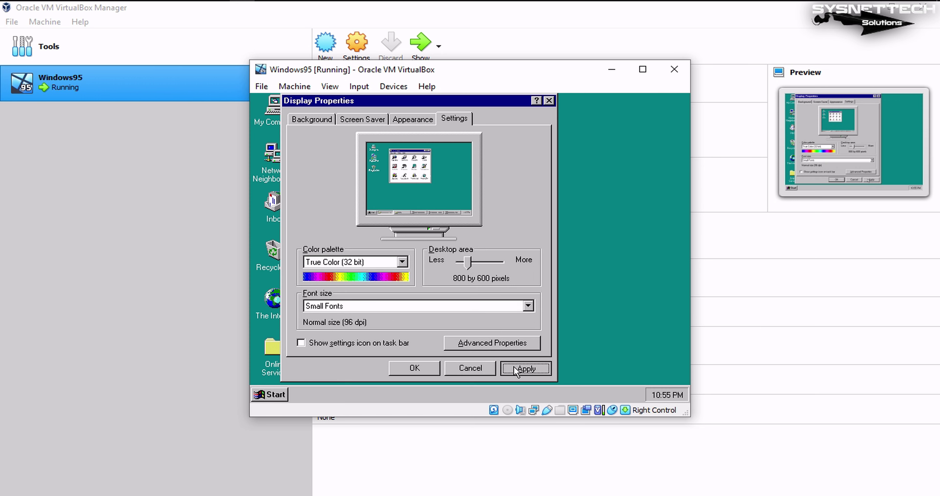
{"action": "left_click_drag", "start_coordinate": [504, 214], "coordinate": [582, 131]}
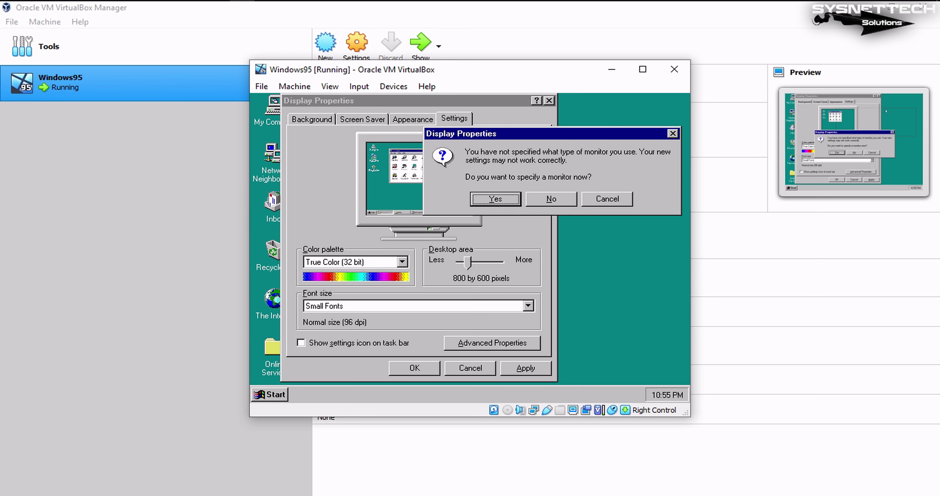
{"action": "left_click", "coordinate": [555, 201]}
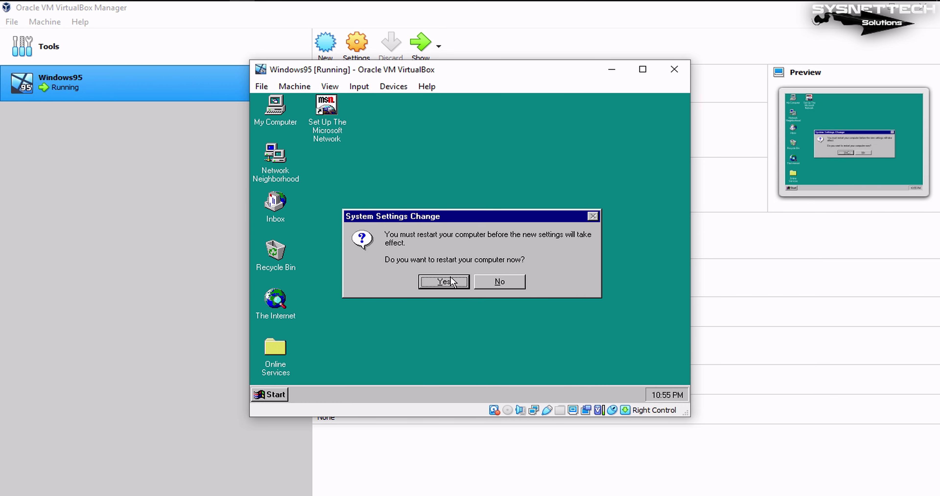
{"action": "left_click", "coordinate": [444, 282]}
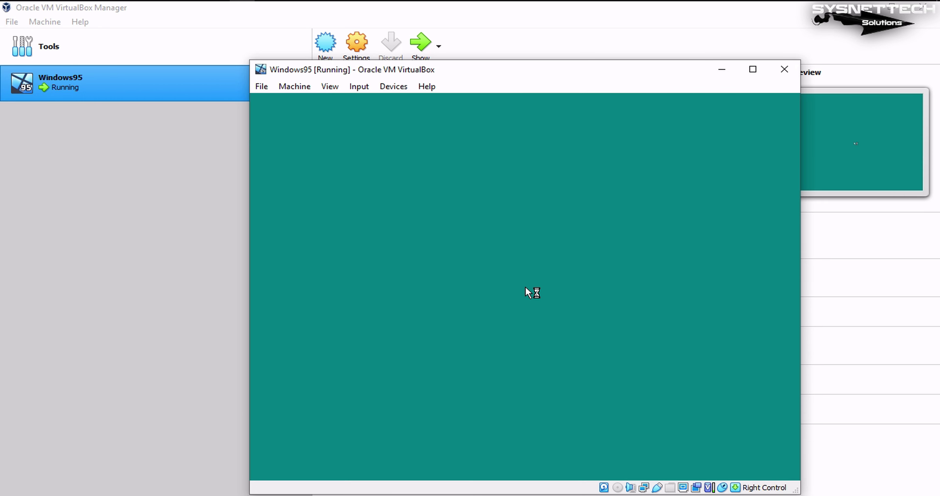
{"action": "left_click_drag", "start_coordinate": [499, 78], "coordinate": [464, 63]}
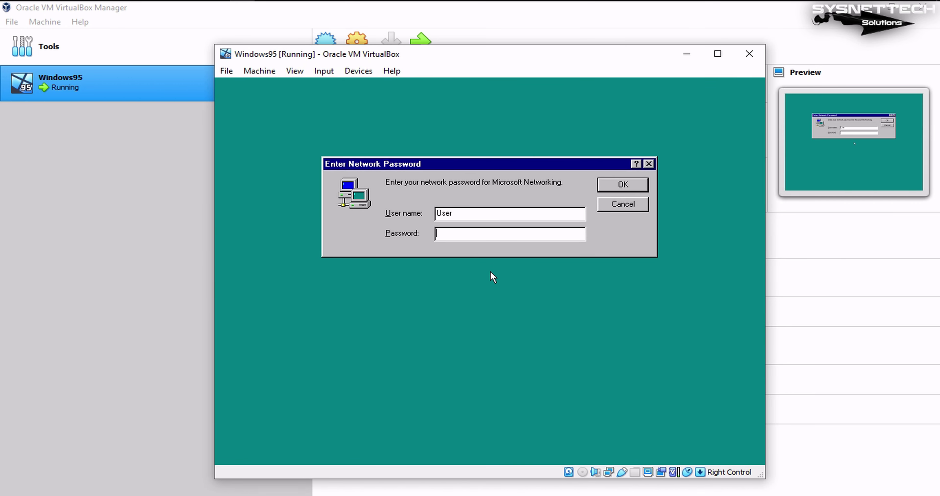
{"action": "left_click", "coordinate": [623, 188]}
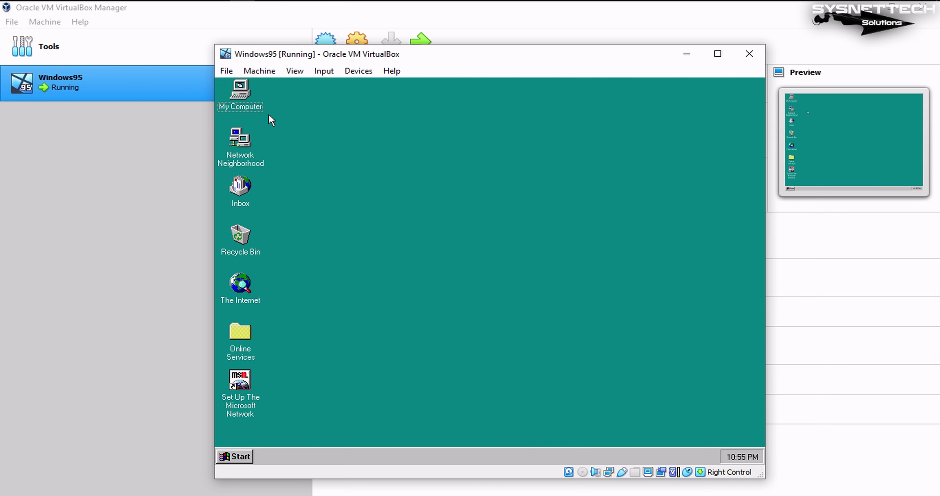
Step: Examine the display adapters and the other devices listed in the computer's Device Manager
{"action": "right_click", "coordinate": [243, 99]}
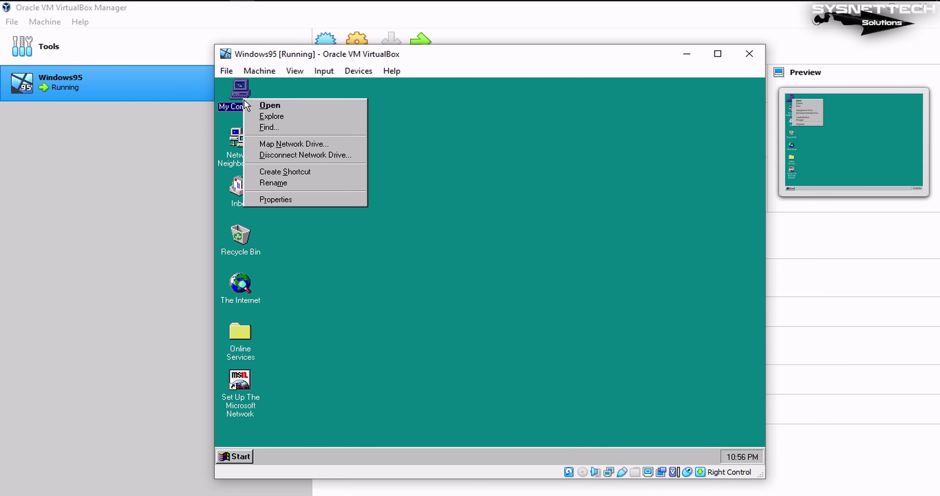
{"action": "left_click", "coordinate": [290, 198]}
{"action": "left_click", "coordinate": [318, 132]}
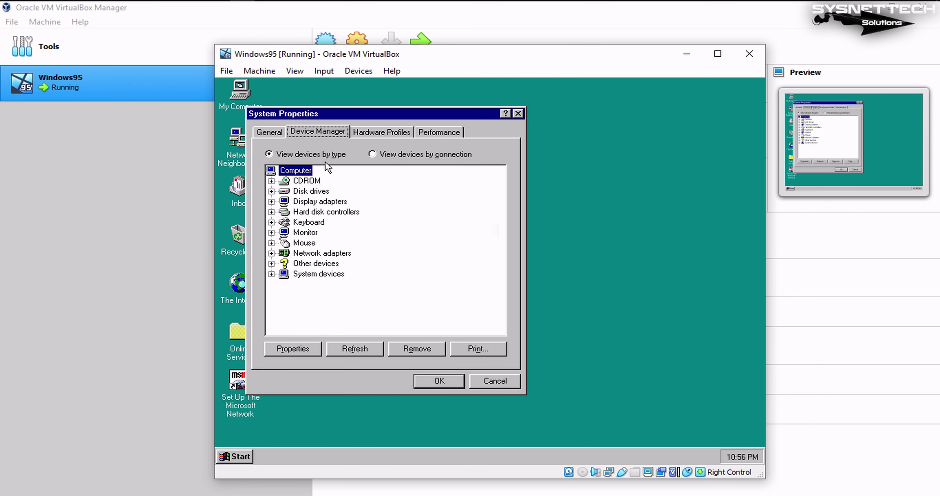
{"action": "double_click", "coordinate": [321, 201]}
{"action": "left_click", "coordinate": [379, 211]}
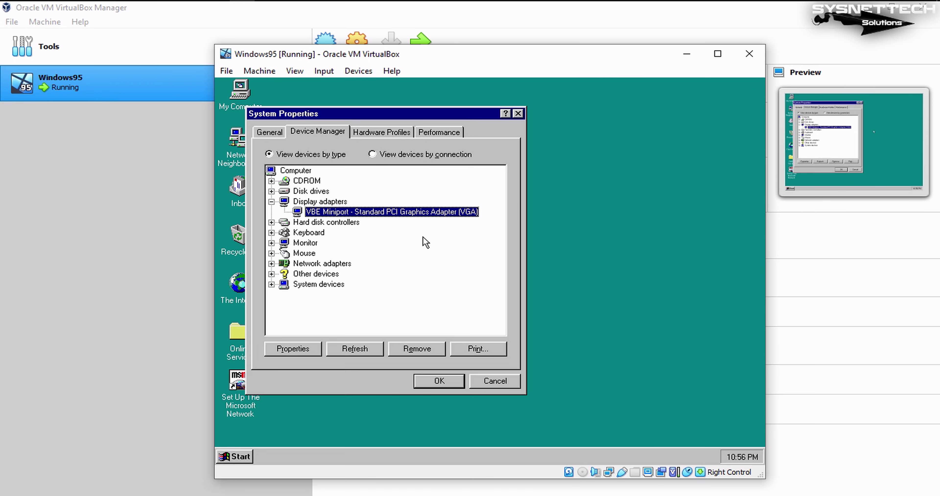
{"action": "left_click", "coordinate": [271, 201]}
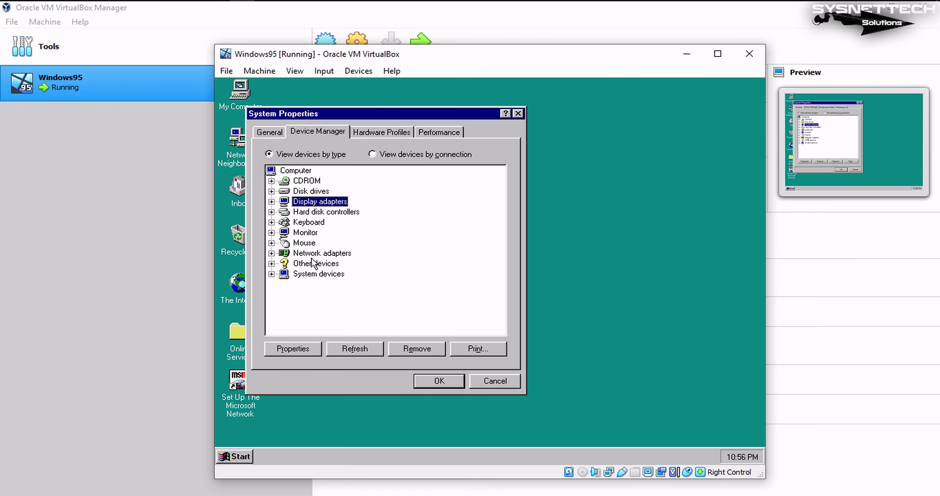
{"action": "double_click", "coordinate": [306, 263]}
{"action": "left_click", "coordinate": [337, 274]}
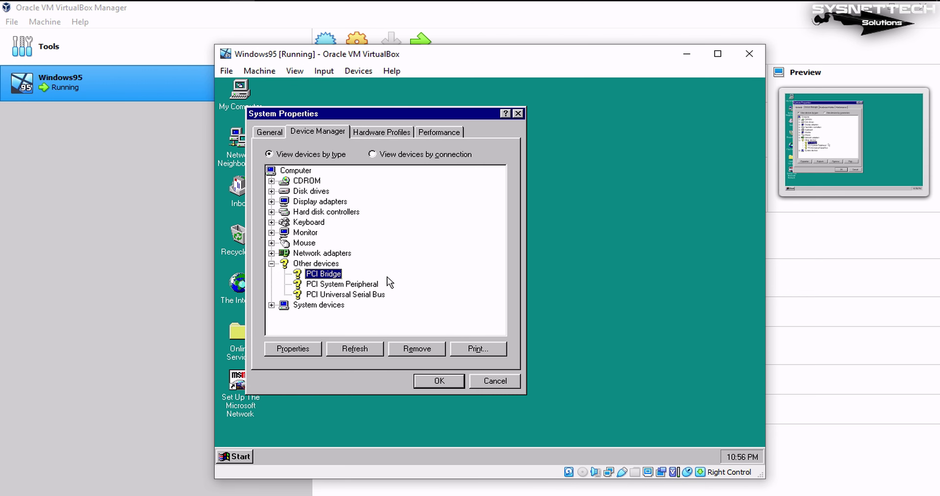
Step: Insert the Windows 95 - Chipset Driver.iso image from the Windows 95 - Chipset Driver folder into the virtual optical drive
{"action": "left_click", "coordinate": [590, 471]}
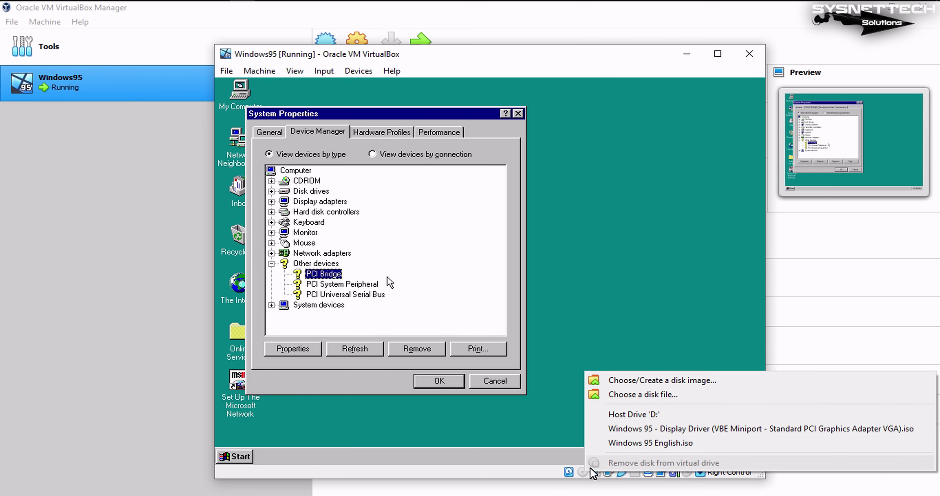
{"action": "left_click", "coordinate": [641, 395]}
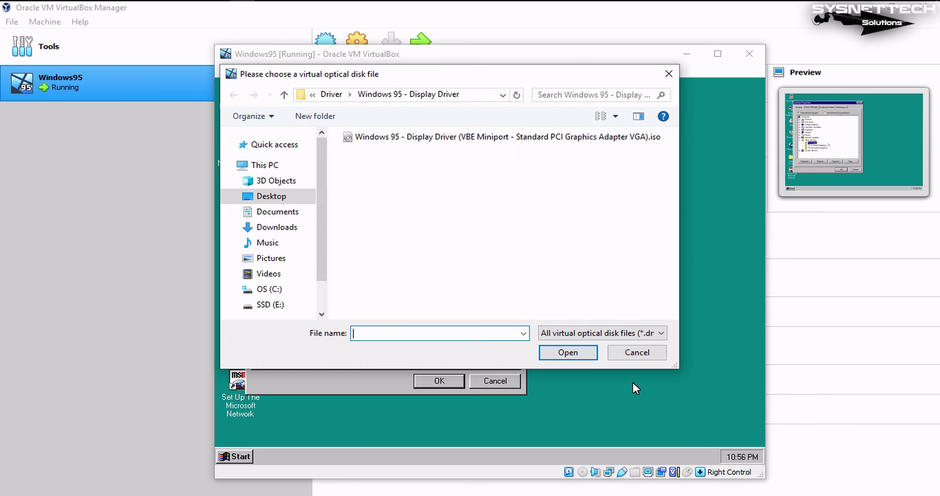
{"action": "left_click", "coordinate": [284, 94]}
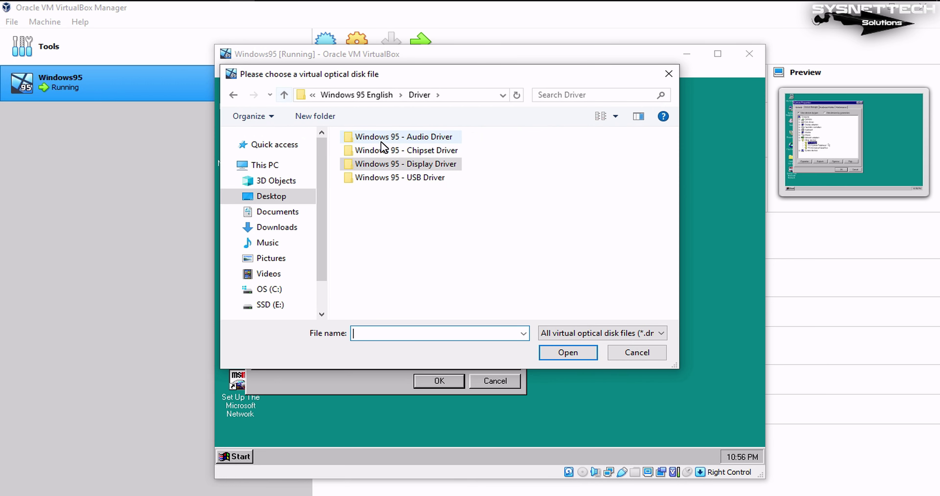
{"action": "double_click", "coordinate": [441, 152]}
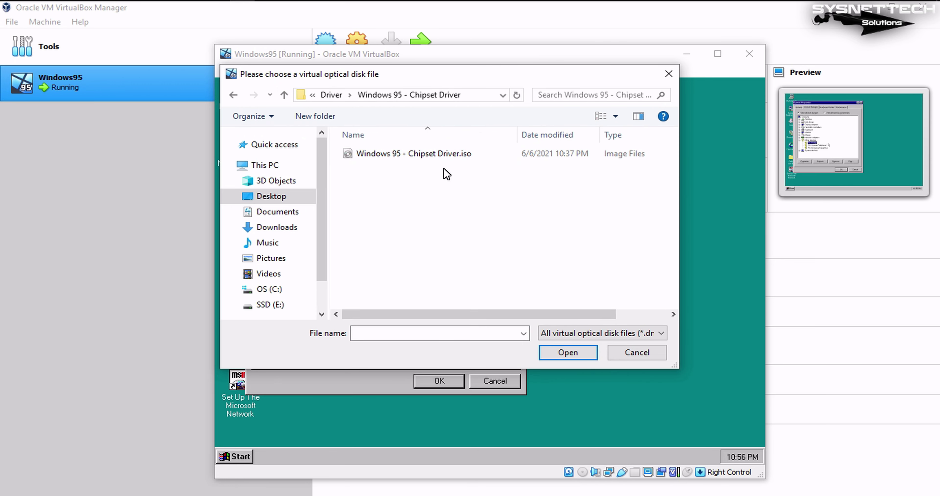
{"action": "left_click", "coordinate": [615, 116]}
{"action": "left_click", "coordinate": [675, 103]}
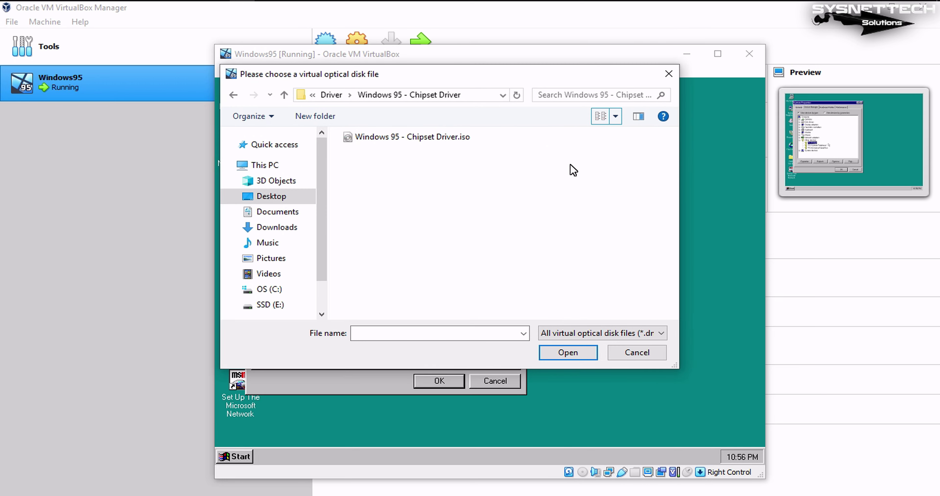
{"action": "left_click", "coordinate": [449, 138]}
{"action": "left_click", "coordinate": [568, 352]}
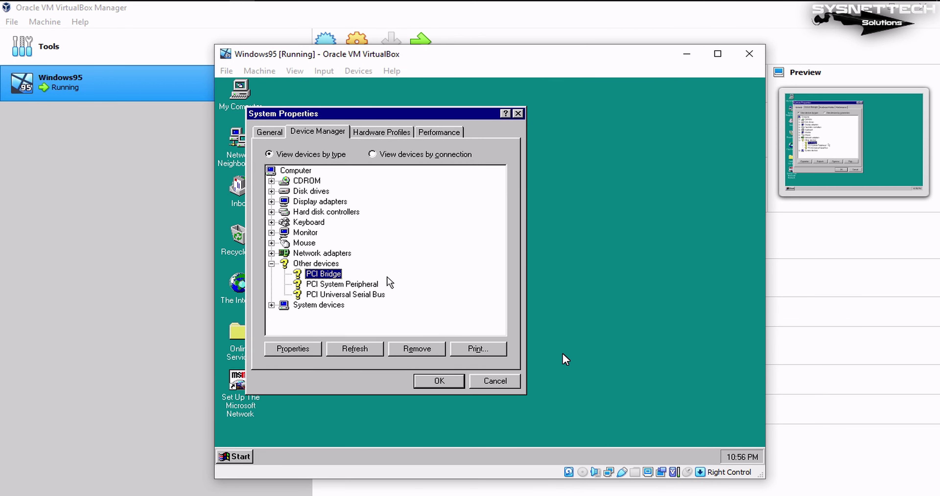
Step: Close System Properties and open the chipset driver disc in drive D:, placing its window beside My Computer
{"action": "double_click", "coordinate": [249, 84]}
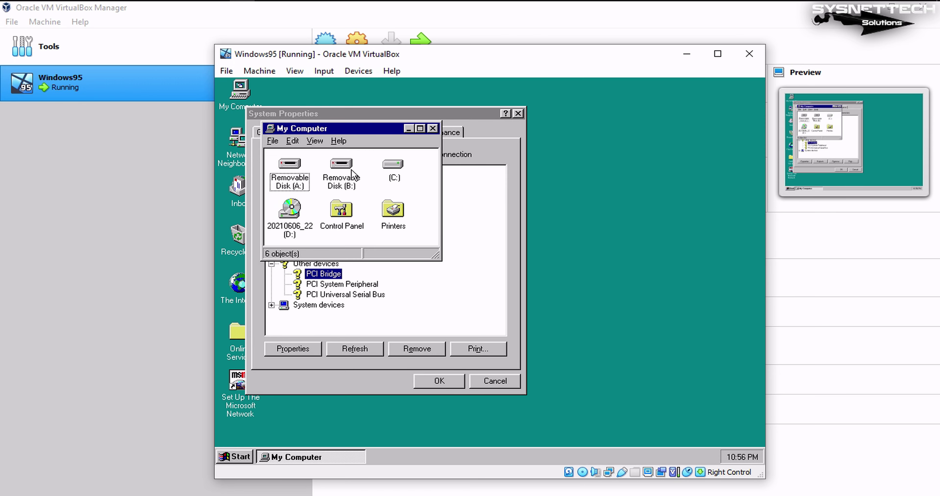
{"action": "left_click_drag", "start_coordinate": [380, 129], "coordinate": [353, 99]}
{"action": "left_click", "coordinate": [519, 114]}
{"action": "double_click", "coordinate": [307, 182]}
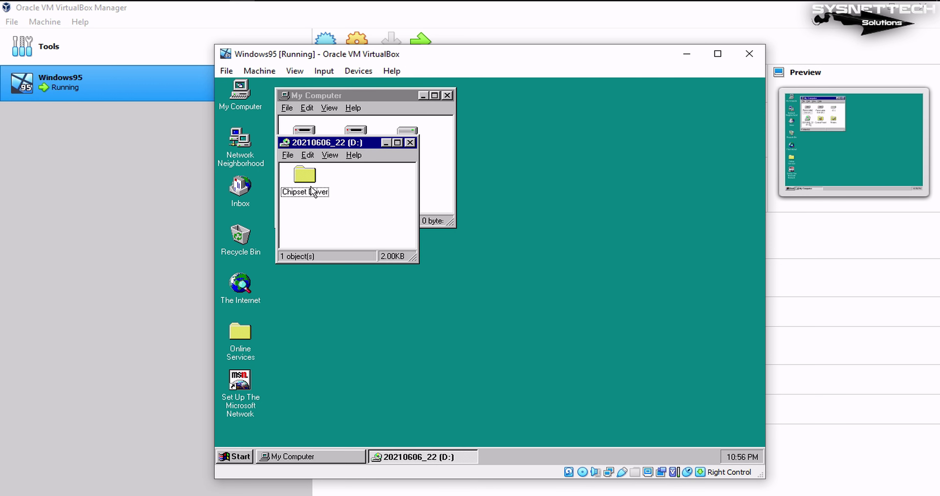
{"action": "left_click_drag", "start_coordinate": [321, 142], "coordinate": [507, 93]}
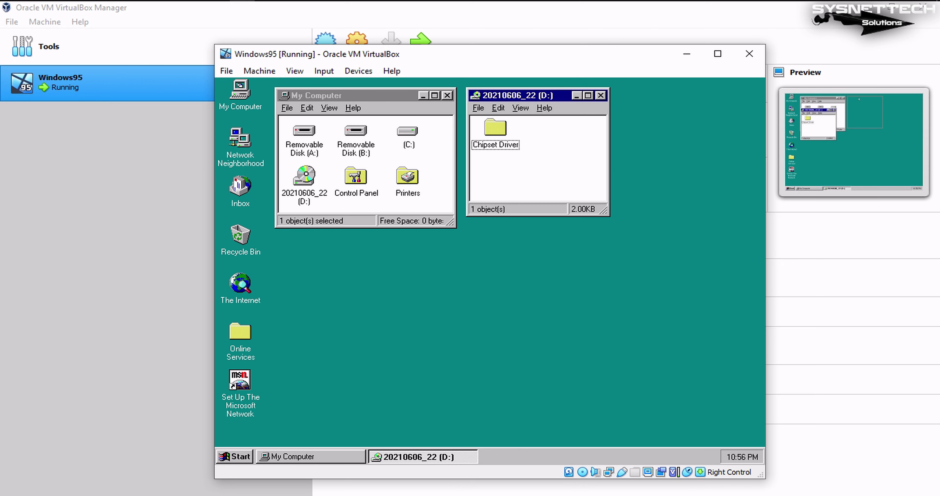
Step: Open Disk1 inside the disc's Chipset Driver\infinst_280_win32 folder and arrange the folder windows side by side
{"action": "double_click", "coordinate": [499, 127]}
{"action": "left_click_drag", "start_coordinate": [350, 159], "coordinate": [671, 97]}
{"action": "left_click", "coordinate": [642, 143]}
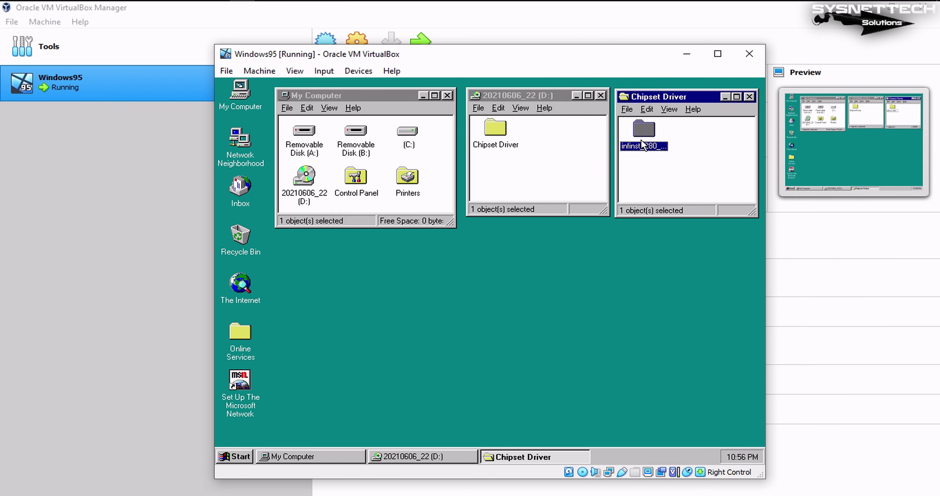
{"action": "double_click", "coordinate": [642, 145]}
{"action": "left_click_drag", "start_coordinate": [389, 176], "coordinate": [356, 249]}
{"action": "double_click", "coordinate": [310, 282]}
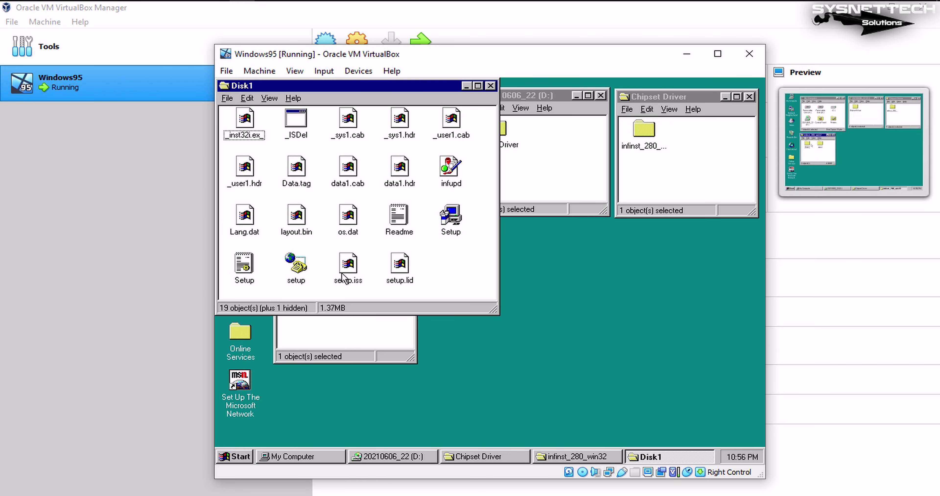
{"action": "left_click_drag", "start_coordinate": [361, 89], "coordinate": [622, 239]}
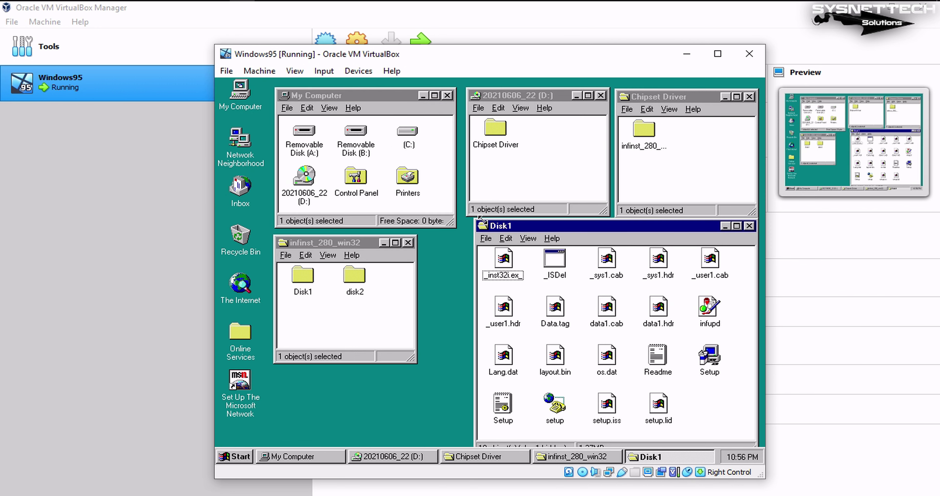
{"action": "left_click_drag", "start_coordinate": [479, 218], "coordinate": [472, 251]}
{"action": "left_click_drag", "start_coordinate": [529, 254], "coordinate": [529, 238]}
Step: Run Setup from Disk1 and install the Intel Chipset Software Installation Utility, accepting its license agreement
{"action": "left_click", "coordinate": [708, 381]}
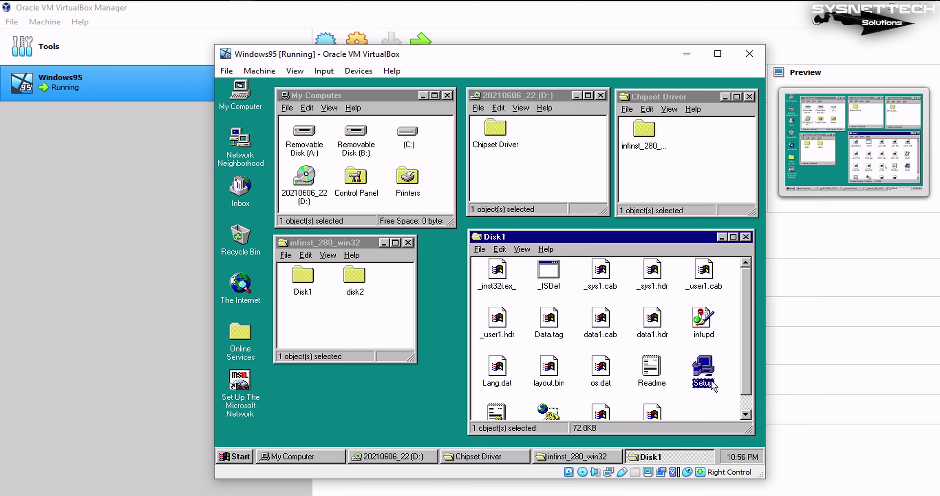
{"action": "double_click", "coordinate": [705, 383]}
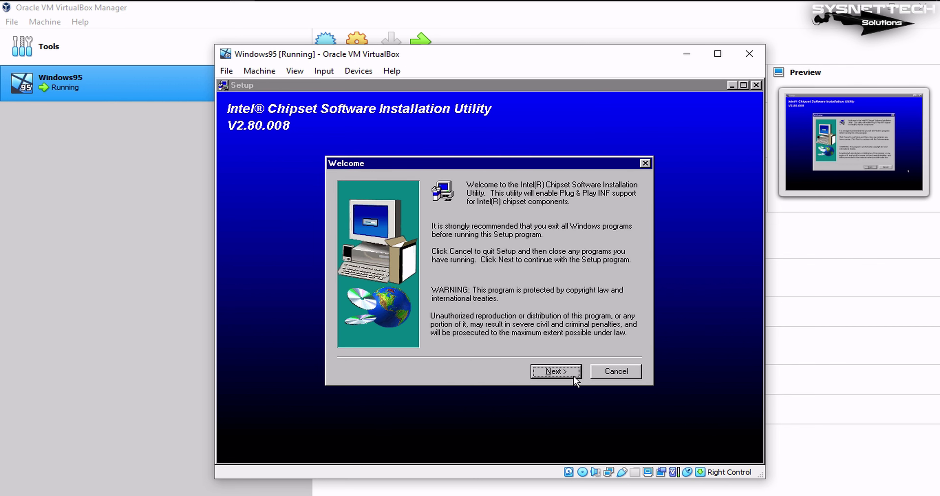
{"action": "left_click", "coordinate": [555, 370]}
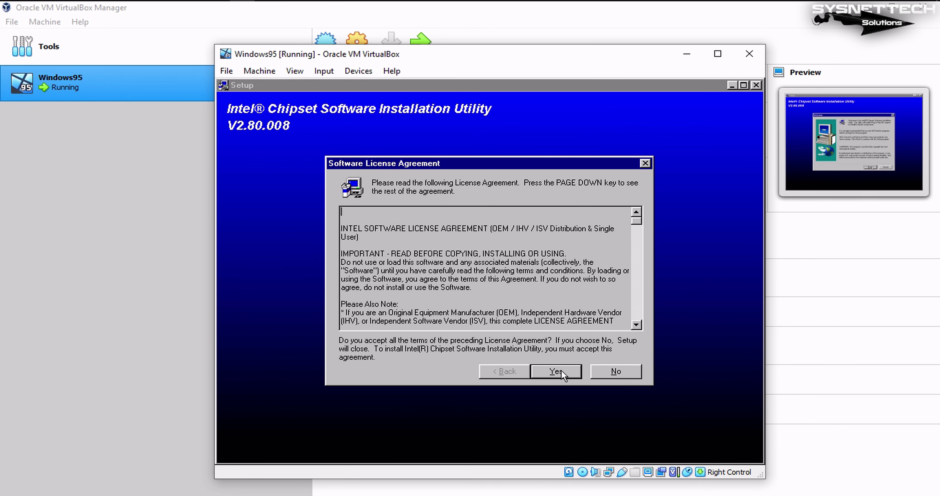
{"action": "left_click", "coordinate": [561, 370]}
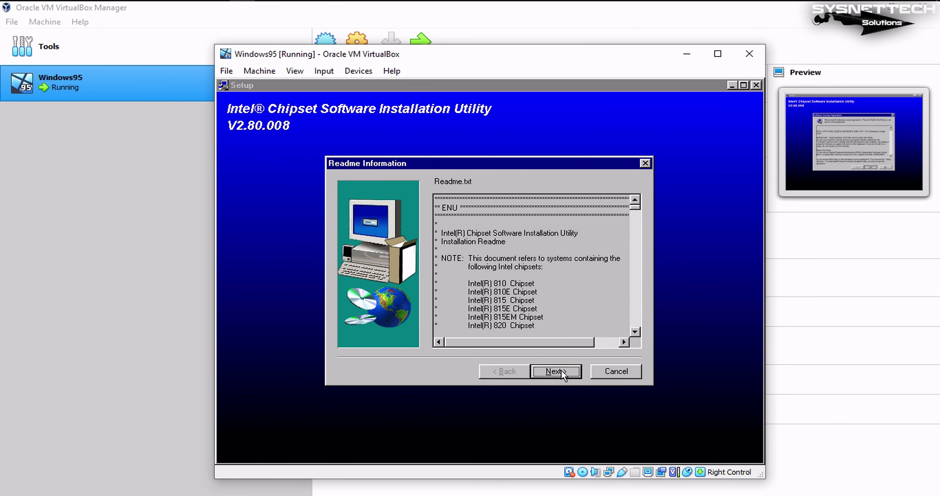
{"action": "left_click", "coordinate": [561, 370]}
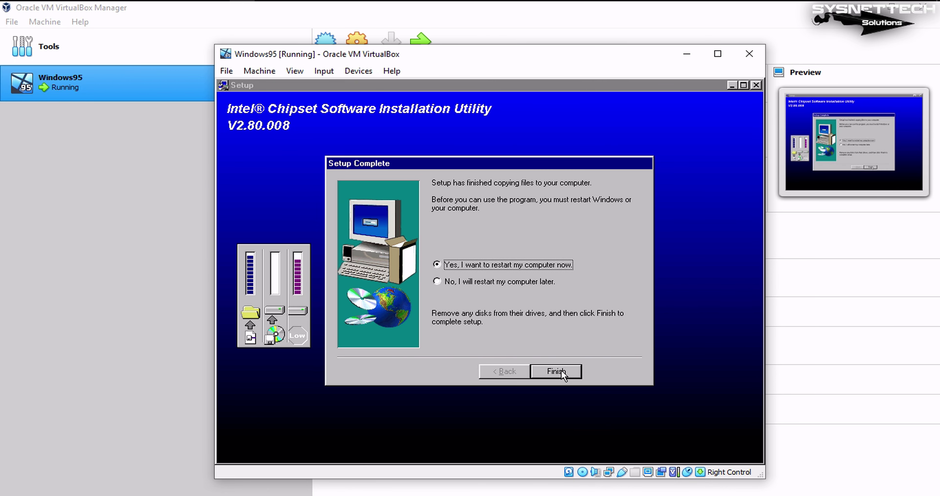
Step: Remove the chipset driver disk from the virtual optical drive and finish the setup with an immediate restart
{"action": "left_click", "coordinate": [583, 472]}
{"action": "left_click", "coordinate": [626, 413]}
{"action": "left_click", "coordinate": [563, 334]}
{"action": "left_click", "coordinate": [559, 371]}
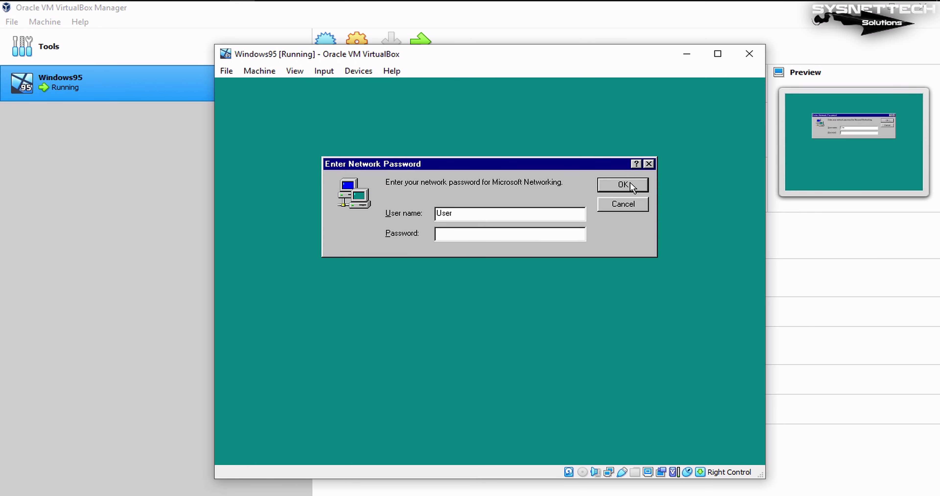
Step: Log on, complete the Intel 82371AB/EB/MB PCI Bus Master IDE Controller driver update with a restart, and log on again
{"action": "left_click", "coordinate": [630, 182]}
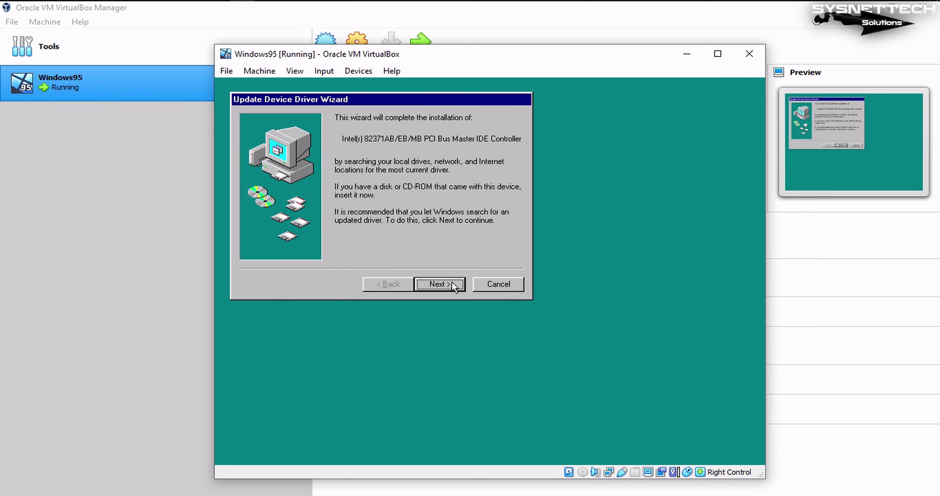
{"action": "left_click", "coordinate": [451, 282]}
{"action": "left_click", "coordinate": [452, 282]}
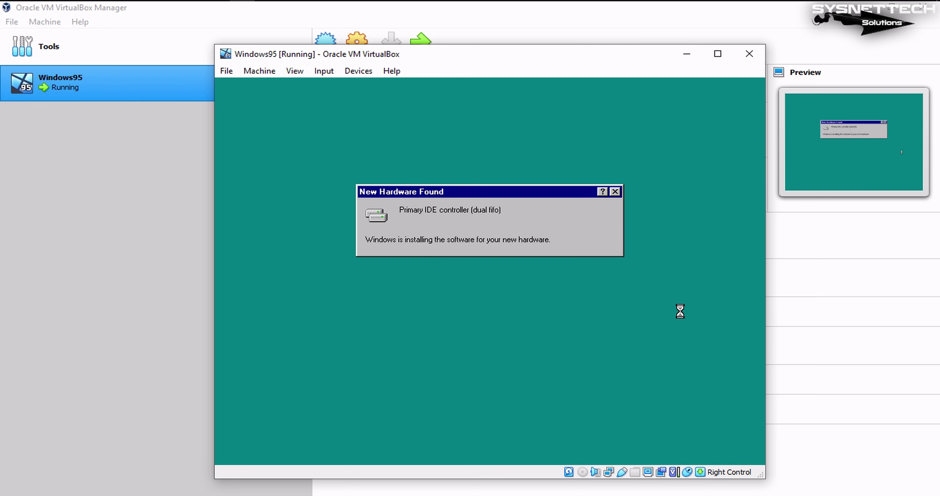
{"action": "left_click", "coordinate": [469, 310]}
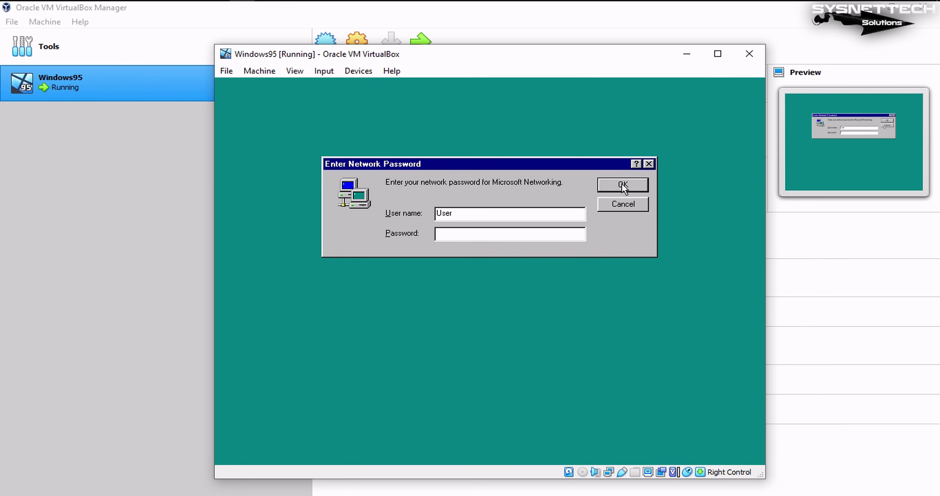
{"action": "left_click", "coordinate": [623, 185]}
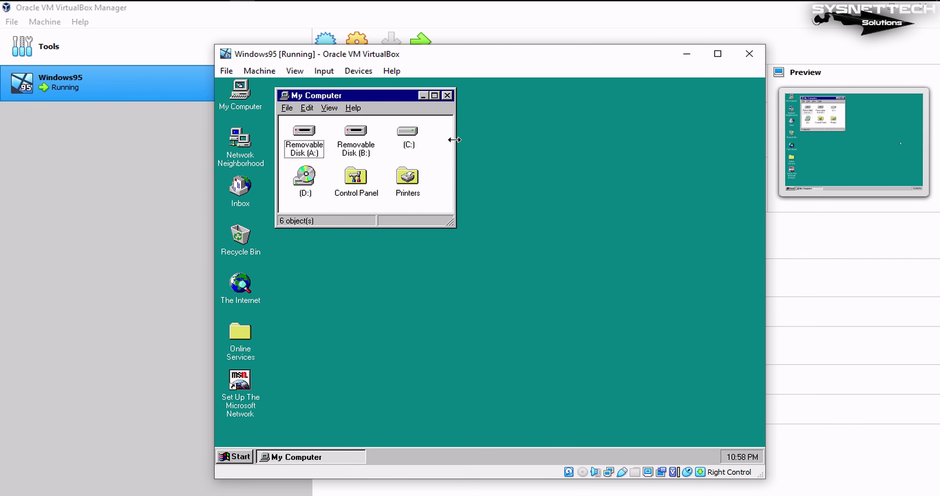
Step: Inspect the entries under Other devices in the Device Manager of System Properties, and close it
{"action": "left_click", "coordinate": [447, 95]}
{"action": "right_click", "coordinate": [365, 120]}
{"action": "left_click", "coordinate": [302, 121]}
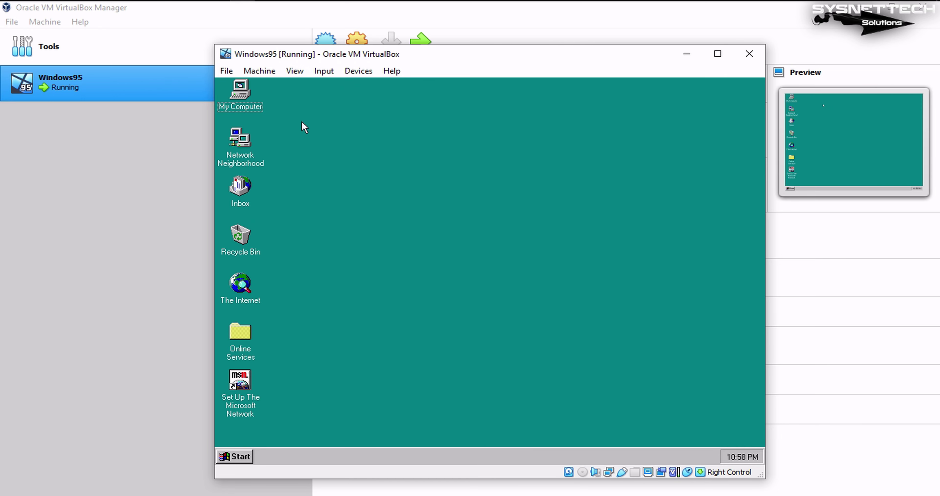
{"action": "left_click", "coordinate": [246, 106]}
{"action": "right_click", "coordinate": [247, 106]}
{"action": "left_click", "coordinate": [283, 202]}
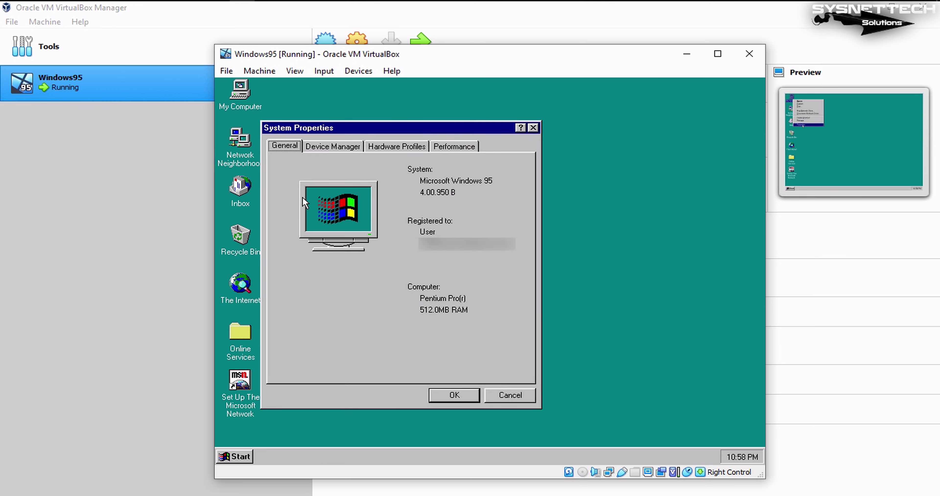
{"action": "left_click", "coordinate": [320, 148]}
{"action": "double_click", "coordinate": [332, 278]}
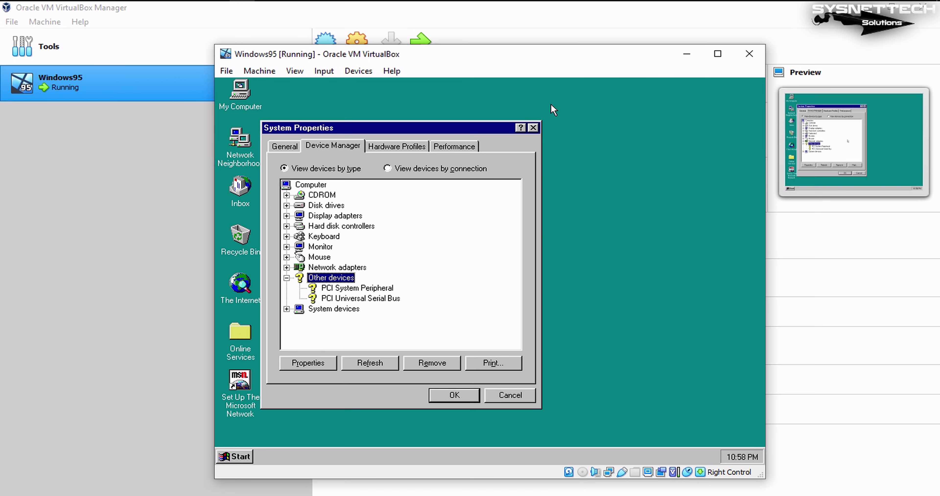
{"action": "left_click", "coordinate": [532, 126]}
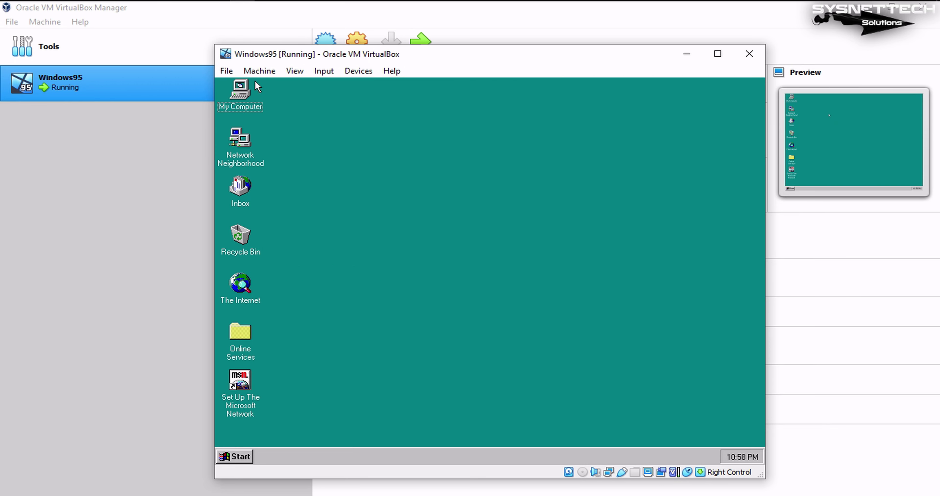
Step: Review the Microsoft NetMeeting events in the Control Panel's Sounds Properties, and close all open windows
{"action": "double_click", "coordinate": [250, 94]}
{"action": "double_click", "coordinate": [355, 179]}
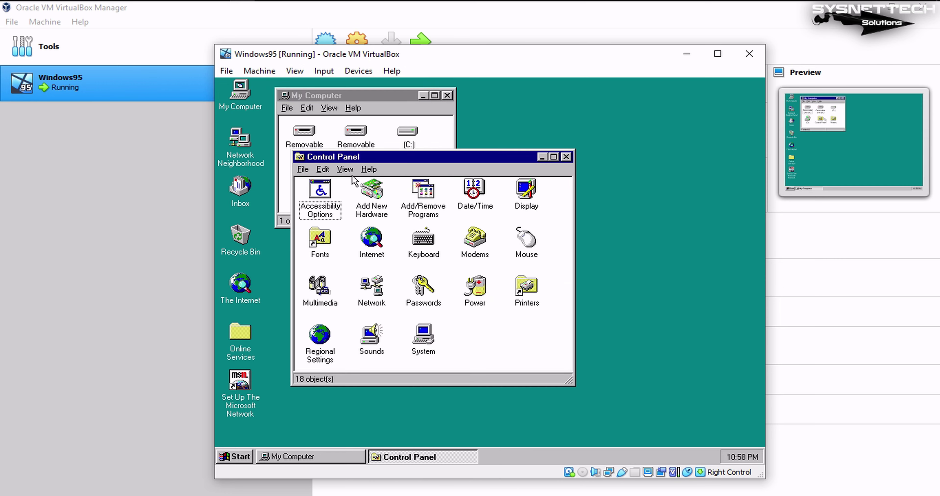
{"action": "double_click", "coordinate": [372, 336]}
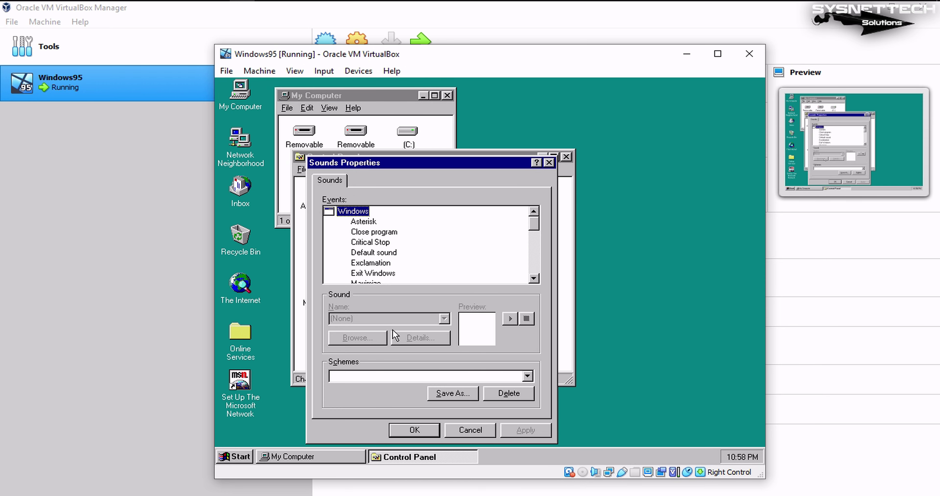
{"action": "left_click_drag", "start_coordinate": [537, 224], "coordinate": [534, 285]}
{"action": "left_click", "coordinate": [383, 245]}
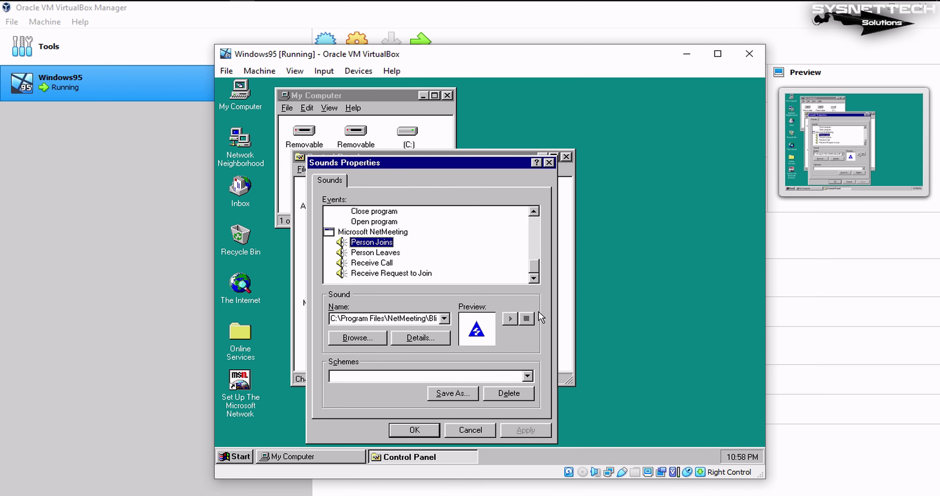
{"action": "left_click", "coordinate": [376, 253]}
{"action": "left_click", "coordinate": [375, 263]}
{"action": "left_click", "coordinate": [375, 274]}
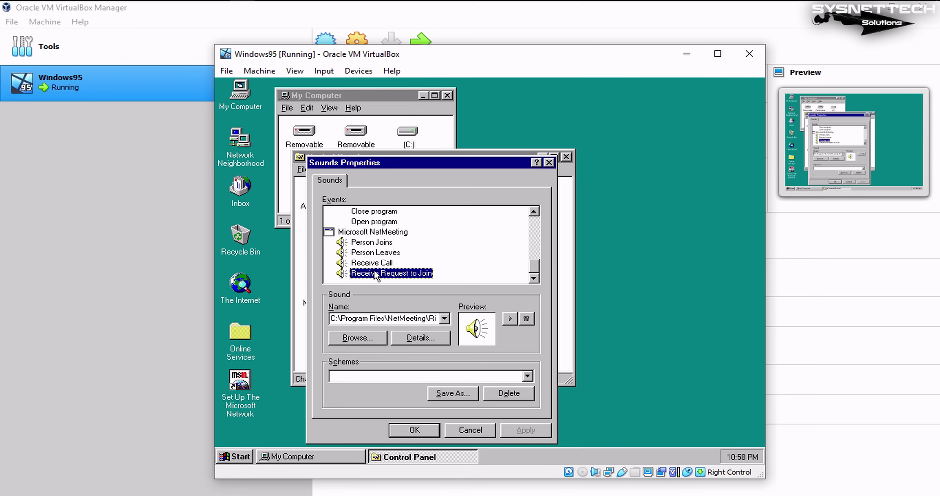
{"action": "left_click", "coordinate": [548, 162]}
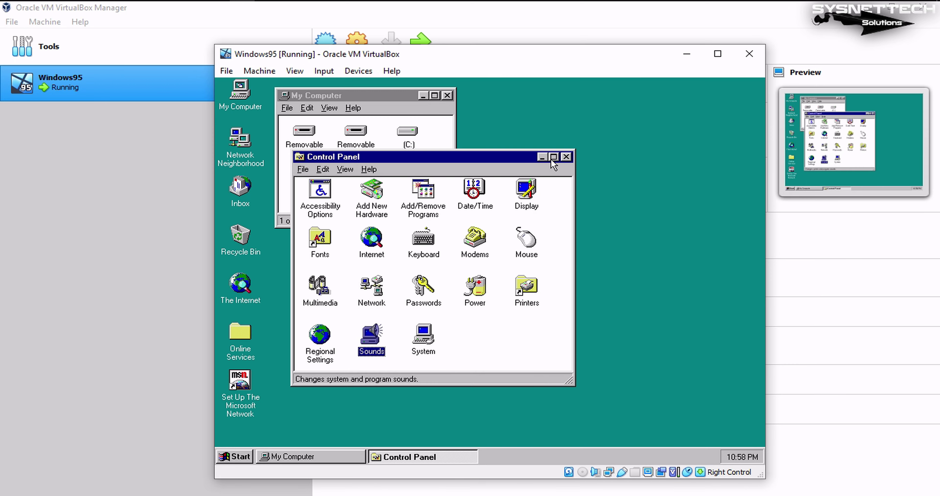
{"action": "left_click", "coordinate": [566, 156]}
{"action": "left_click", "coordinate": [446, 95]}
{"action": "left_click", "coordinate": [602, 314]}
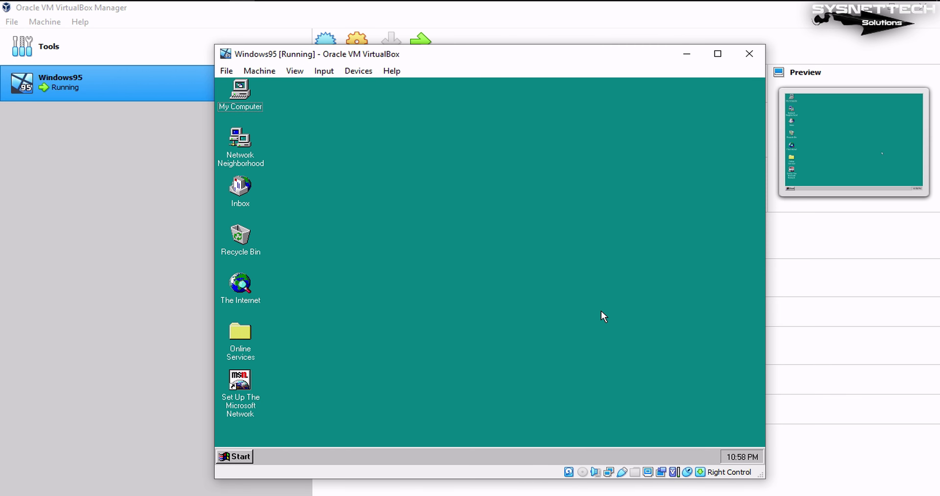
Step: Insert Windows 95 - Sound Blaster PCI128 Driver for Win9x.iso from the Windows 95 - Audio Driver folder into the virtual optical drive
{"action": "key", "text": "Control_R"}
{"action": "left_click", "coordinate": [583, 471]}
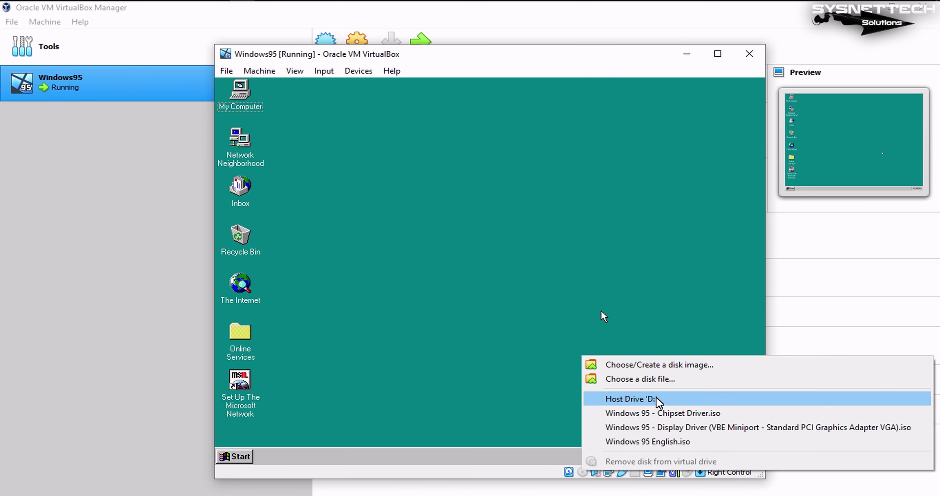
{"action": "left_click", "coordinate": [628, 378]}
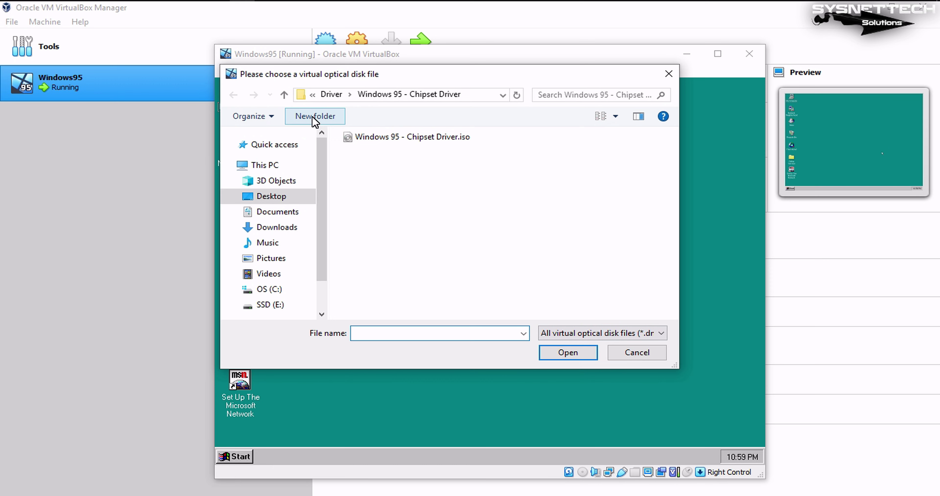
{"action": "left_click", "coordinate": [284, 95]}
{"action": "double_click", "coordinate": [441, 141]}
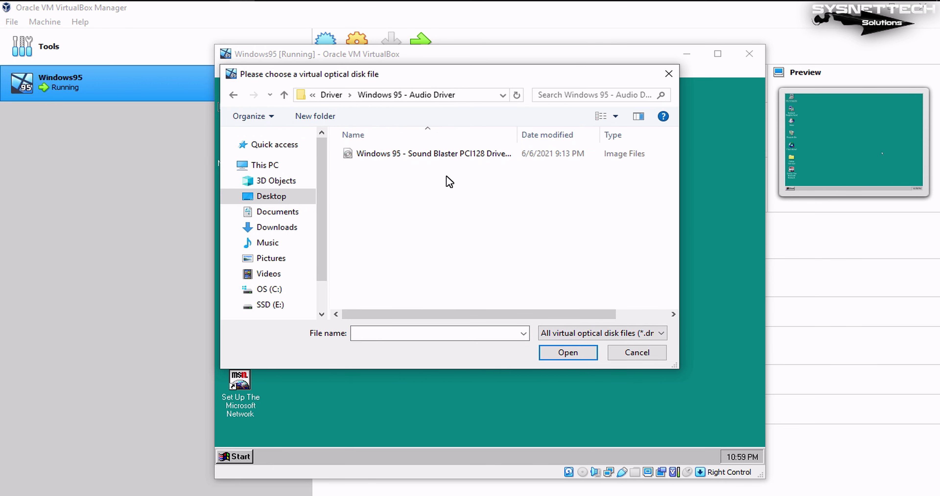
{"action": "right_click", "coordinate": [441, 179]}
{"action": "left_click", "coordinate": [596, 247]}
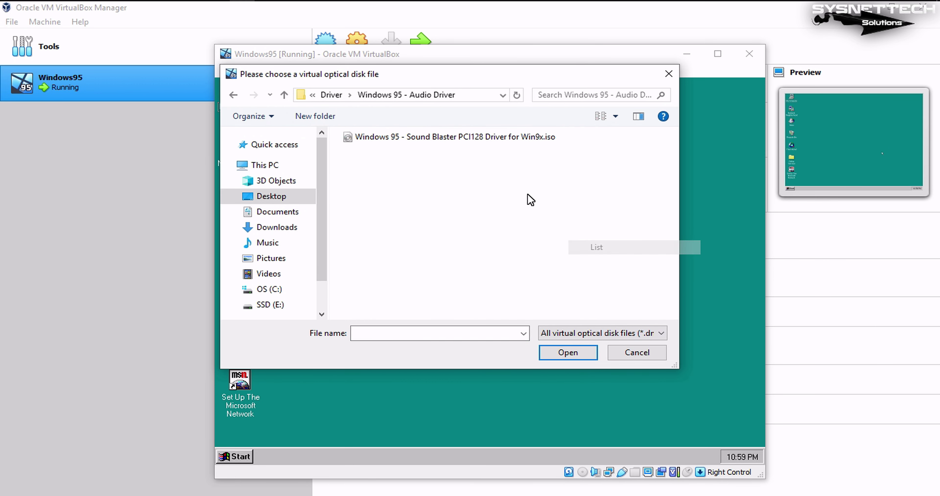
{"action": "left_click", "coordinate": [486, 138]}
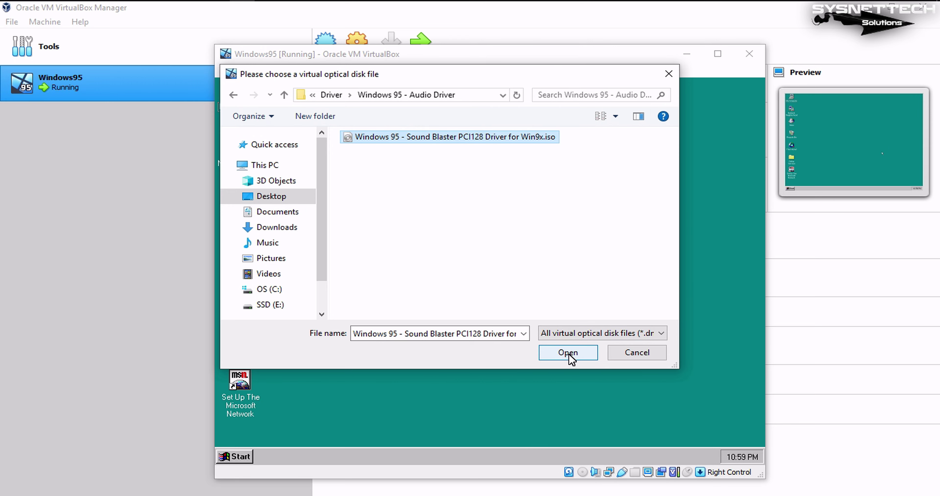
{"action": "left_click", "coordinate": [568, 353]}
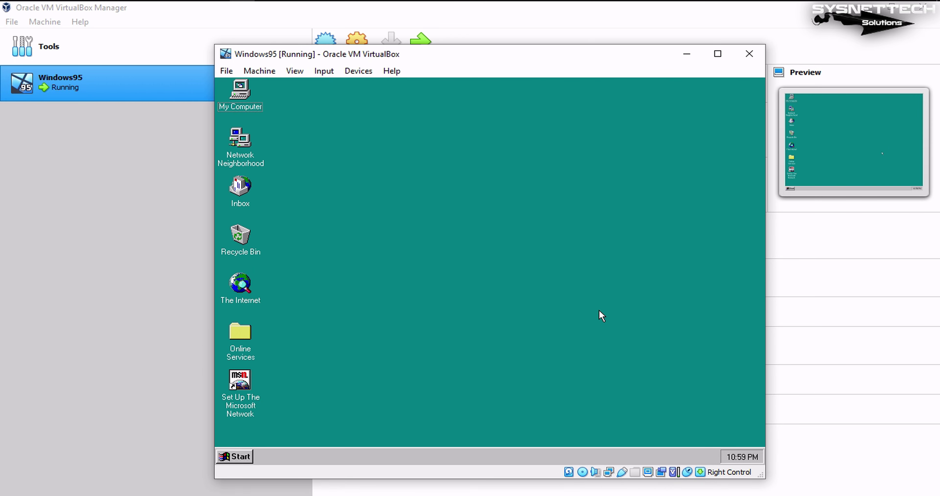
Step: Run the Sound Blaster PCI128 Driver for Win9x from drive D:, dismiss its information message, and close the open folder windows
{"action": "double_click", "coordinate": [233, 94]}
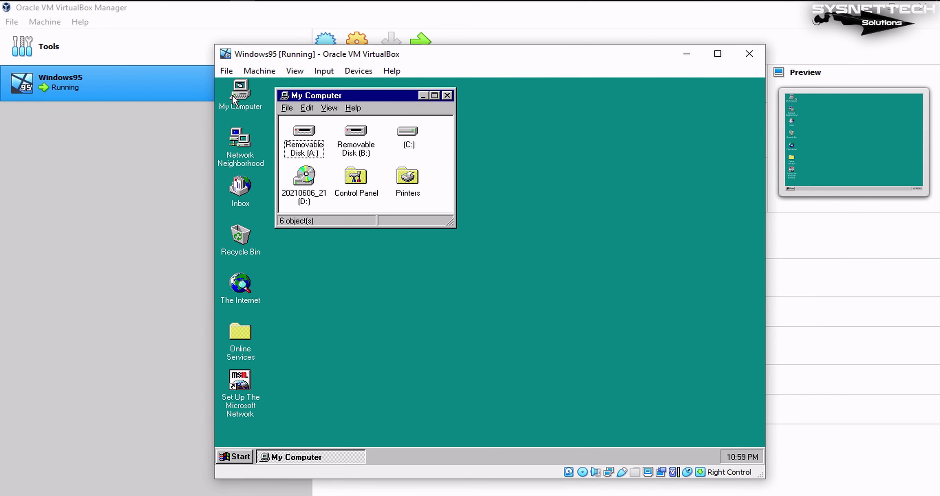
{"action": "double_click", "coordinate": [305, 177]}
{"action": "left_click_drag", "start_coordinate": [275, 102], "coordinate": [512, 100]}
{"action": "double_click", "coordinate": [500, 132]}
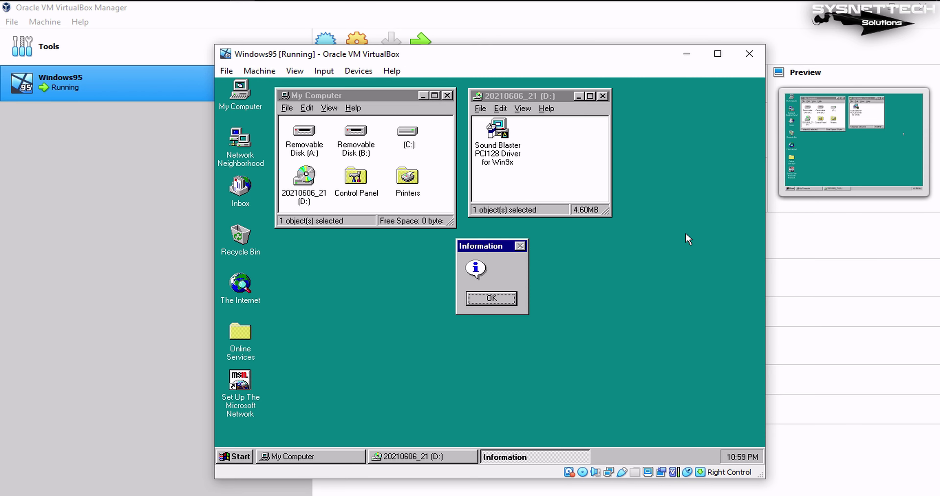
{"action": "left_click", "coordinate": [488, 298]}
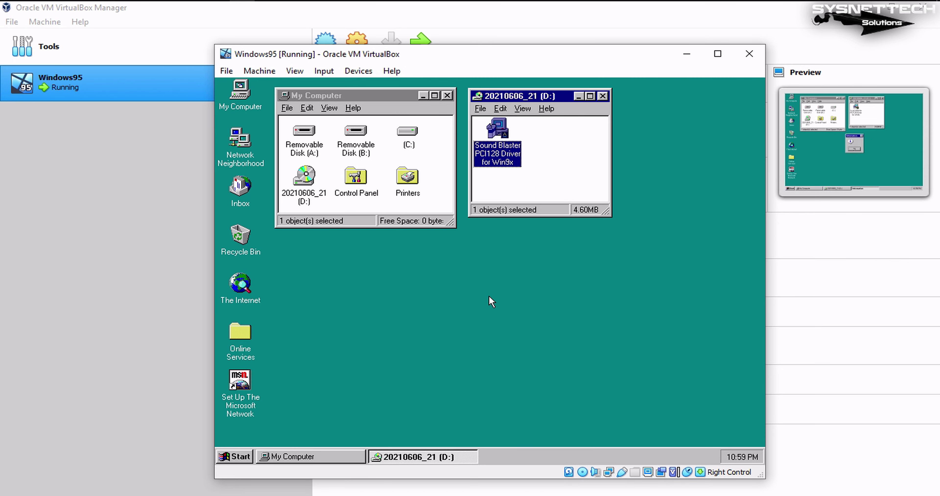
{"action": "left_click", "coordinate": [602, 96]}
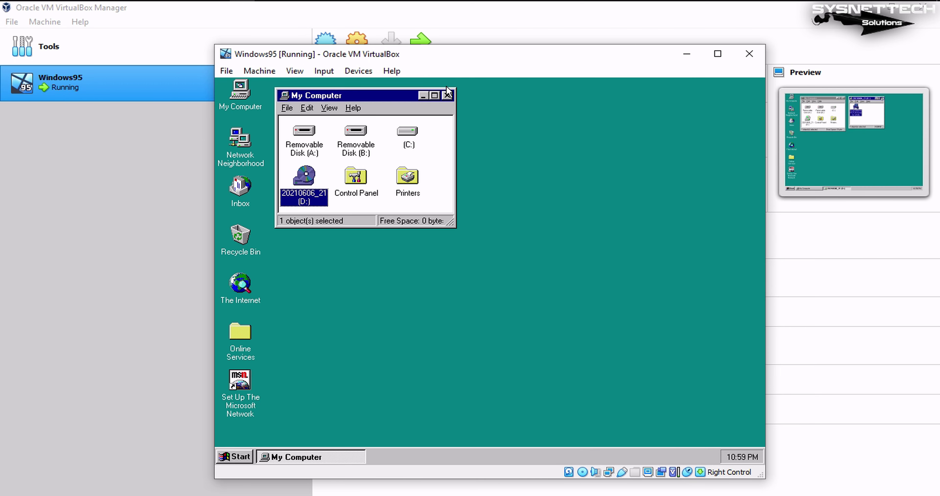
{"action": "left_click", "coordinate": [447, 95]}
Step: Start the Add New Hardware Wizard from the Control Panel and close the My Computer and Control Panel windows
{"action": "double_click", "coordinate": [244, 103]}
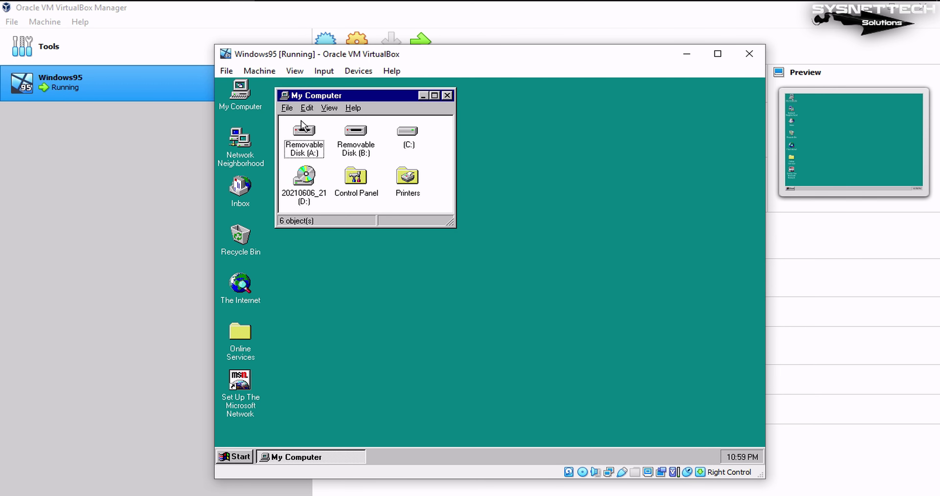
{"action": "double_click", "coordinate": [358, 184]}
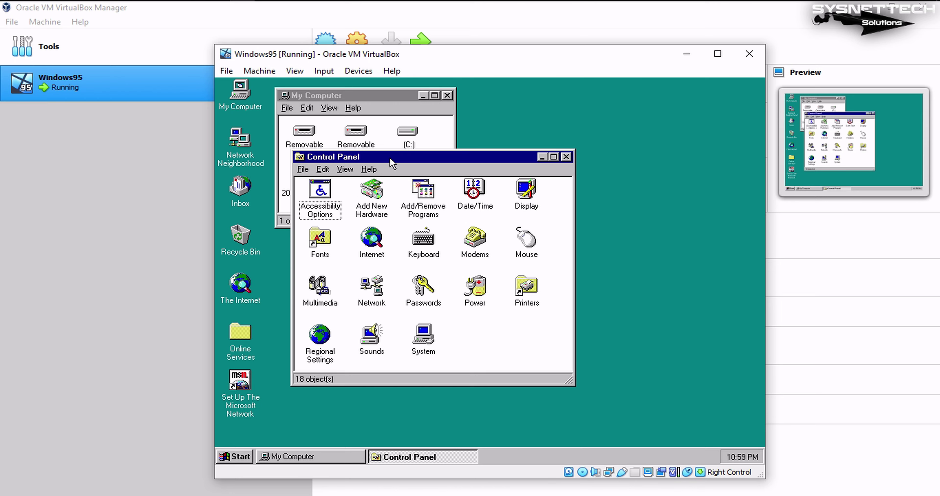
{"action": "left_click_drag", "start_coordinate": [394, 160], "coordinate": [575, 103]}
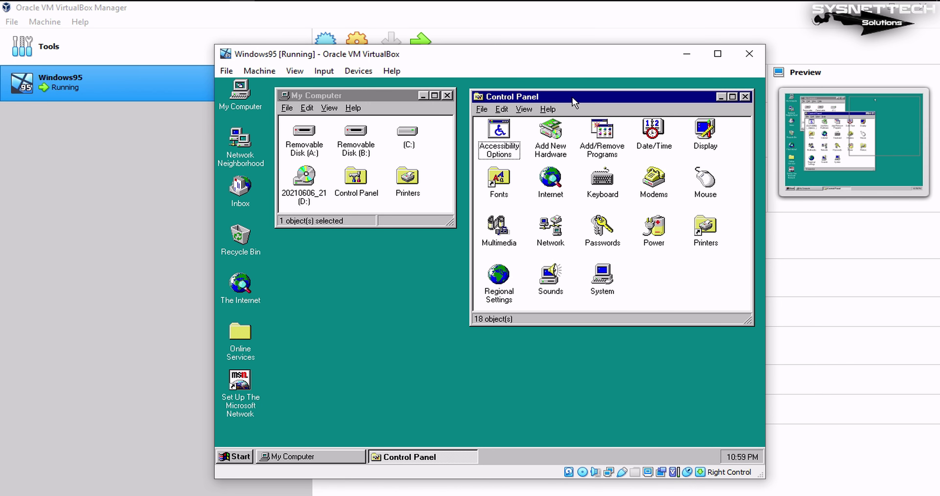
{"action": "double_click", "coordinate": [553, 149]}
{"action": "left_click_drag", "start_coordinate": [516, 145], "coordinate": [487, 114]}
{"action": "left_click", "coordinate": [446, 96]}
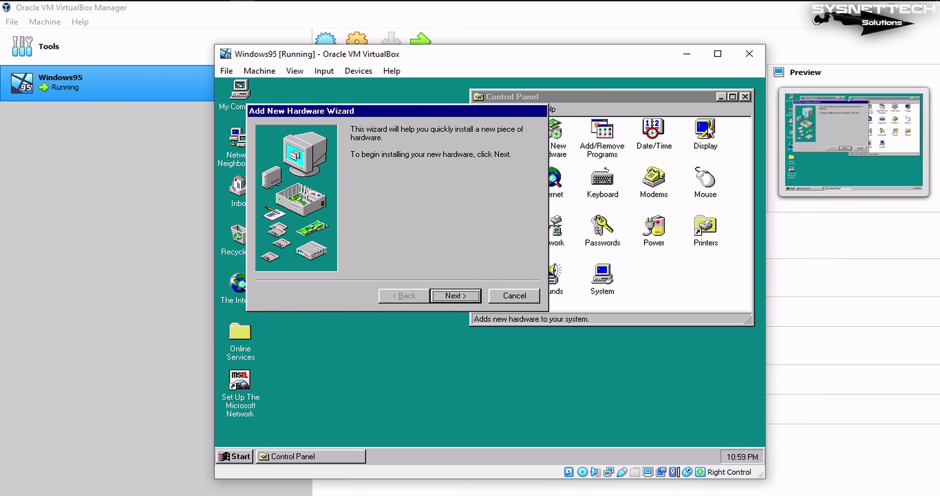
{"action": "left_click", "coordinate": [745, 97]}
{"action": "left_click_drag", "start_coordinate": [381, 111], "coordinate": [422, 96]}
Step: Decline the automatic hardware search in the wizard and choose Sound, video and game controllers as the hardware type
{"action": "left_click", "coordinate": [513, 286]}
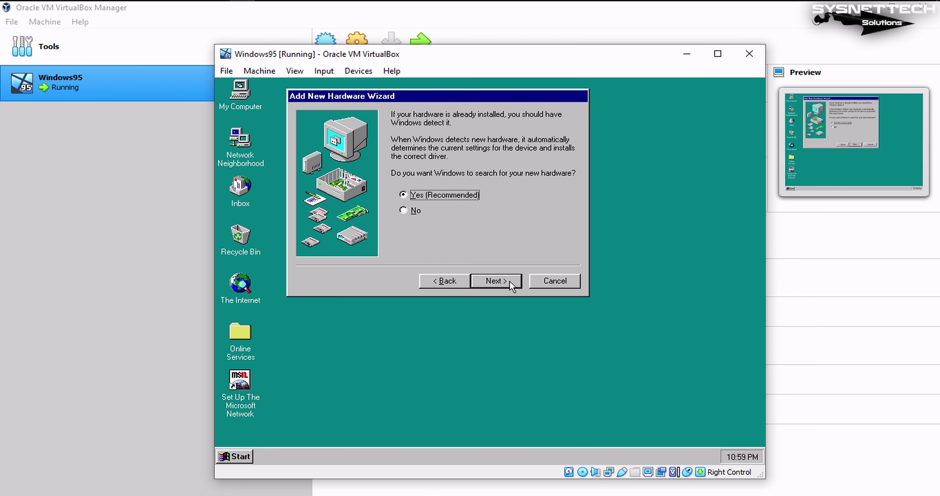
{"action": "left_click", "coordinate": [414, 210]}
{"action": "left_click", "coordinate": [506, 283]}
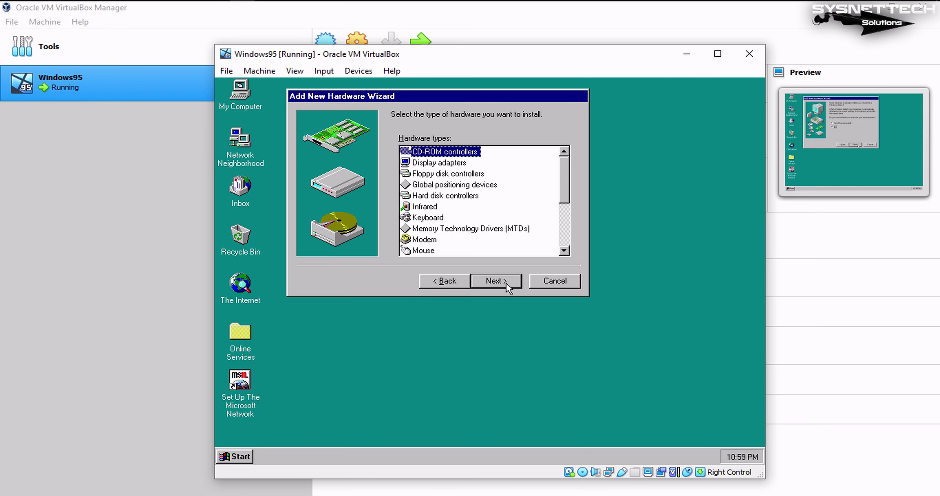
{"action": "left_click_drag", "start_coordinate": [565, 181], "coordinate": [565, 255]}
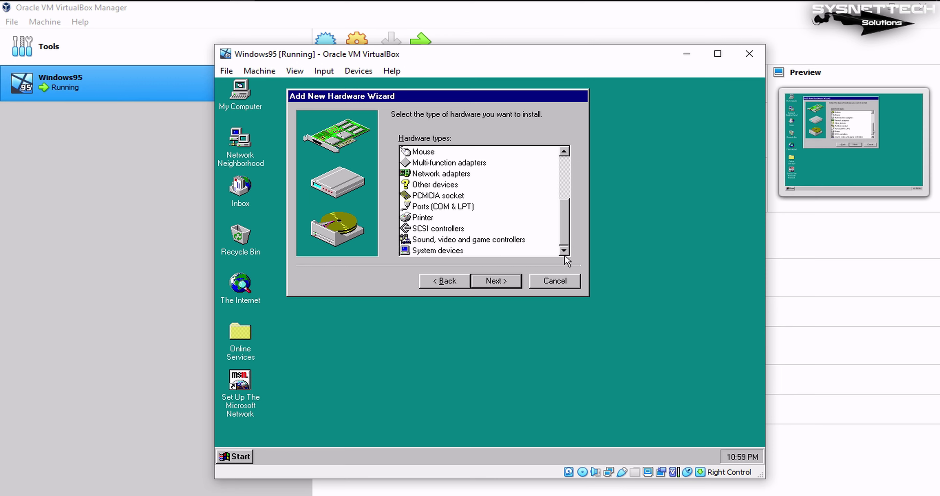
{"action": "left_click", "coordinate": [478, 242]}
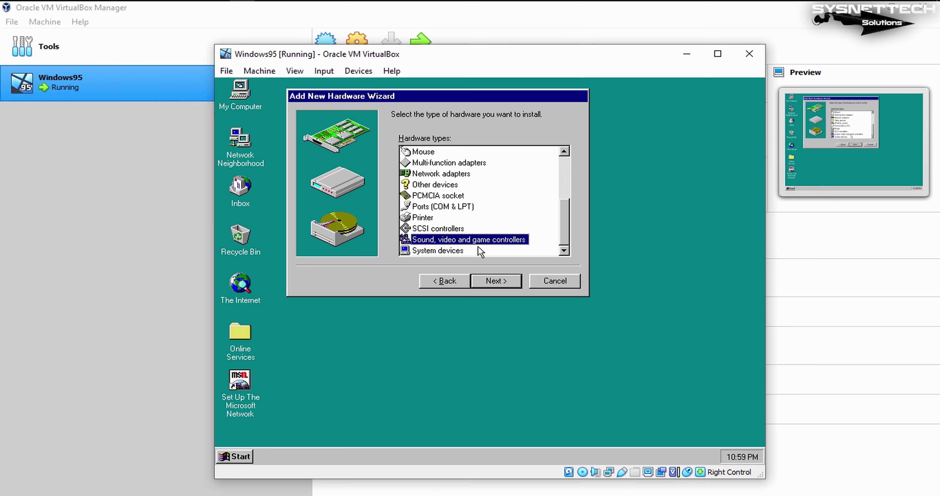
{"action": "left_click", "coordinate": [496, 281]}
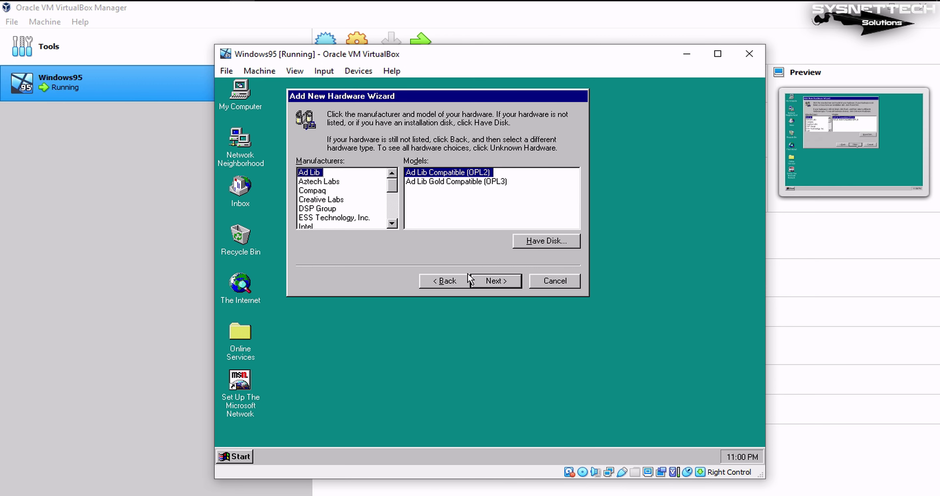
Step: Install the Creative Labs Sound Blaster 16 or AWE-32 driver with its factory default settings and finish the wizard
{"action": "left_click", "coordinate": [326, 202]}
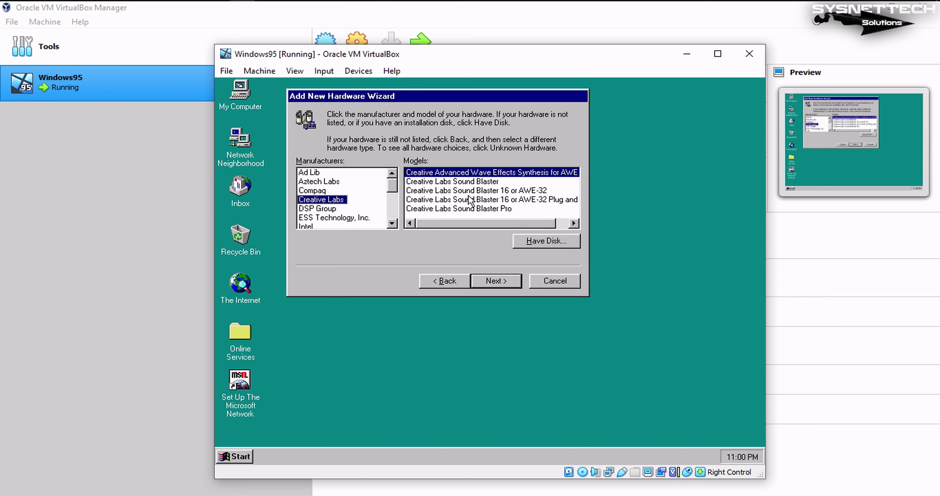
{"action": "left_click", "coordinate": [473, 191]}
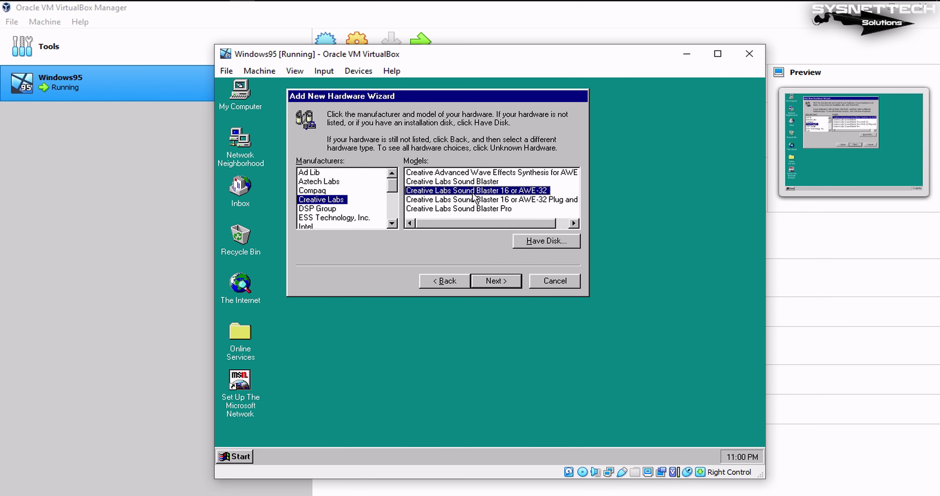
{"action": "left_click", "coordinate": [506, 284]}
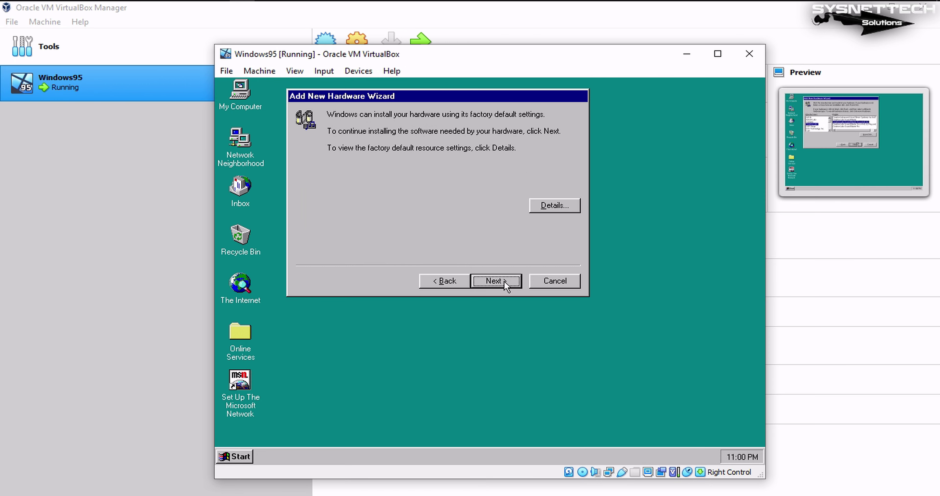
{"action": "left_click", "coordinate": [505, 282]}
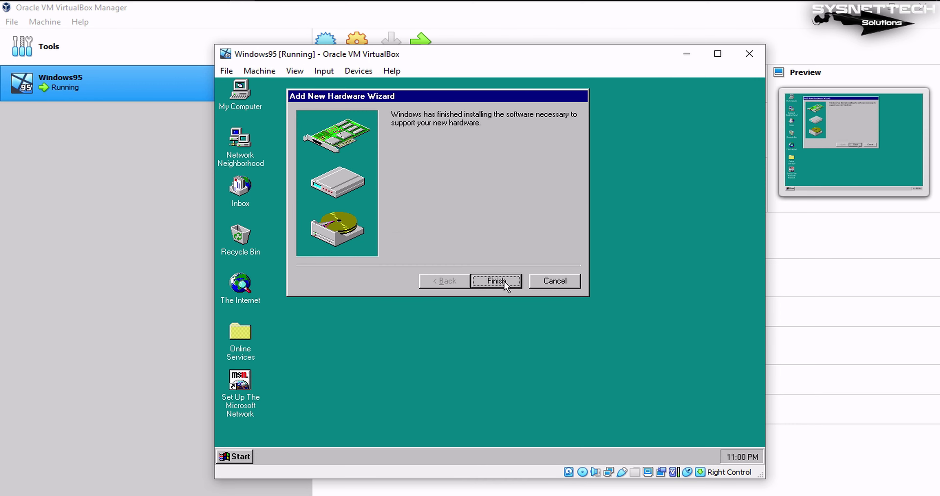
{"action": "left_click", "coordinate": [505, 283]}
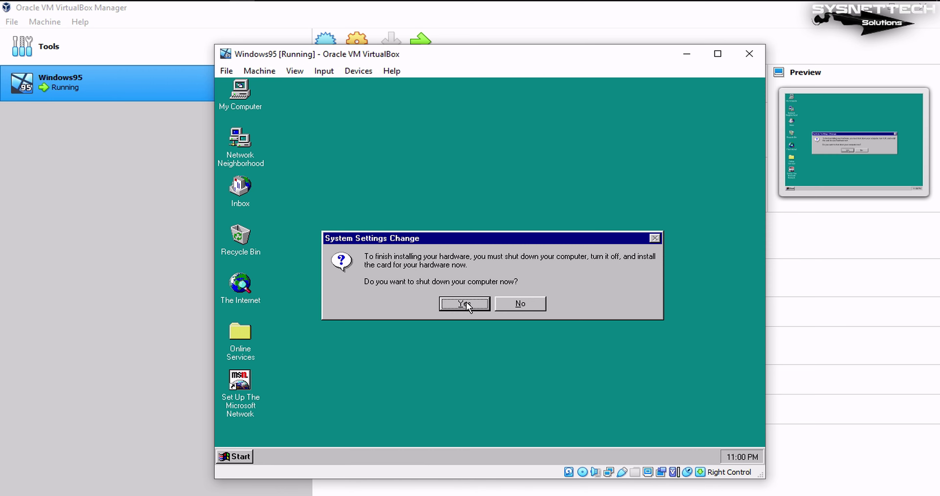
Step: Remove the Sound Blaster driver ISO from the virtual optical drive and agree to shut down the computer
{"action": "left_click", "coordinate": [583, 473]}
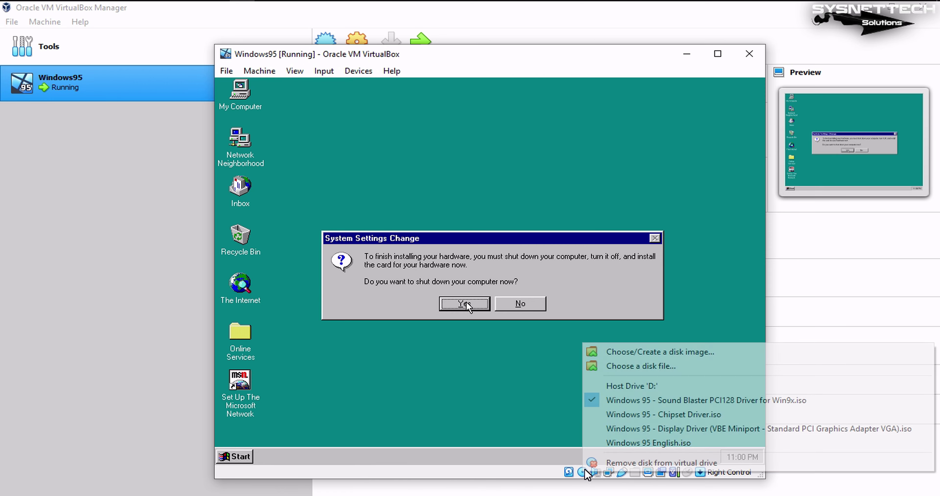
{"action": "left_click", "coordinate": [642, 415]}
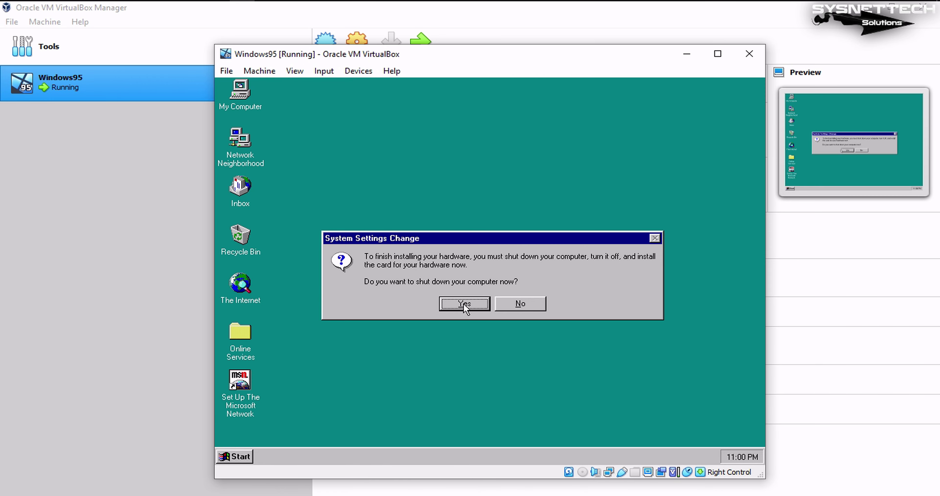
{"action": "left_click", "coordinate": [463, 303]}
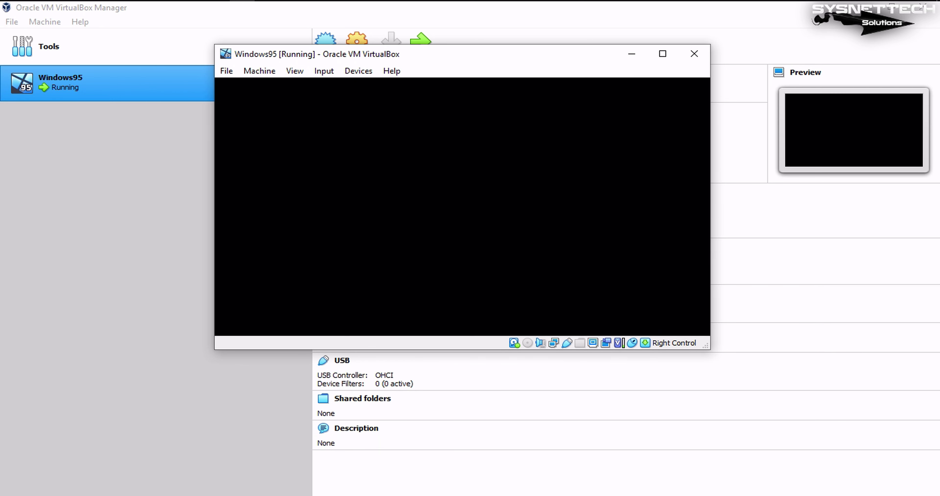
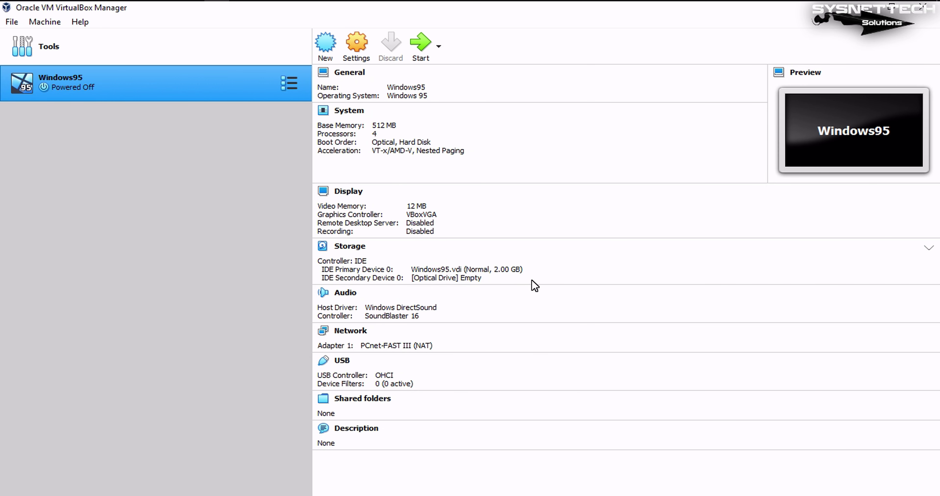
Step: Start the Windows95 virtual machine again and log on to Microsoft Networking with a blank password
{"action": "left_click", "coordinate": [422, 58]}
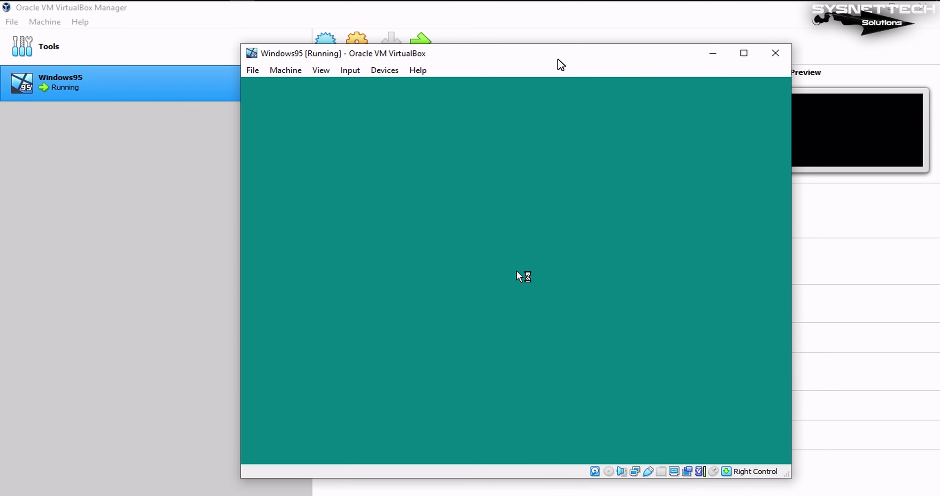
{"action": "left_click_drag", "start_coordinate": [557, 59], "coordinate": [520, 52]}
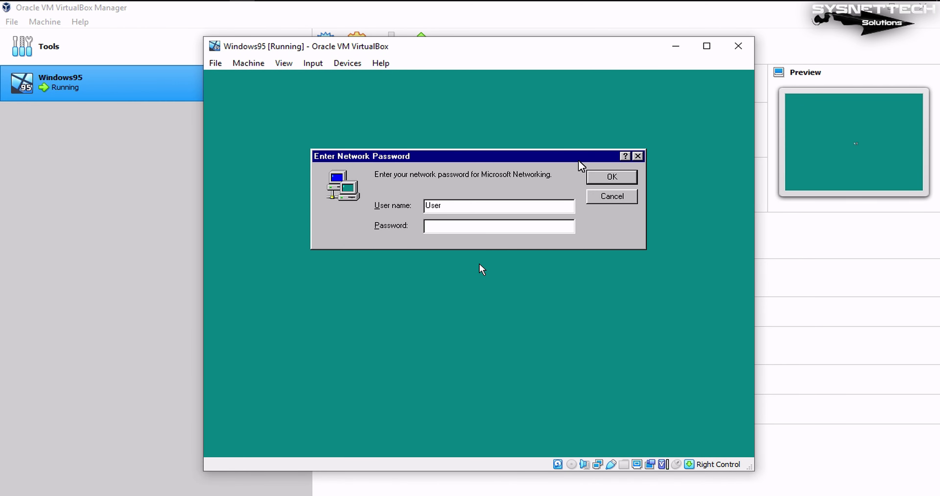
{"action": "left_click", "coordinate": [609, 179]}
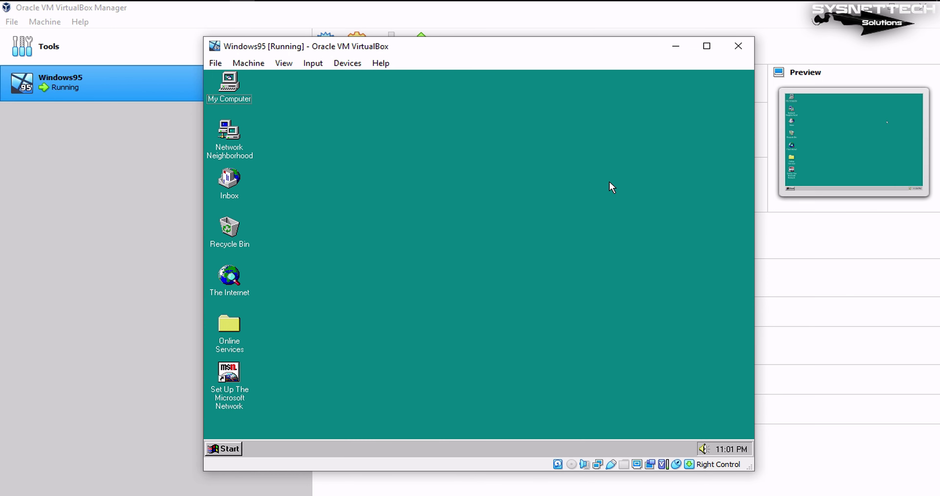
Step: Examine the Volume Control mixer and the Audio Properties playback and recording devices, and close both windows without changes
{"action": "double_click", "coordinate": [704, 451]}
{"action": "right_click", "coordinate": [702, 450]}
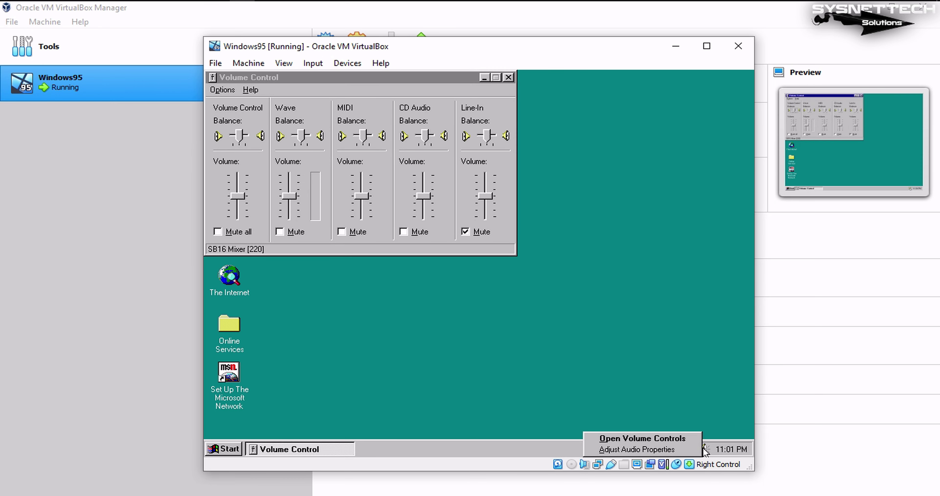
{"action": "left_click", "coordinate": [636, 449]}
{"action": "right_click", "coordinate": [704, 451]}
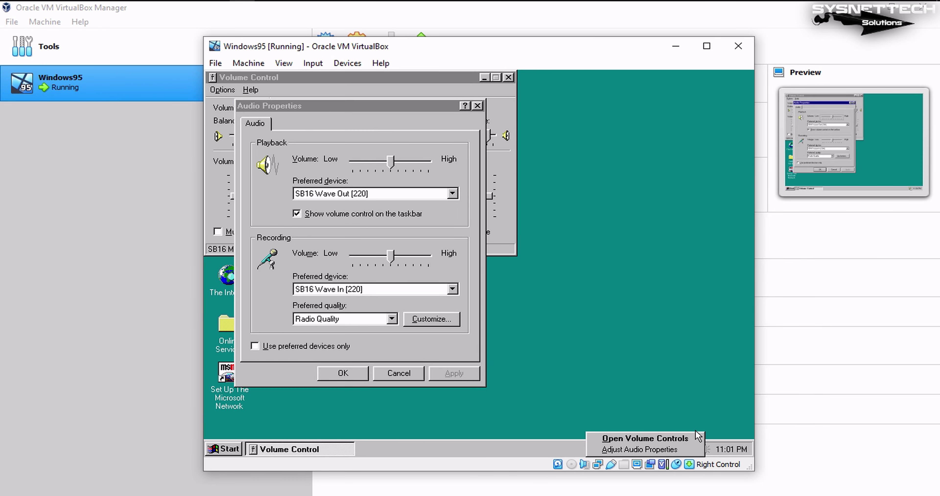
{"action": "left_click", "coordinate": [642, 437]}
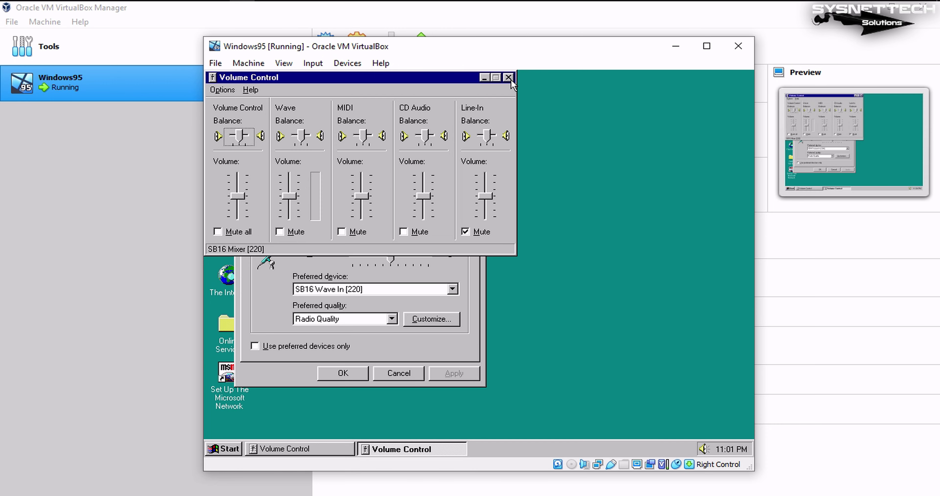
{"action": "left_click_drag", "start_coordinate": [390, 82], "coordinate": [623, 100]}
{"action": "left_click_drag", "start_coordinate": [339, 116], "coordinate": [316, 102]}
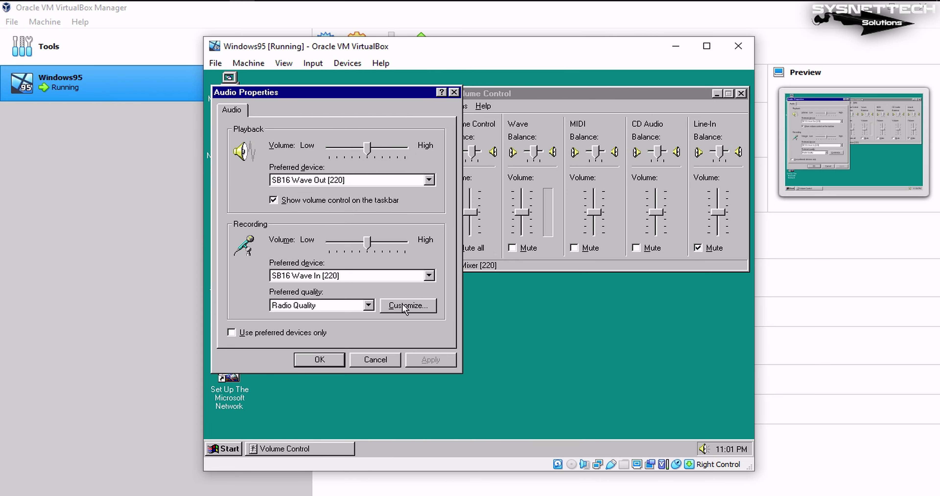
{"action": "left_click", "coordinate": [378, 360]}
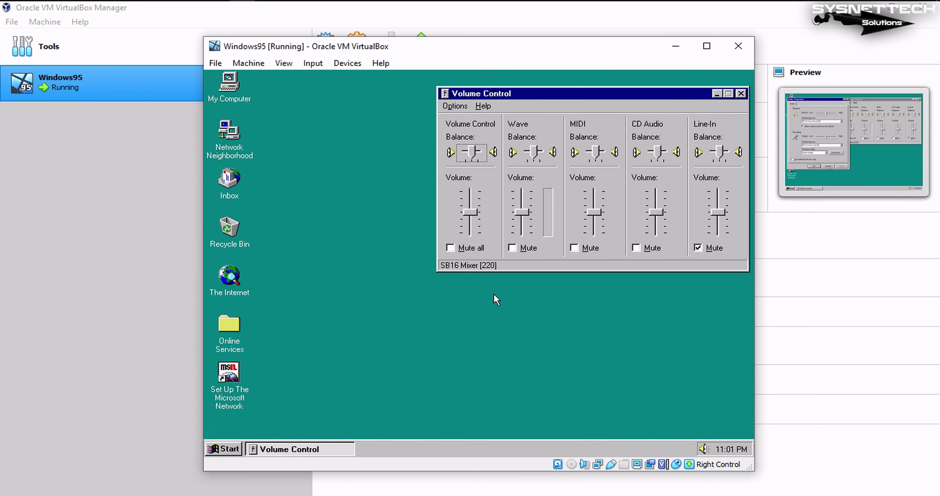
{"action": "left_click", "coordinate": [741, 94]}
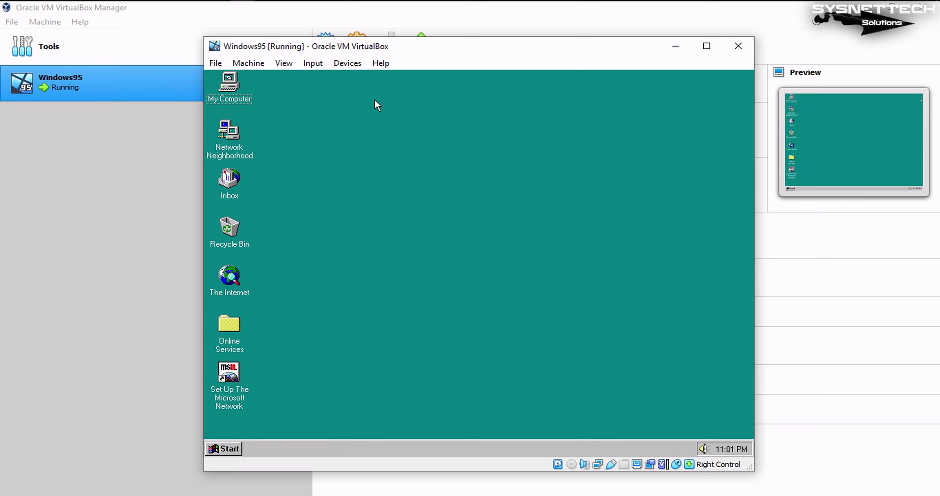
Step: Open the Sounds properties from the Control Panel and browse the event list to the Microsoft NetMeeting entries
{"action": "double_click", "coordinate": [243, 98]}
{"action": "double_click", "coordinate": [344, 168]}
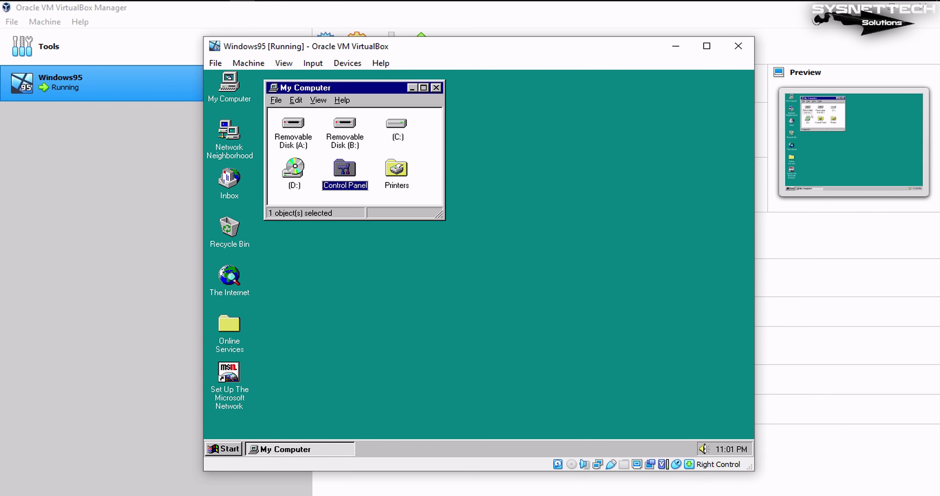
{"action": "double_click", "coordinate": [536, 270]}
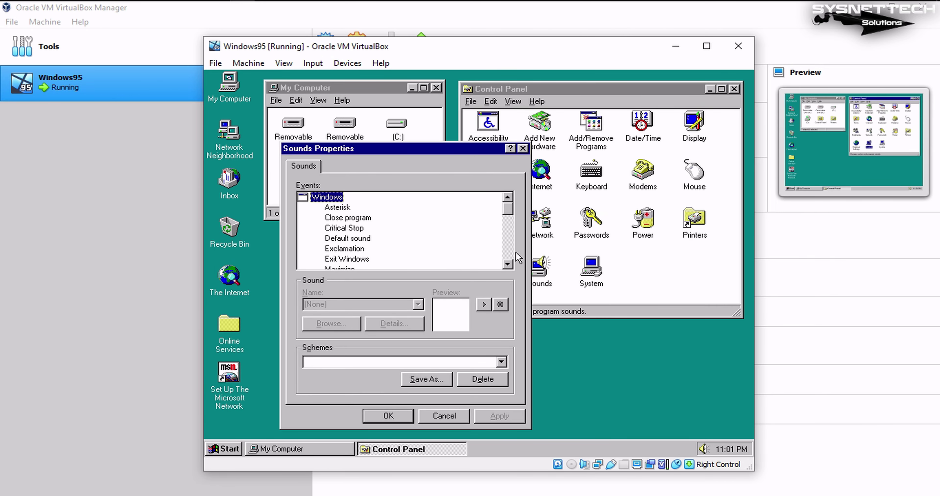
{"action": "left_click_drag", "start_coordinate": [508, 209], "coordinate": [508, 252]}
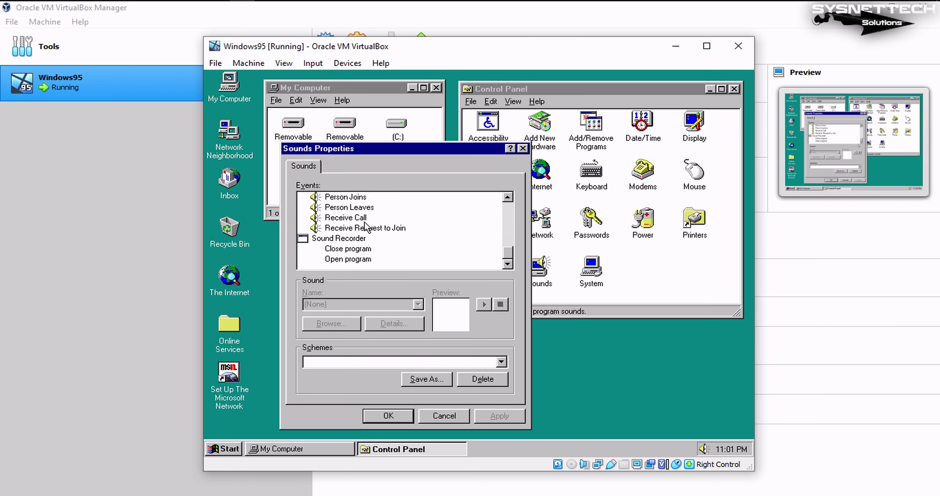
{"action": "double_click", "coordinate": [507, 197]}
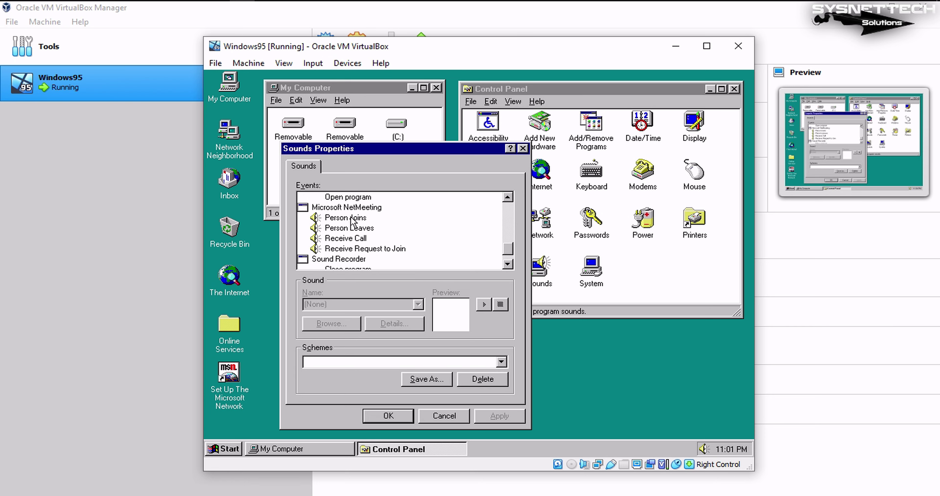
Step: Preview the NetMeeting sounds for Person Joins, Person Leaves, Receive Call and Receive Request to Join
{"action": "left_click", "coordinate": [365, 218]}
{"action": "left_click", "coordinate": [484, 304]}
{"action": "left_click", "coordinate": [350, 228]}
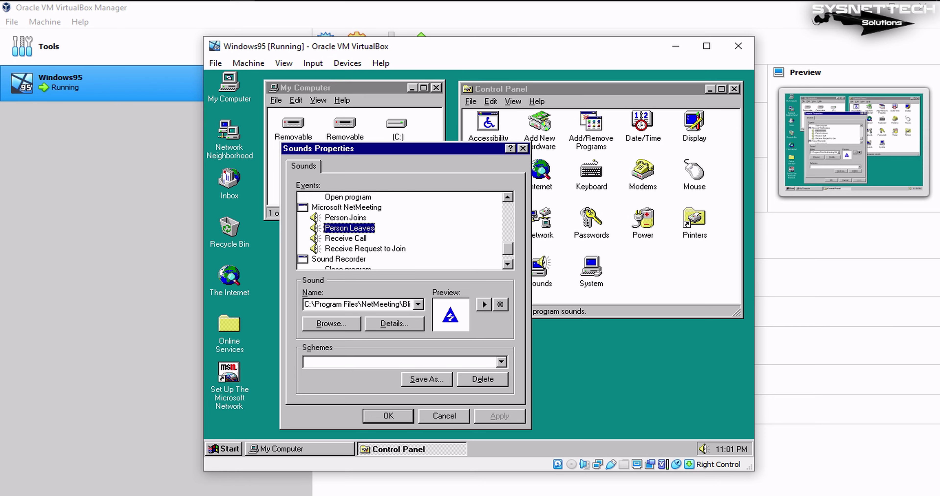
{"action": "left_click", "coordinate": [484, 306]}
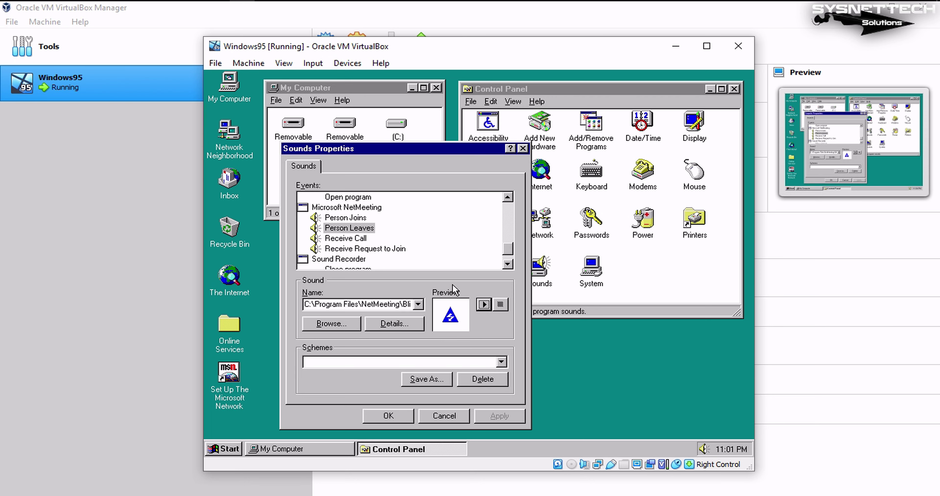
{"action": "left_click", "coordinate": [369, 239]}
{"action": "left_click", "coordinate": [484, 305]}
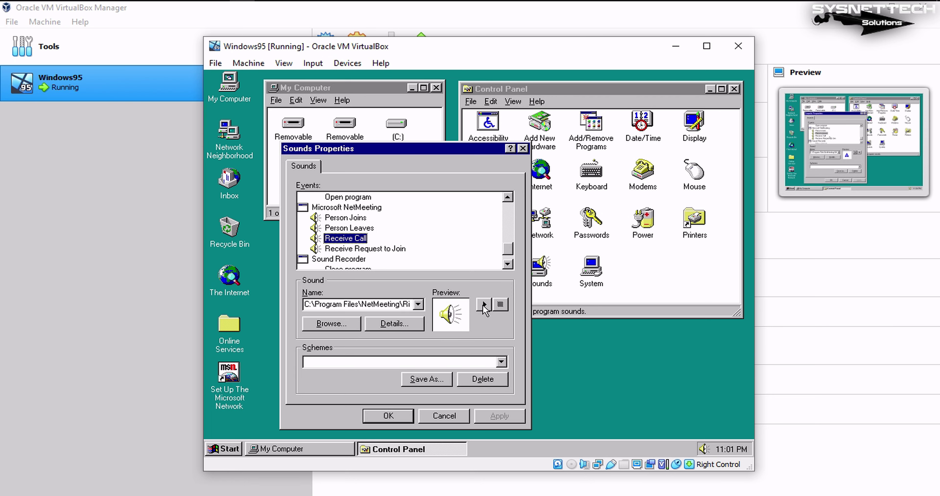
{"action": "left_click", "coordinate": [362, 248]}
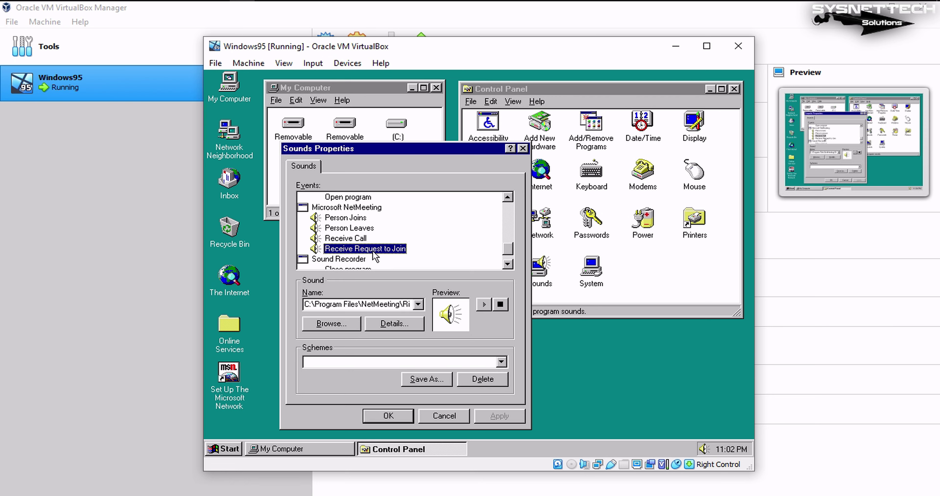
{"action": "left_click", "coordinate": [489, 306]}
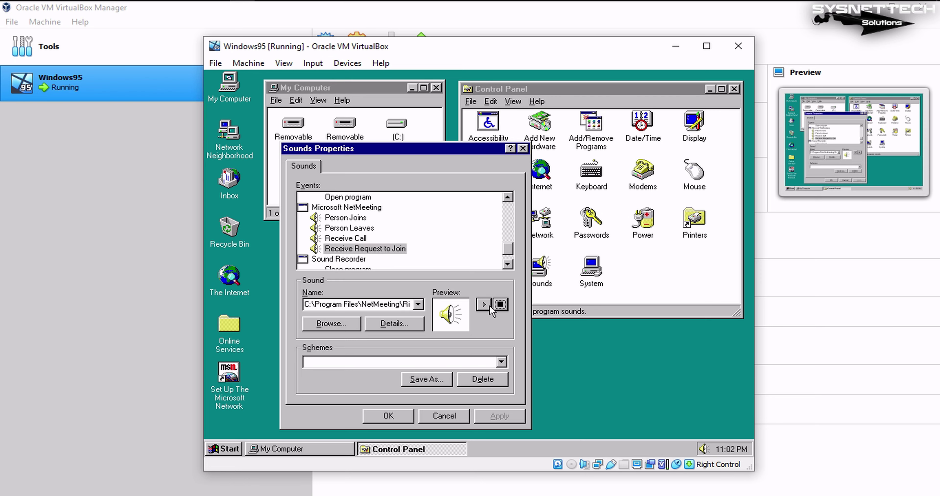
Step: Preview the Start Windows event's sound and close Sounds Properties, My Computer and Control Panel without changes
{"action": "scroll", "coordinate": [514, 250], "scroll_direction": "up", "scroll_amount": 1}
{"action": "scroll", "coordinate": [515, 251], "scroll_direction": "up", "scroll_amount": 2}
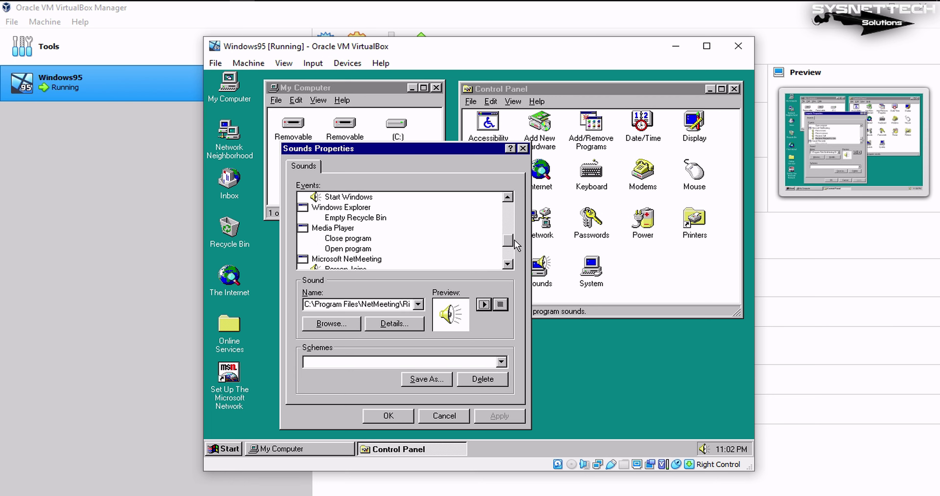
{"action": "left_click", "coordinate": [369, 217]}
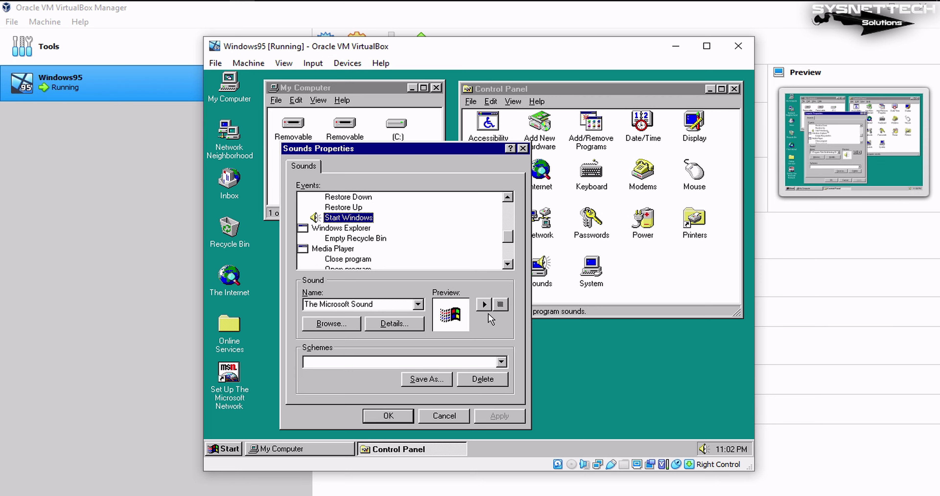
{"action": "left_click", "coordinate": [485, 305]}
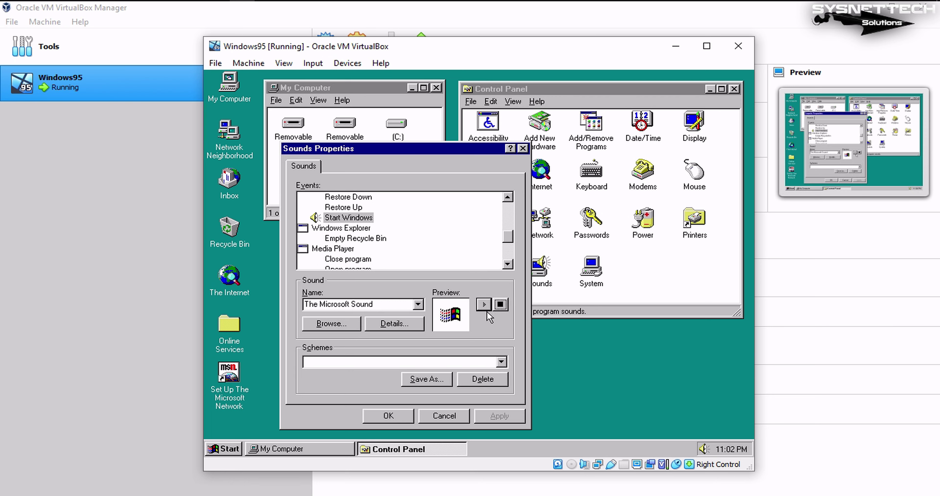
{"action": "left_click", "coordinate": [456, 416]}
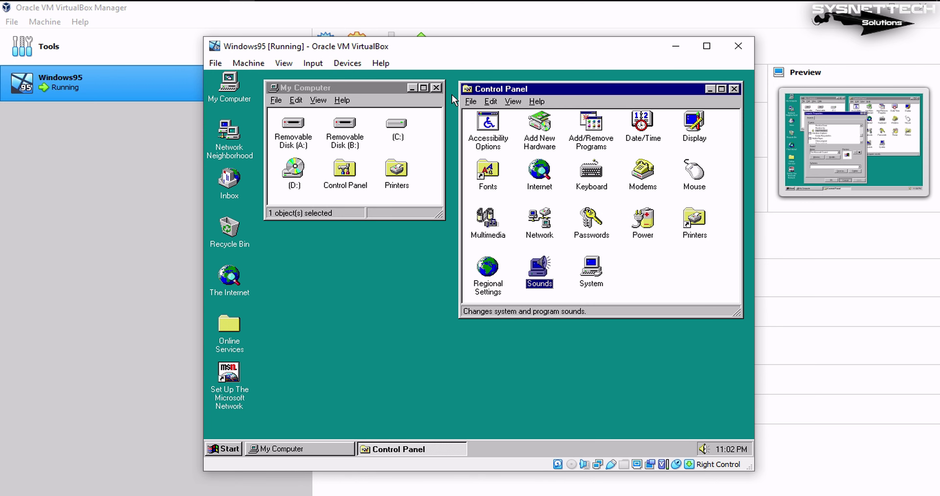
{"action": "left_click", "coordinate": [436, 87]}
{"action": "double_click", "coordinate": [468, 89]}
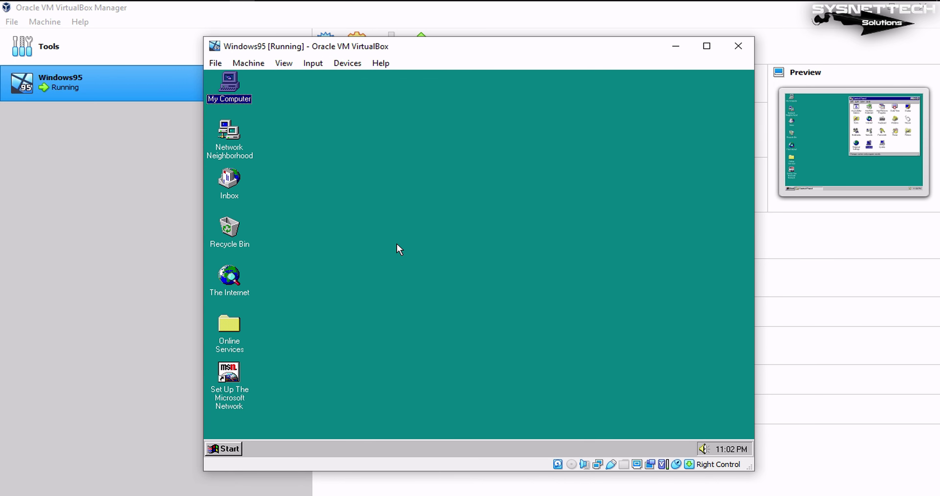
Step: Inspect the Other devices and Sound, video and game controllers categories in the Device Manager of My Computer's properties
{"action": "right_click", "coordinate": [241, 100]}
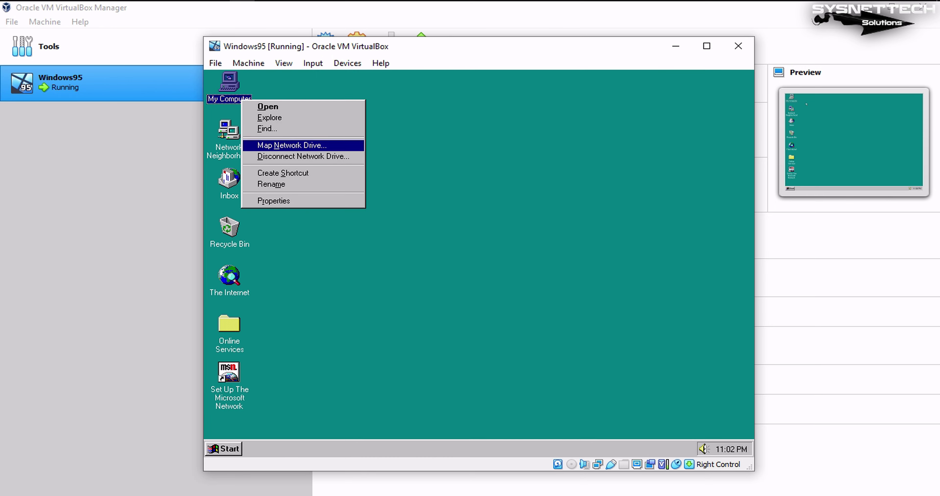
{"action": "left_click", "coordinate": [291, 201]}
{"action": "left_click", "coordinate": [382, 173]}
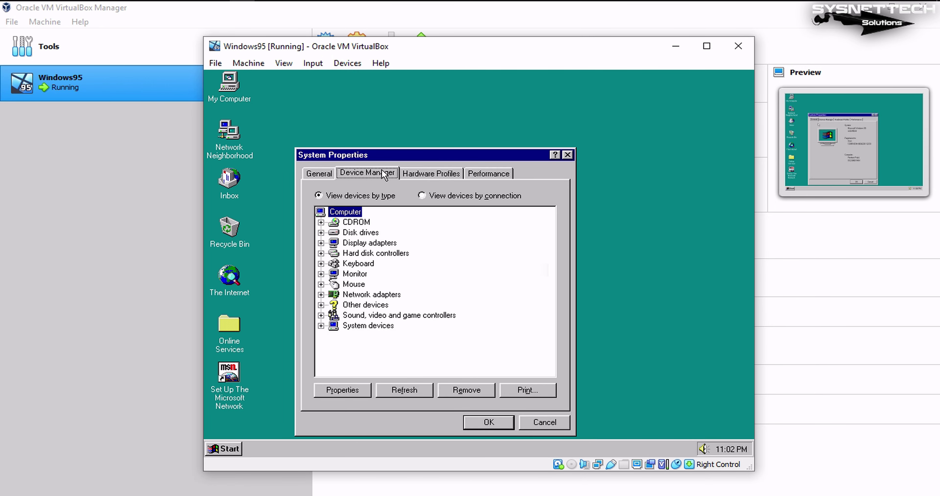
{"action": "left_click_drag", "start_coordinate": [396, 159], "coordinate": [392, 95]}
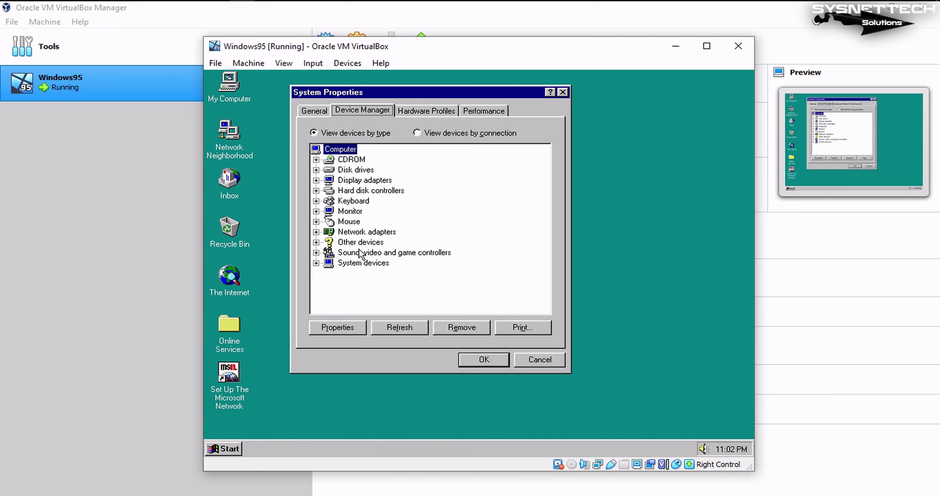
{"action": "double_click", "coordinate": [365, 243]}
{"action": "double_click", "coordinate": [405, 277]}
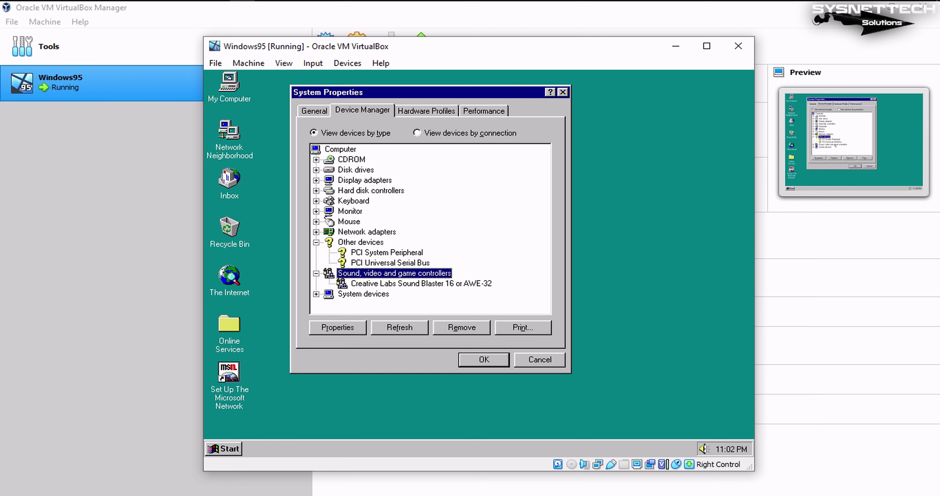
{"action": "left_click", "coordinate": [427, 285]}
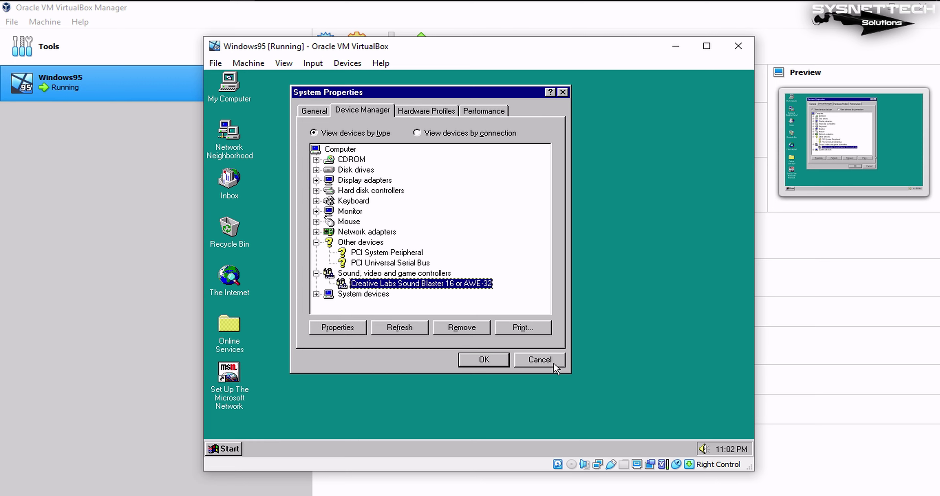
{"action": "left_click", "coordinate": [400, 263]}
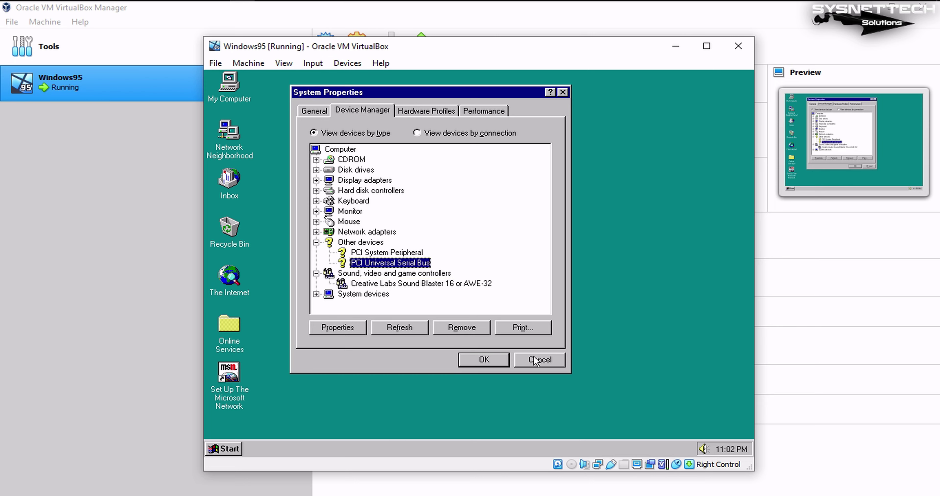
Step: Mount Windows 95 - USB Driver.iso from the Windows 95 - USB Driver folder in the virtual machine's optical drive
{"action": "left_click", "coordinate": [571, 464]}
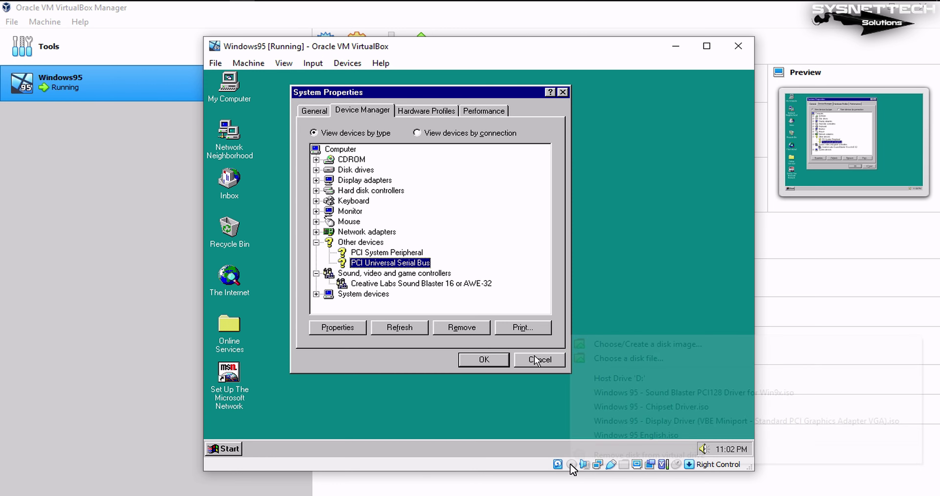
{"action": "left_click", "coordinate": [627, 358]}
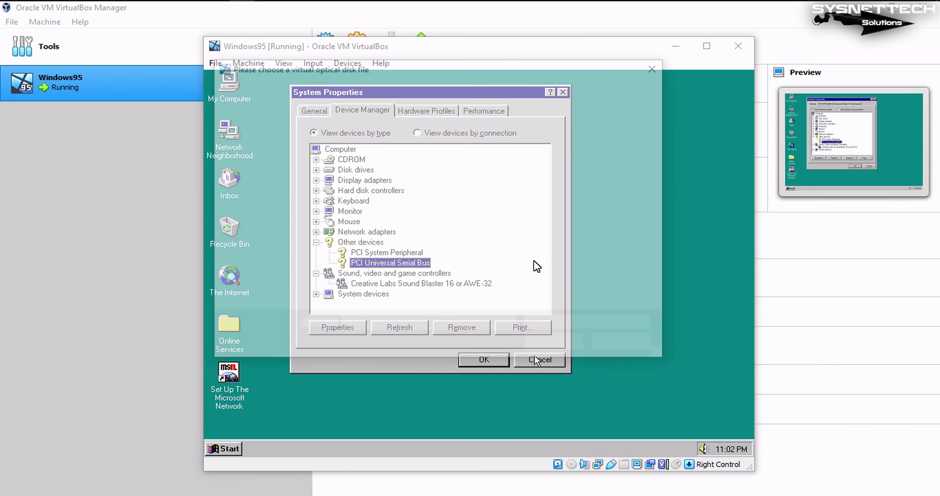
{"action": "left_click", "coordinate": [273, 87]}
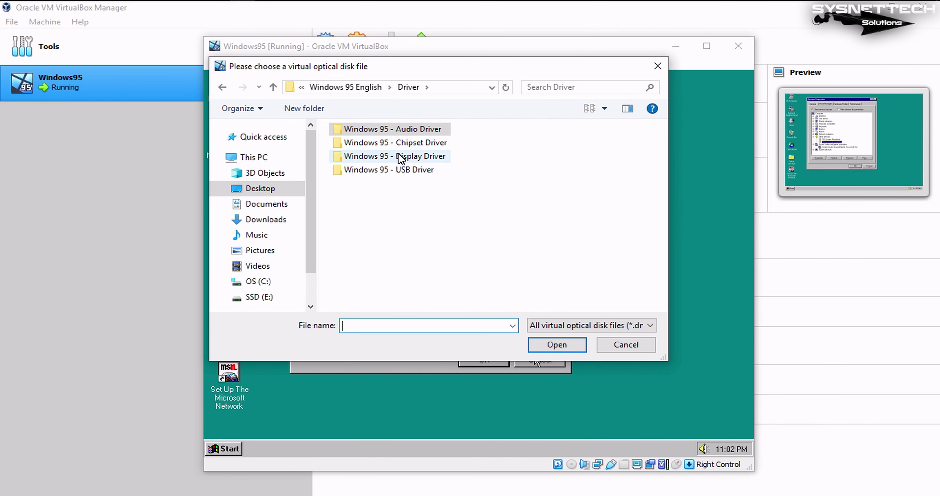
{"action": "double_click", "coordinate": [410, 169]}
{"action": "right_click", "coordinate": [422, 176]}
{"action": "mouse_move", "coordinate": [474, 187]}
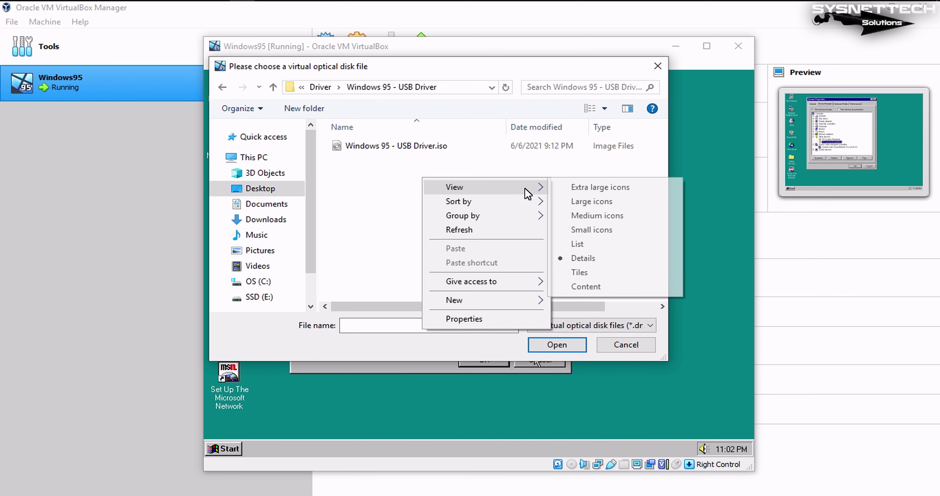
{"action": "left_click", "coordinate": [565, 235]}
{"action": "left_click", "coordinate": [431, 130]}
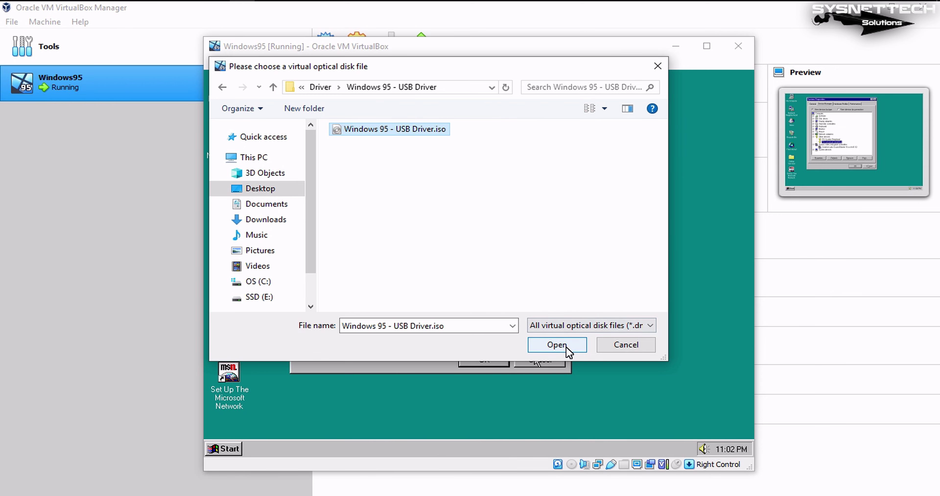
{"action": "left_click", "coordinate": [557, 345]}
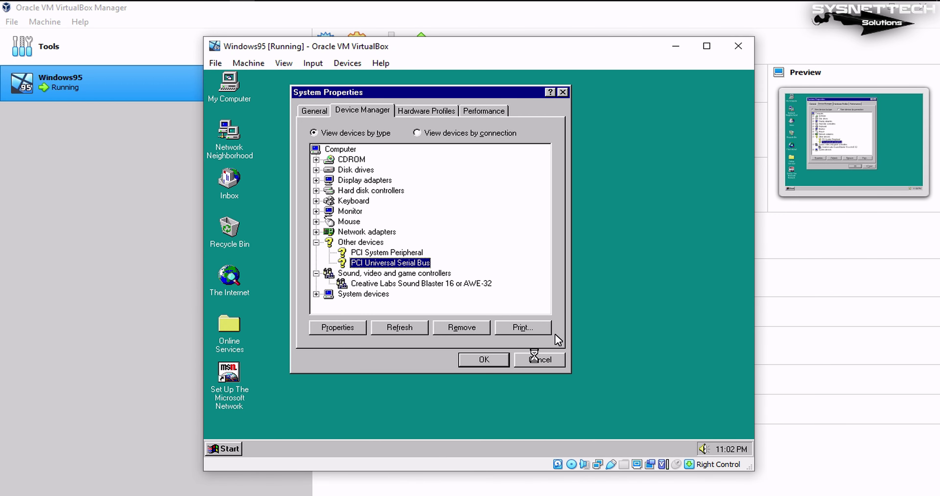
Step: Open the Xusbsupp folder on the D: disc through My Computer and place its window beside the other folder windows
{"action": "double_click", "coordinate": [226, 100]}
{"action": "double_click", "coordinate": [303, 167]}
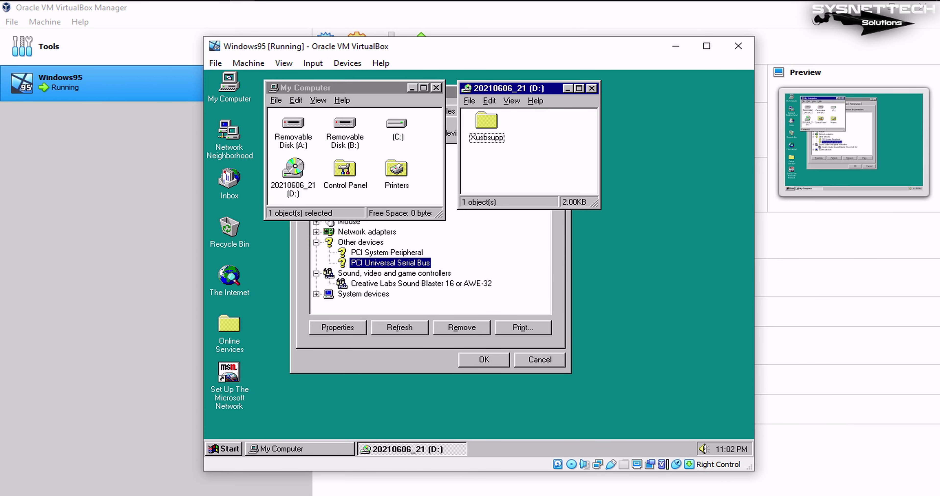
{"action": "double_click", "coordinate": [488, 144]}
{"action": "left_click_drag", "start_coordinate": [302, 107], "coordinate": [680, 88]}
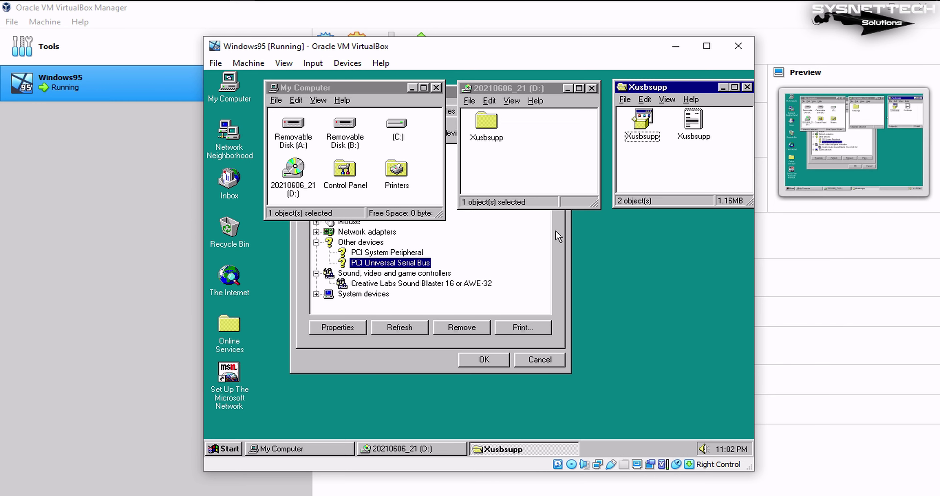
Step: Install the eXtended USB Supplement from Xusbsupp, accepting the license agreement, restart Windows 95 and log on without a password
{"action": "double_click", "coordinate": [640, 133]}
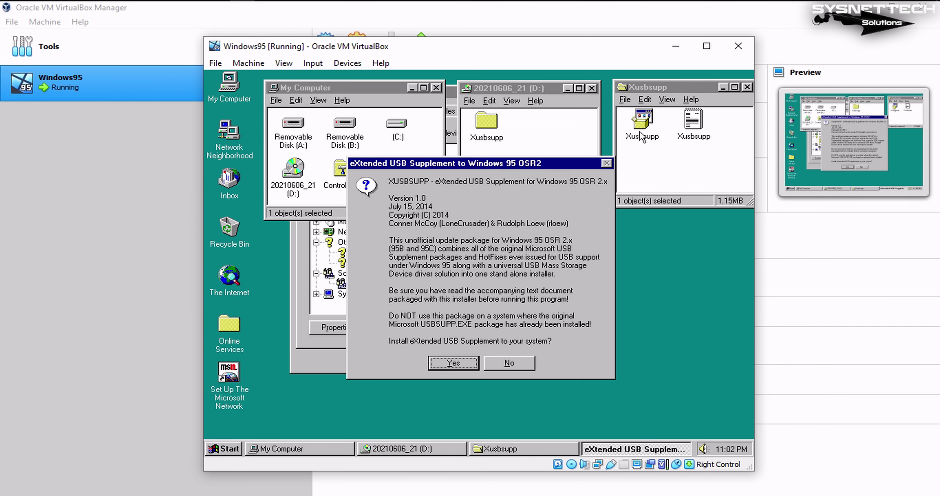
{"action": "left_click", "coordinate": [452, 365]}
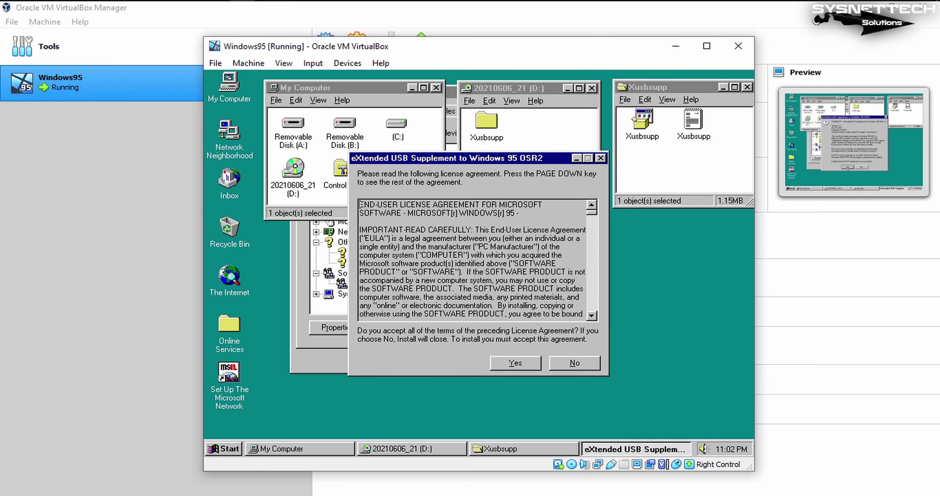
{"action": "left_click", "coordinate": [514, 364]}
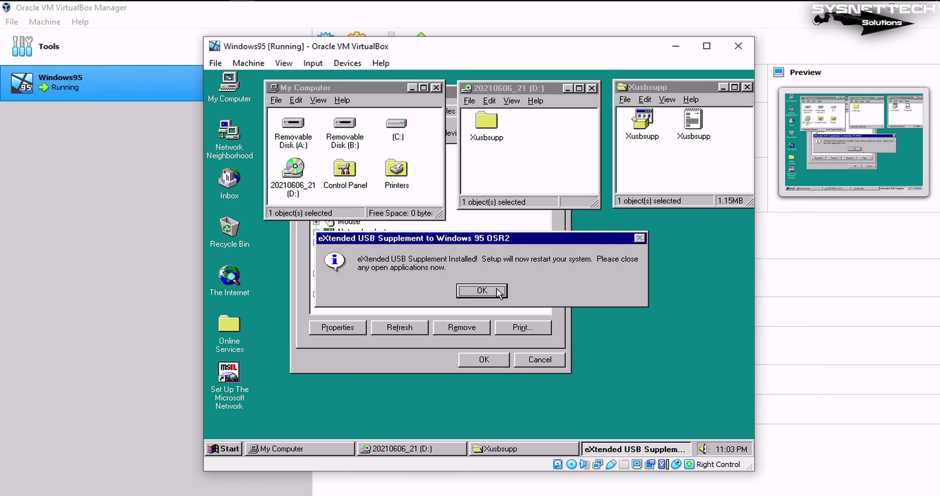
{"action": "left_click", "coordinate": [495, 289]}
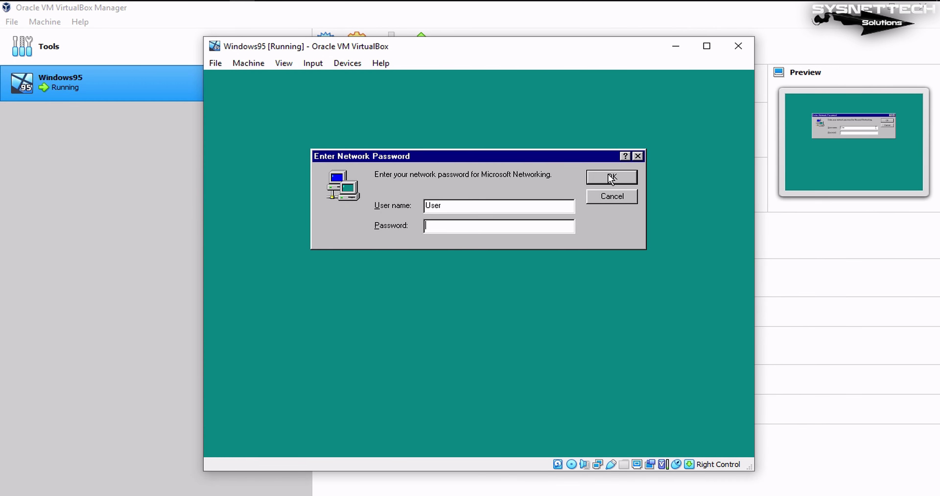
{"action": "left_click", "coordinate": [610, 175]}
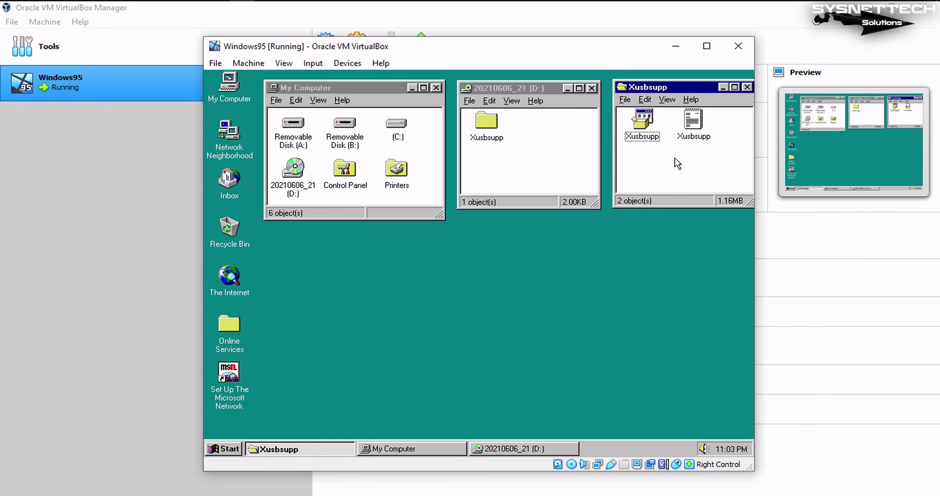
Step: Close the three open folder windows and open the Device Manager in My Computer's properties
{"action": "key", "text": "alt+F4"}
{"action": "key", "text": "alt+F4"}
{"action": "key", "text": "alt+F4"}
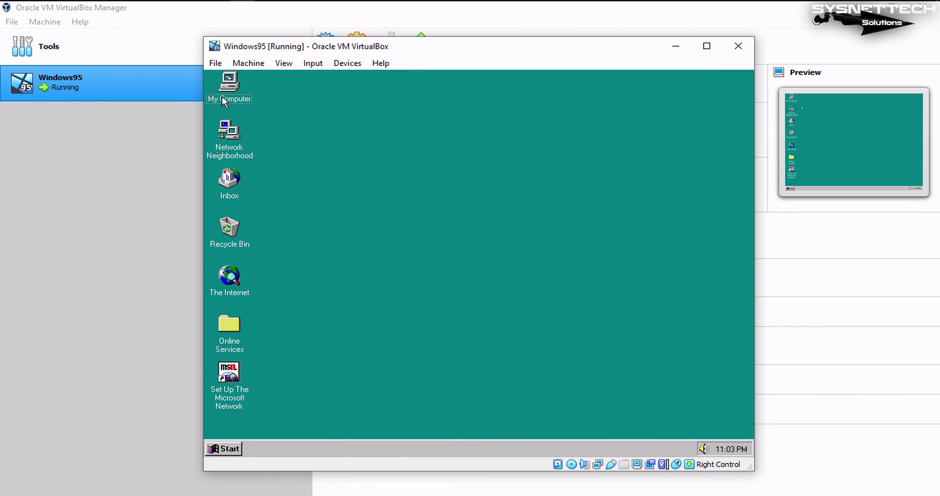
{"action": "right_click", "coordinate": [221, 97]}
{"action": "left_click", "coordinate": [262, 195]}
{"action": "left_click", "coordinate": [362, 173]}
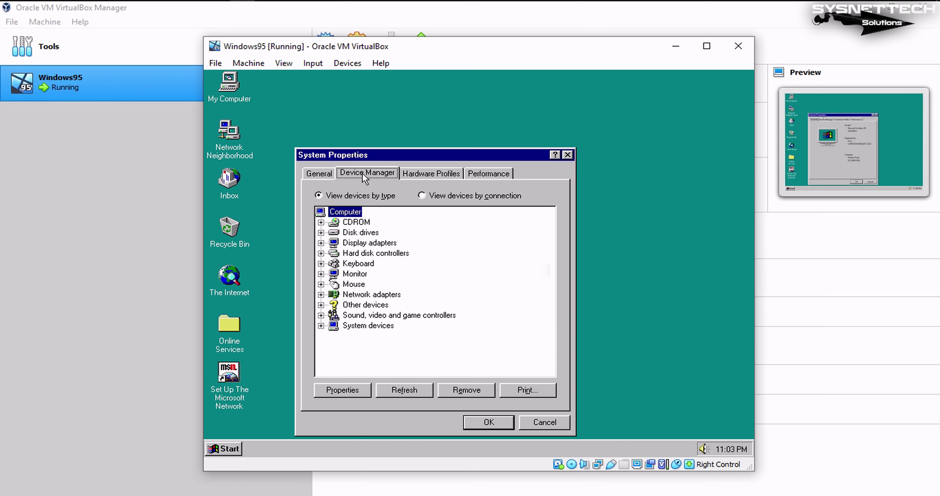
{"action": "left_click_drag", "start_coordinate": [400, 155], "coordinate": [447, 93]}
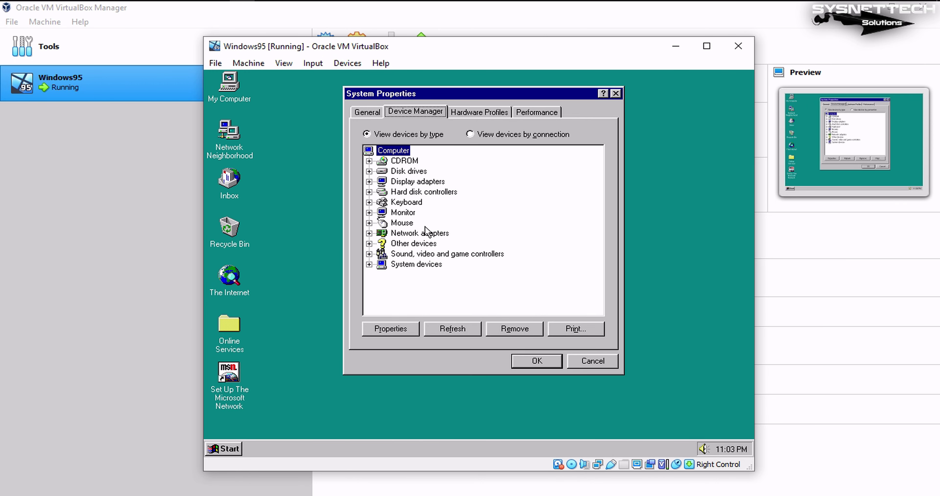
Step: Remove the PCI Universal Serial Bus device listed under Other devices
{"action": "double_click", "coordinate": [429, 244]}
{"action": "left_click", "coordinate": [478, 265]}
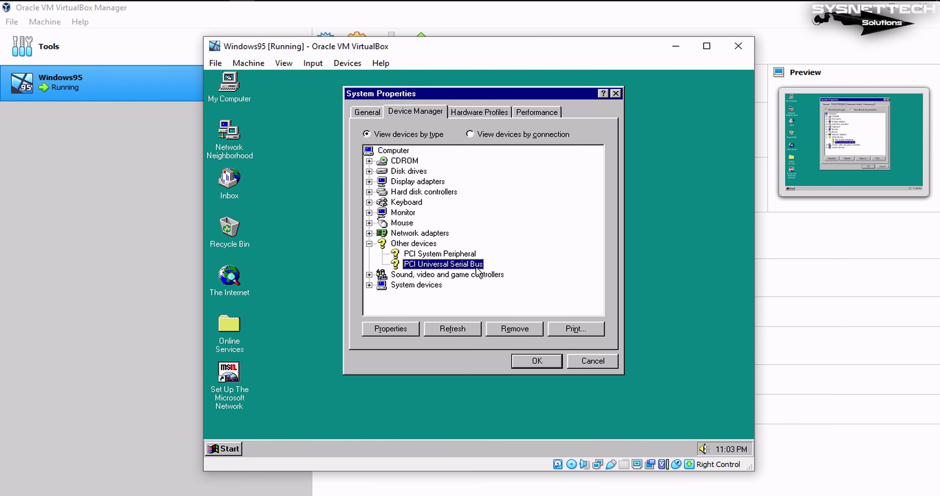
{"action": "left_click", "coordinate": [513, 330]}
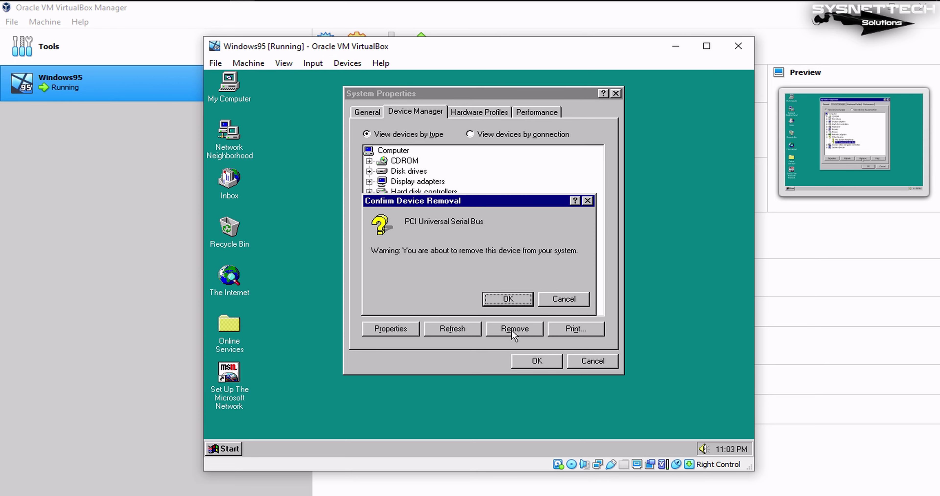
{"action": "left_click", "coordinate": [518, 300]}
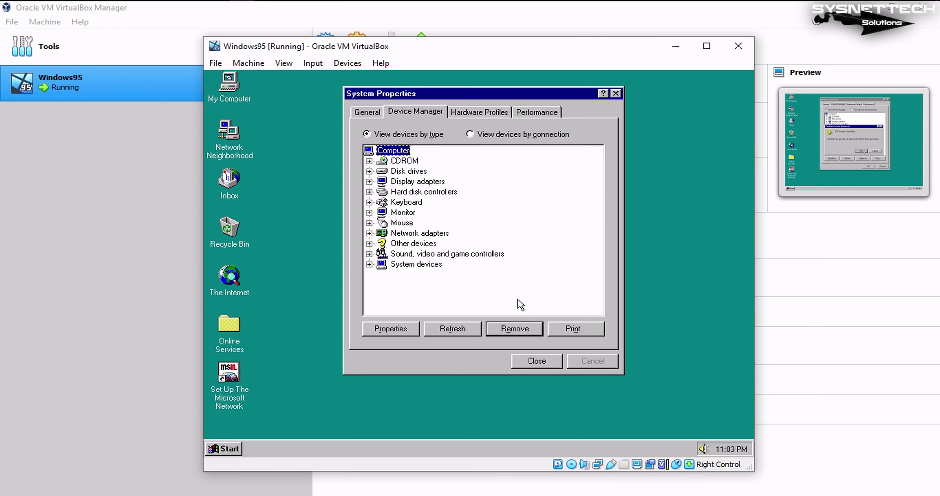
Step: Refresh the device list, install the Standard OpenHCI USB Host Controller driver, restart Windows 95 and log on without a password
{"action": "left_click", "coordinate": [439, 327]}
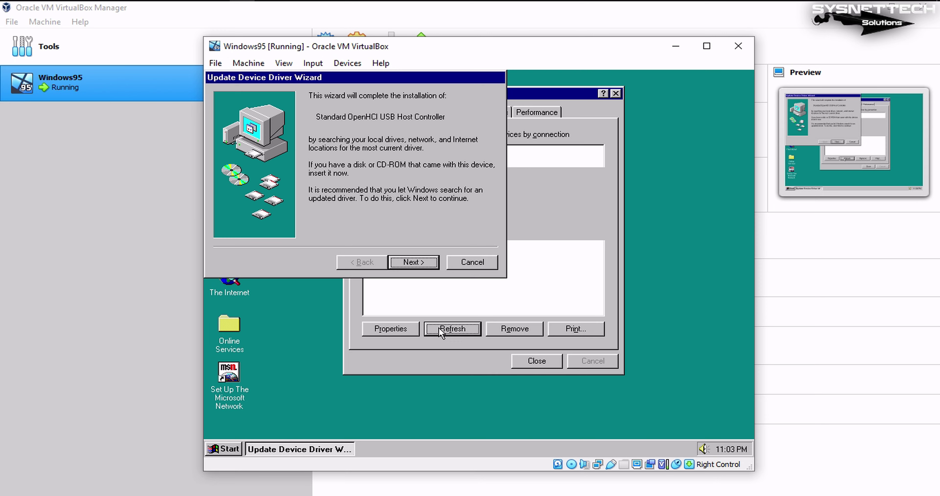
{"action": "left_click", "coordinate": [413, 262]}
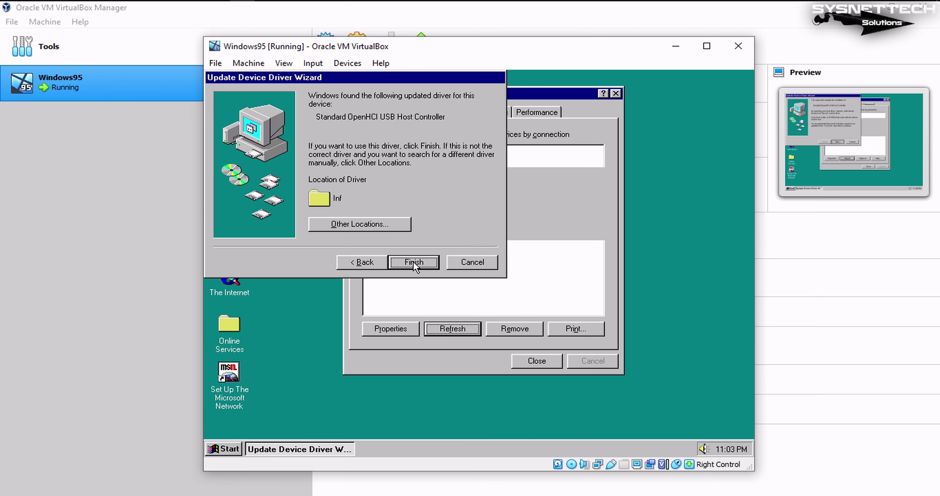
{"action": "left_click", "coordinate": [413, 261]}
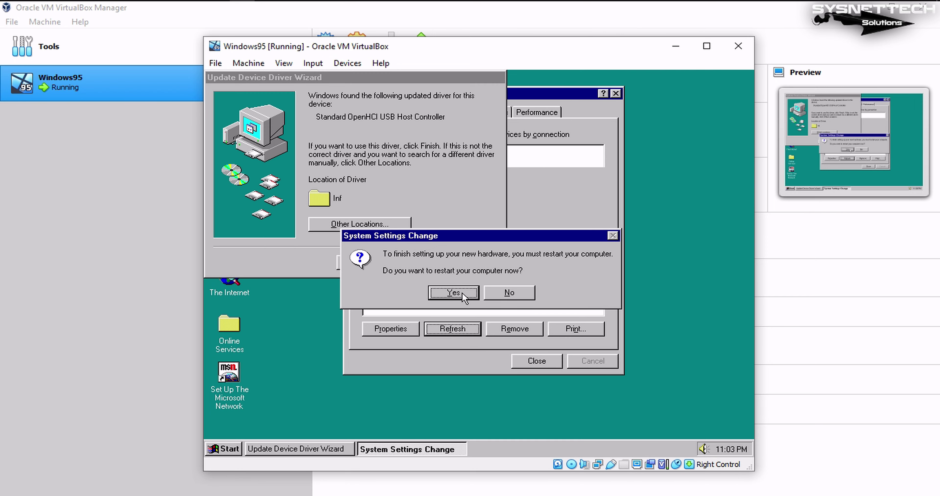
{"action": "left_click", "coordinate": [454, 291]}
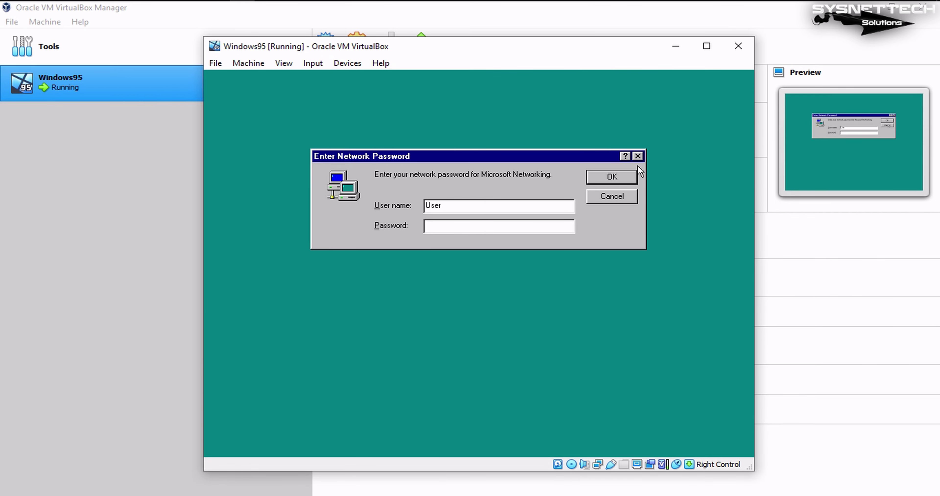
{"action": "left_click", "coordinate": [624, 174]}
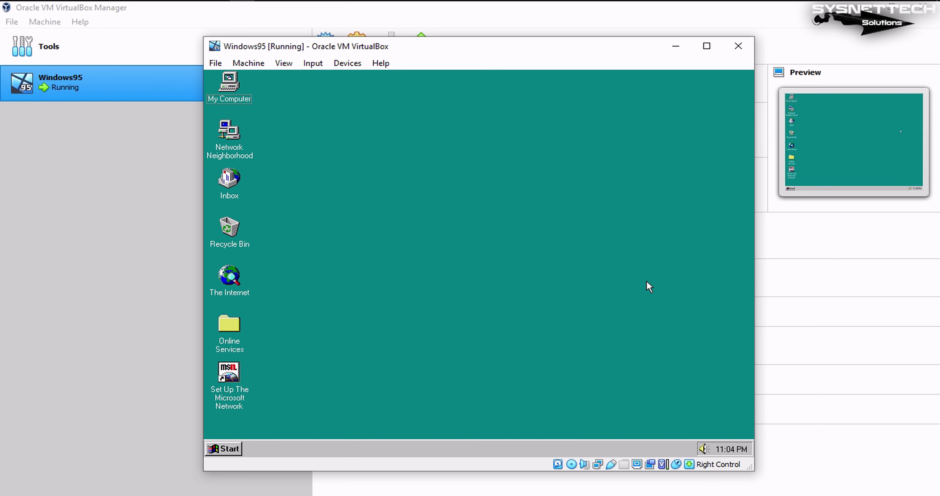
Step: Eject Windows 95 - USB Driver.iso from the virtual drive and expand Universal Serial Bus controllers in the Device Manager
{"action": "left_click", "coordinate": [571, 464]}
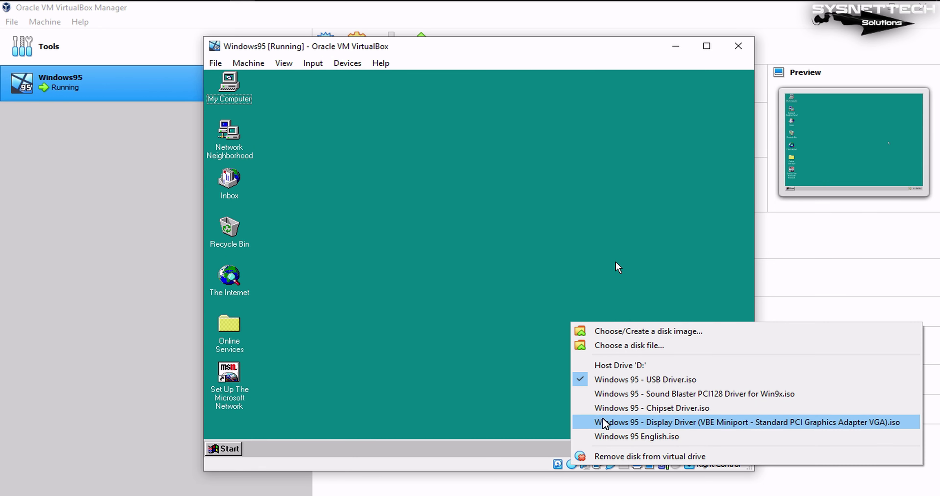
{"action": "left_click", "coordinate": [617, 380]}
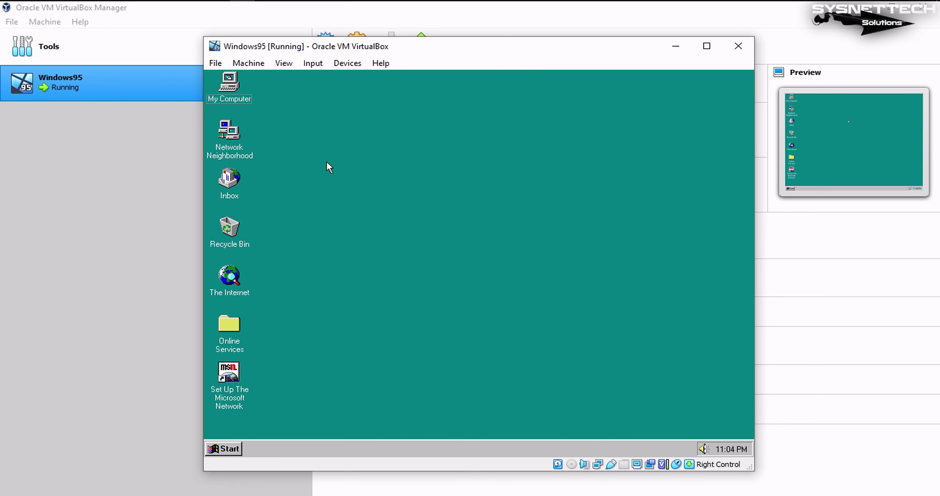
{"action": "right_click", "coordinate": [229, 100]}
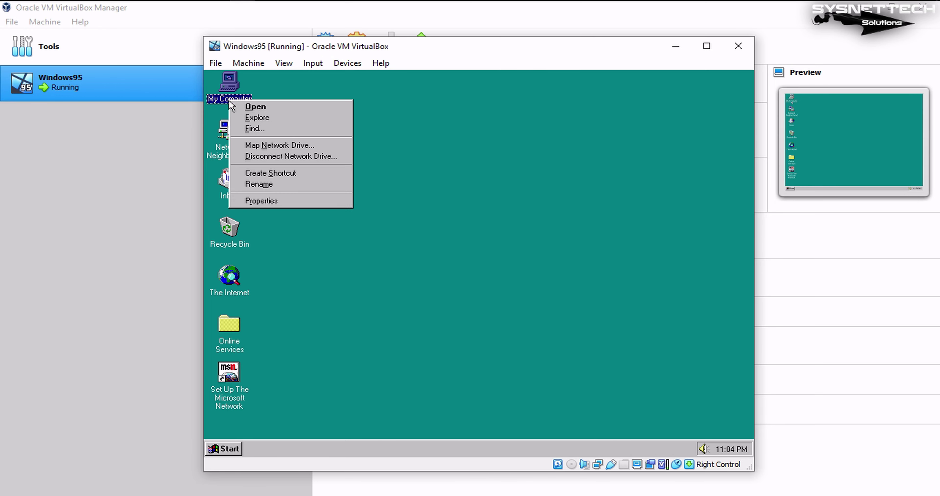
{"action": "left_click", "coordinate": [272, 201]}
{"action": "left_click", "coordinate": [321, 125]}
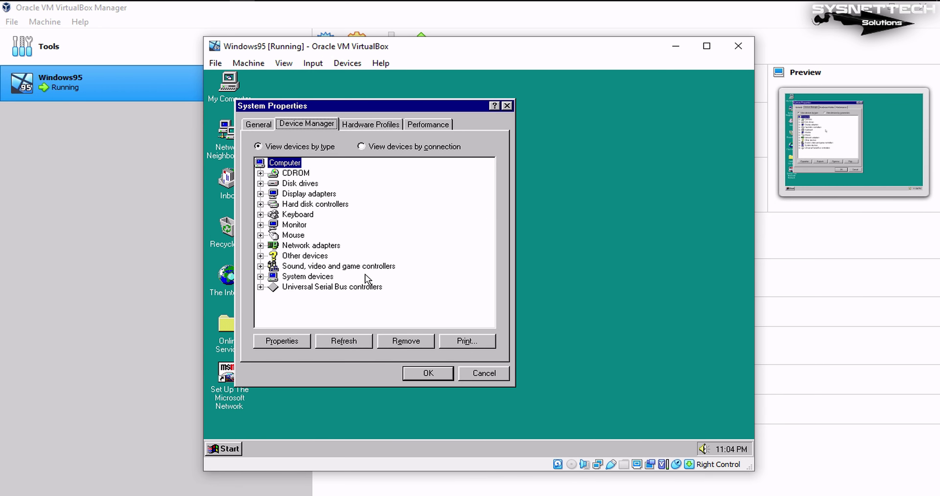
{"action": "double_click", "coordinate": [365, 287]}
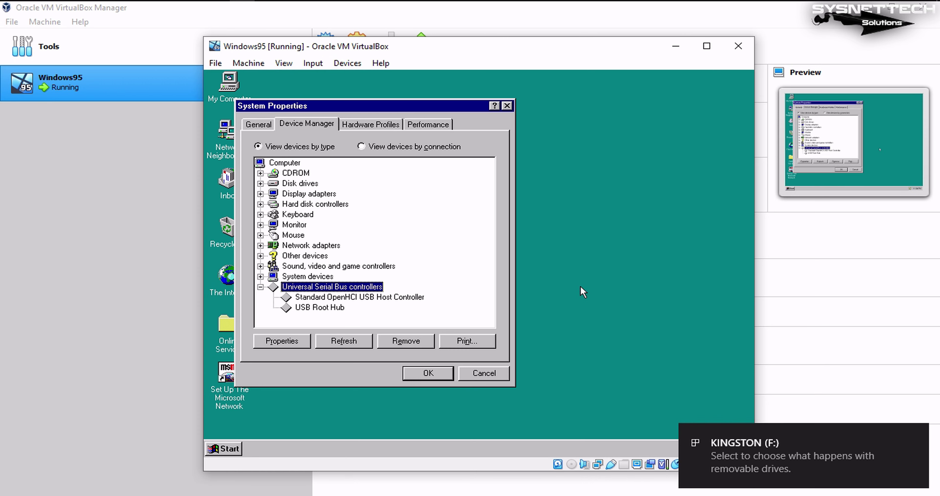
Step: Check the KINGSTON (F:) USB drive in the host computer's This PC window and close that window
{"action": "left_click", "coordinate": [12, 9]}
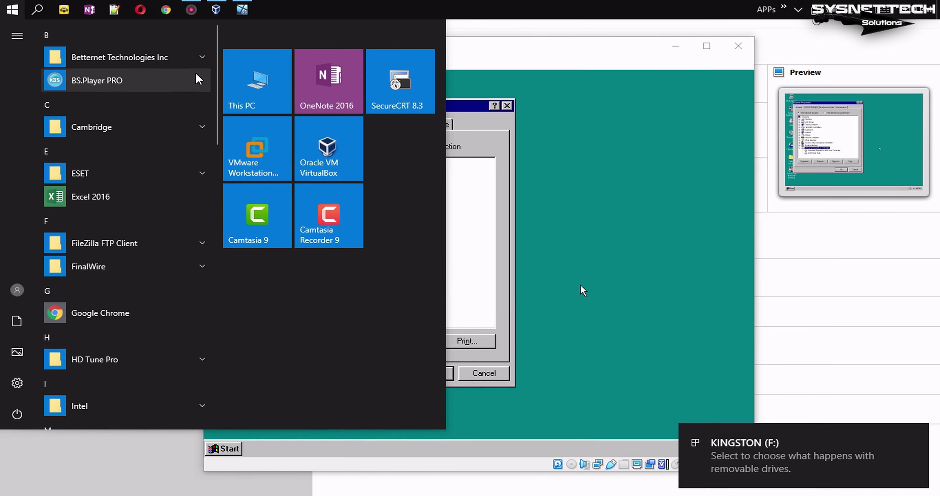
{"action": "left_click", "coordinate": [257, 82]}
{"action": "left_click", "coordinate": [592, 190]}
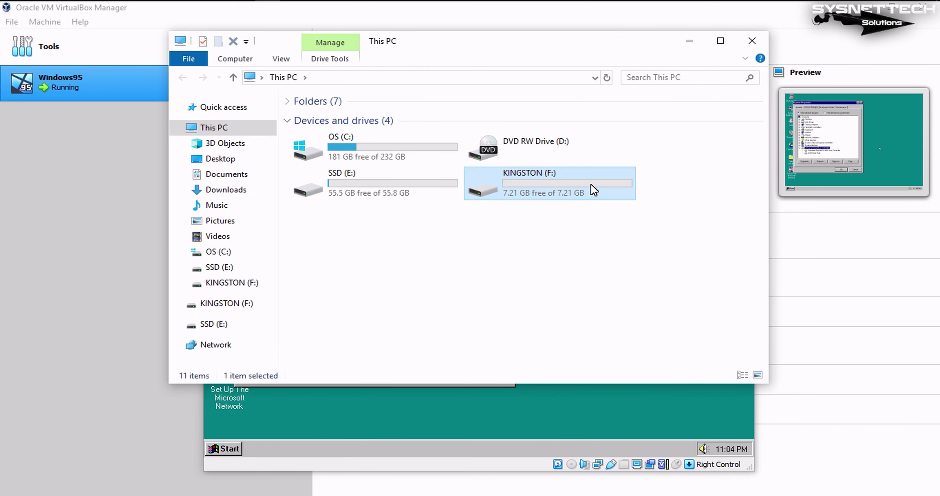
{"action": "left_click", "coordinate": [751, 40]}
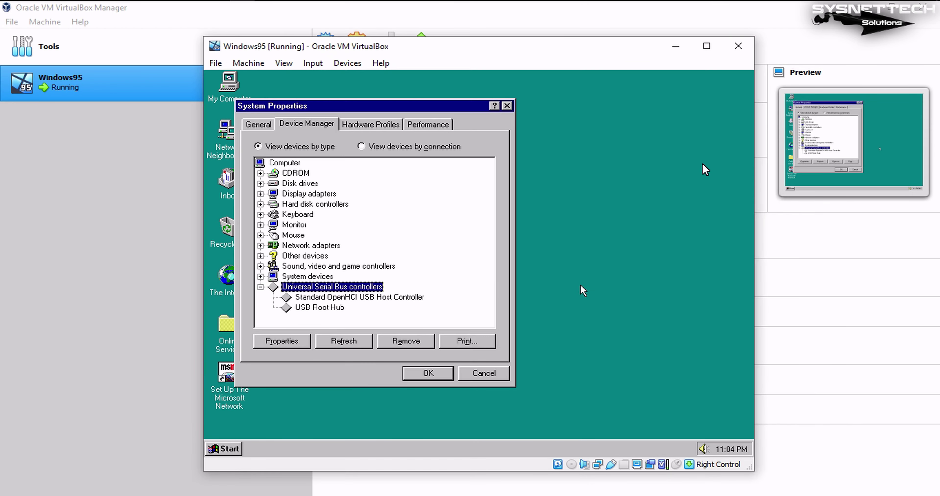
Step: Attach the Kingston DataTraveler 3.0 USB drive to the virtual machine and install the Generic USB Mass Storage Class Device driver
{"action": "left_click", "coordinate": [365, 67]}
{"action": "mouse_move", "coordinate": [405, 121]}
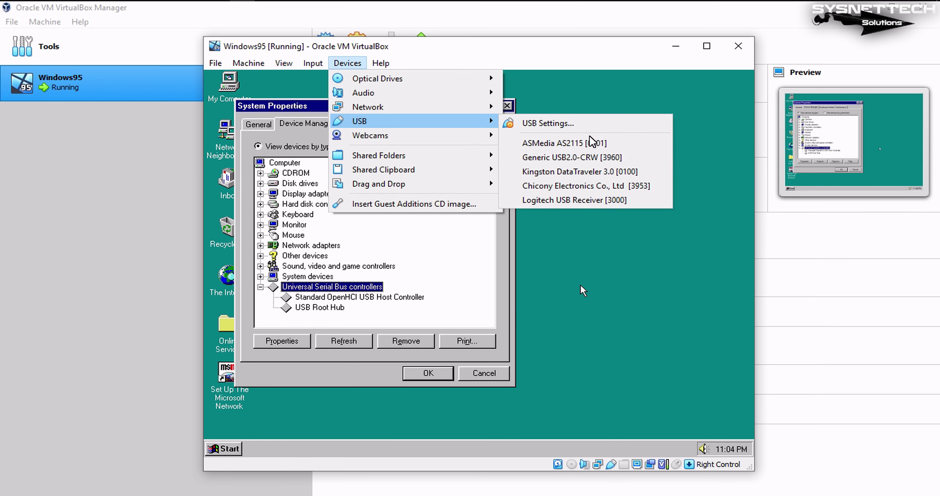
{"action": "left_click", "coordinate": [581, 171]}
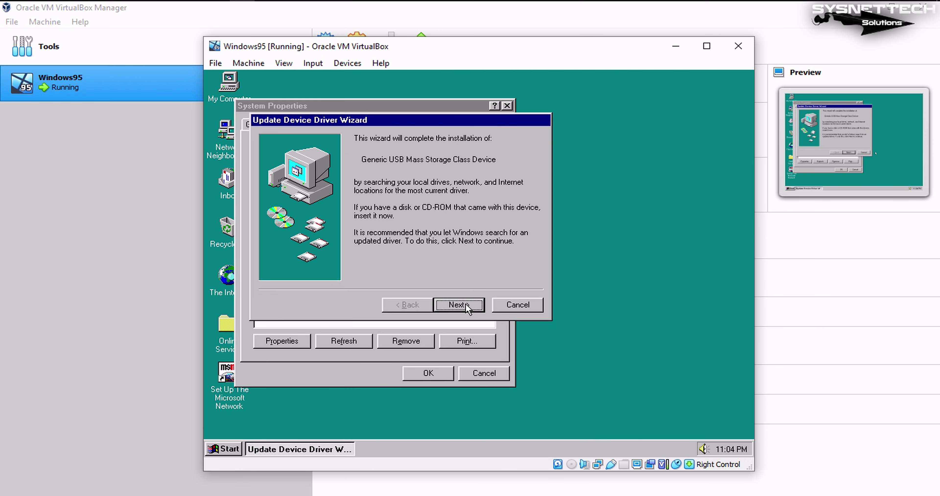
{"action": "left_click", "coordinate": [462, 303]}
{"action": "left_click", "coordinate": [461, 303]}
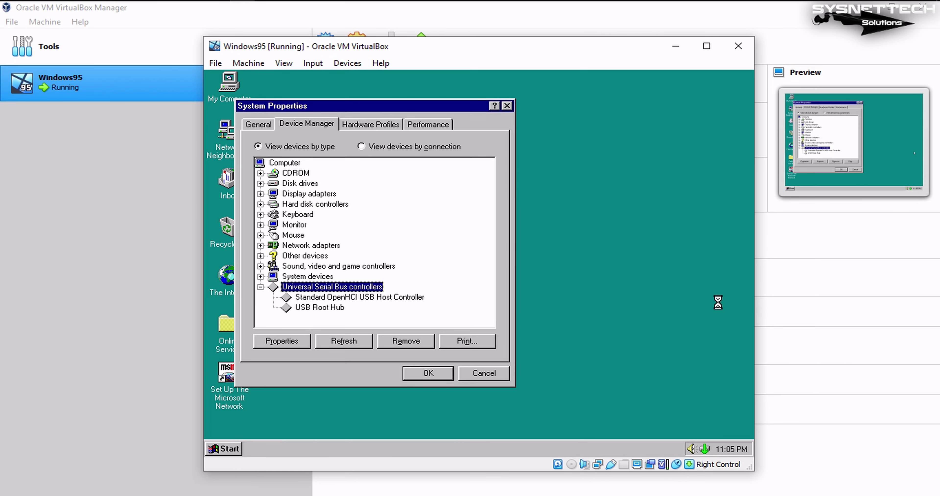
Step: Expand Universal Serial Bus controllers and Disk drives in the Device Manager and select KINGSTON DataTraveler 3.0
{"action": "double_click", "coordinate": [361, 287]}
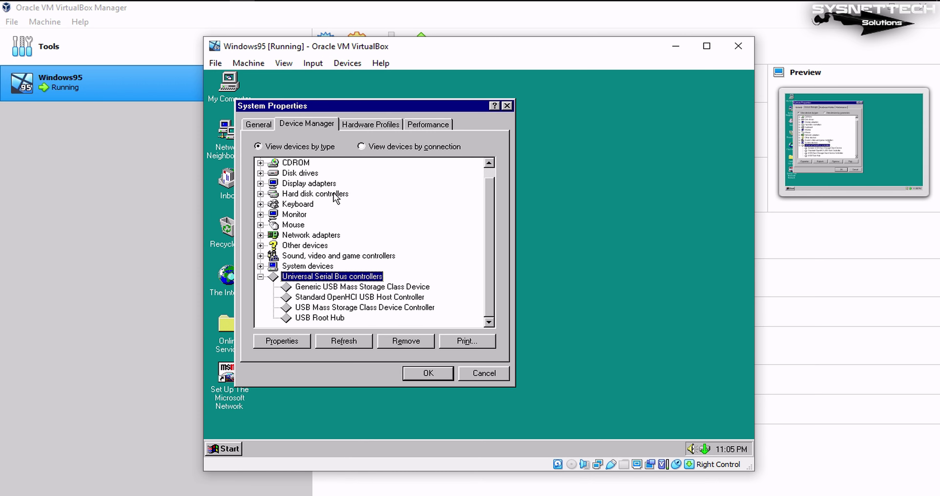
{"action": "double_click", "coordinate": [309, 174]}
{"action": "left_click", "coordinate": [334, 183]}
{"action": "left_click", "coordinate": [336, 194]}
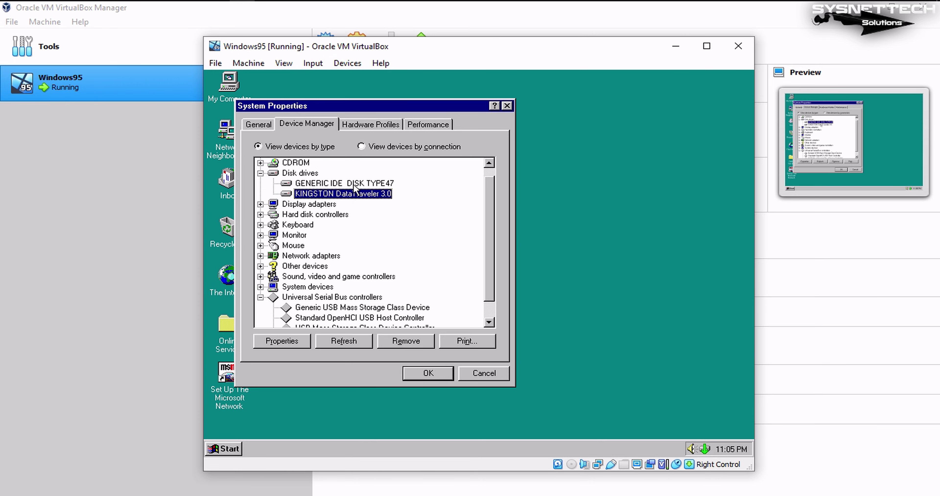
Step: Move System Properties aside, open Removable Disk (E:) from My Computer and arrange its window below an enlarged My Computer window
{"action": "left_click_drag", "start_coordinate": [391, 109], "coordinate": [643, 100]}
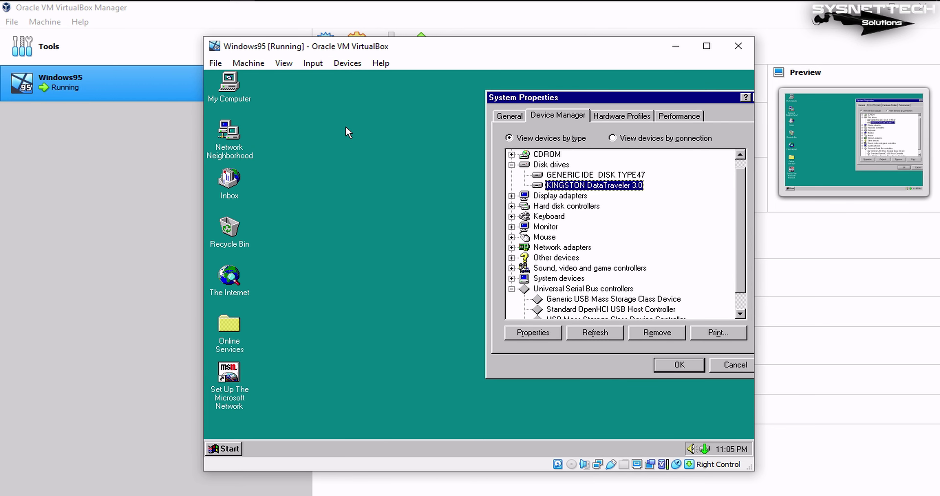
{"action": "double_click", "coordinate": [230, 84]}
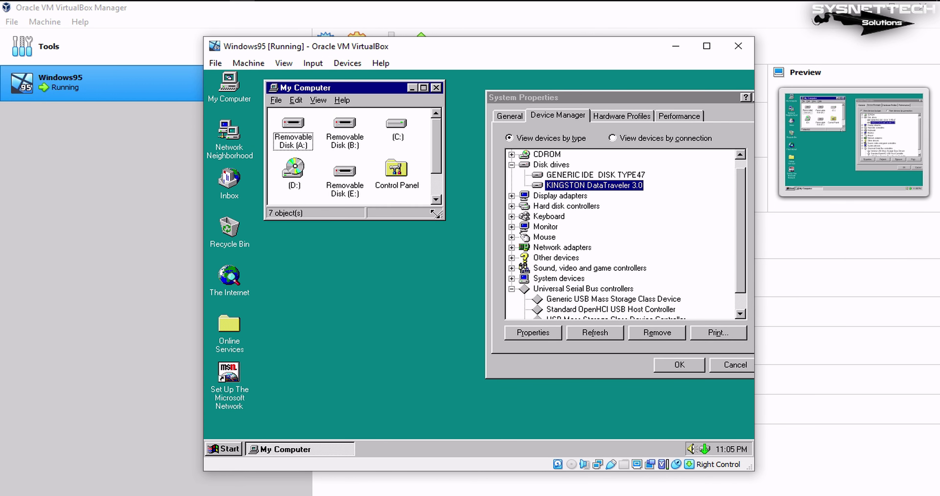
{"action": "left_click_drag", "start_coordinate": [446, 244], "coordinate": [469, 266]}
{"action": "double_click", "coordinate": [344, 171]}
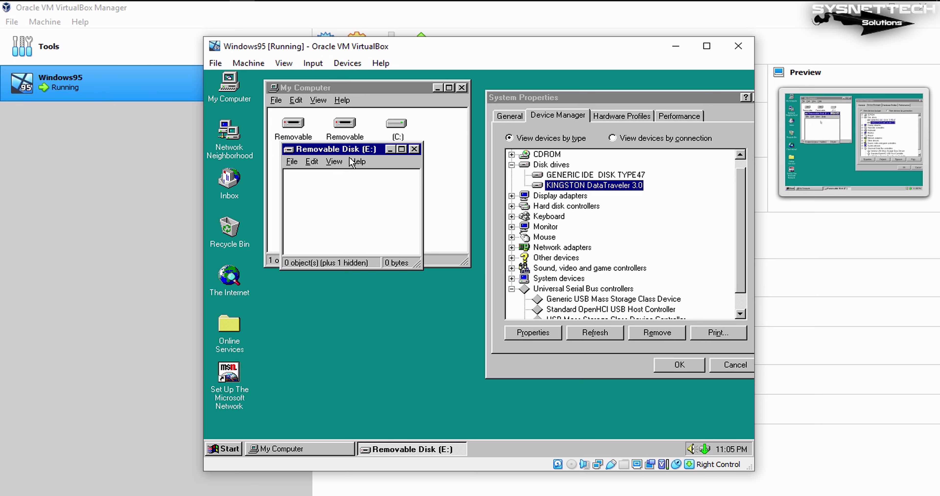
{"action": "left_click_drag", "start_coordinate": [351, 151], "coordinate": [338, 292]}
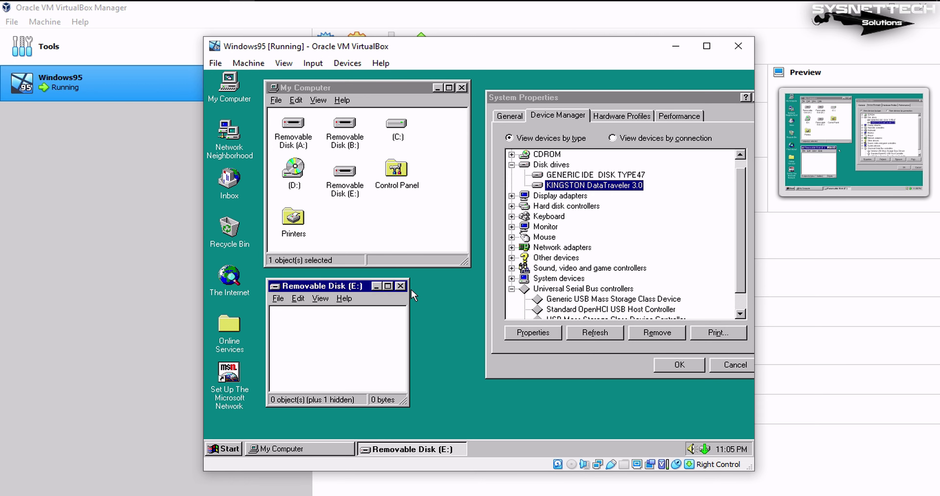
Step: Check the label, file system and capacity of Removable Disk (E:) in its properties and close them
{"action": "right_click", "coordinate": [345, 179]}
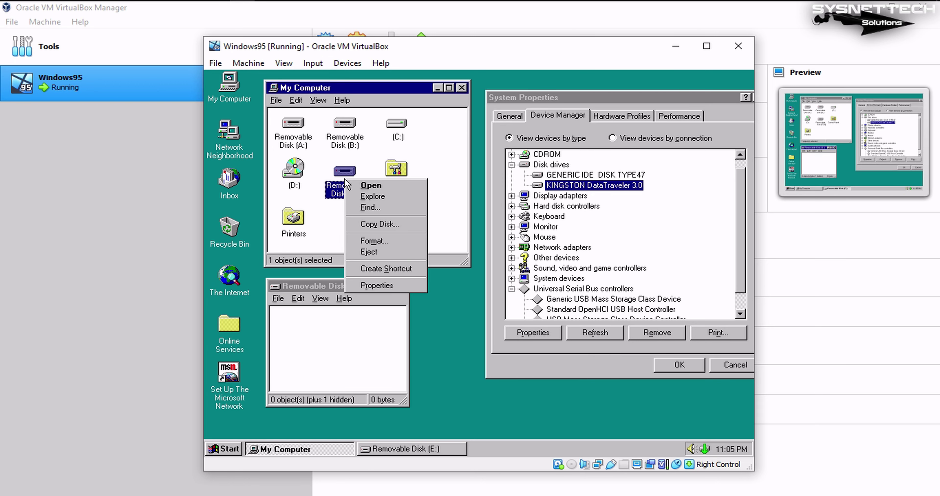
{"action": "left_click", "coordinate": [376, 286]}
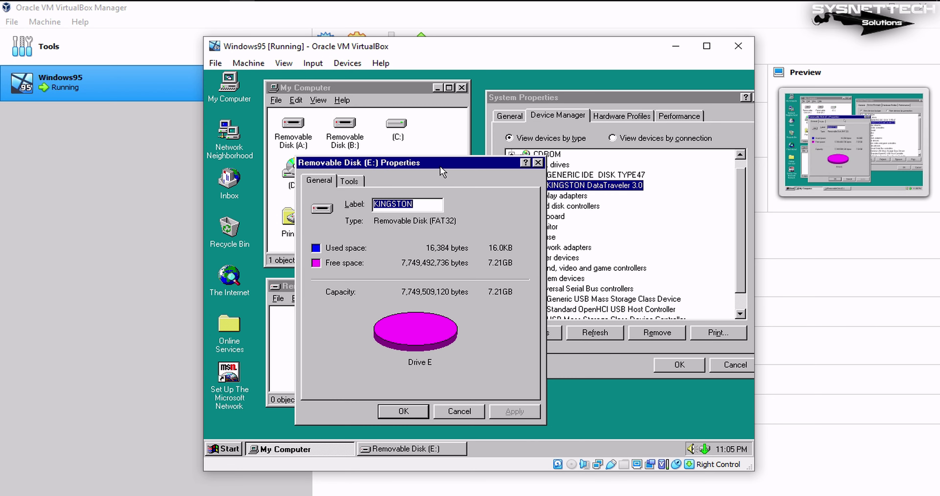
{"action": "left_click_drag", "start_coordinate": [441, 164], "coordinate": [590, 232]}
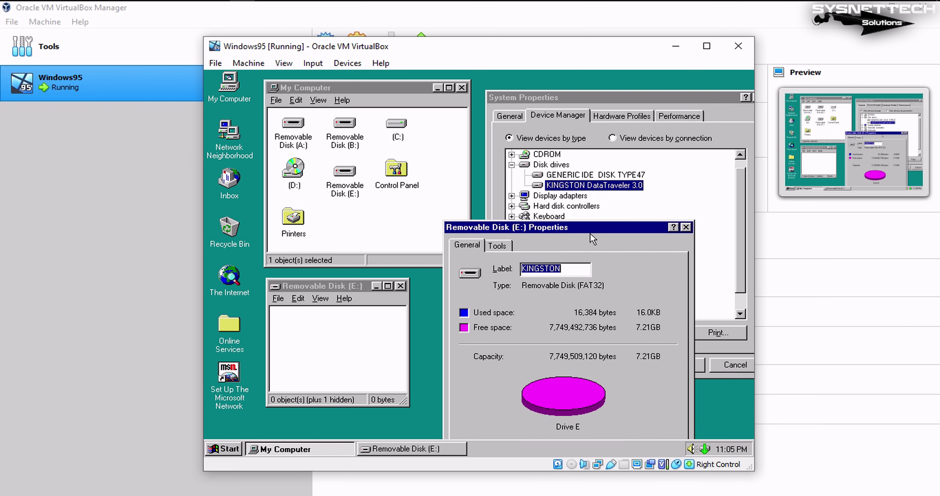
{"action": "key", "text": "Escape"}
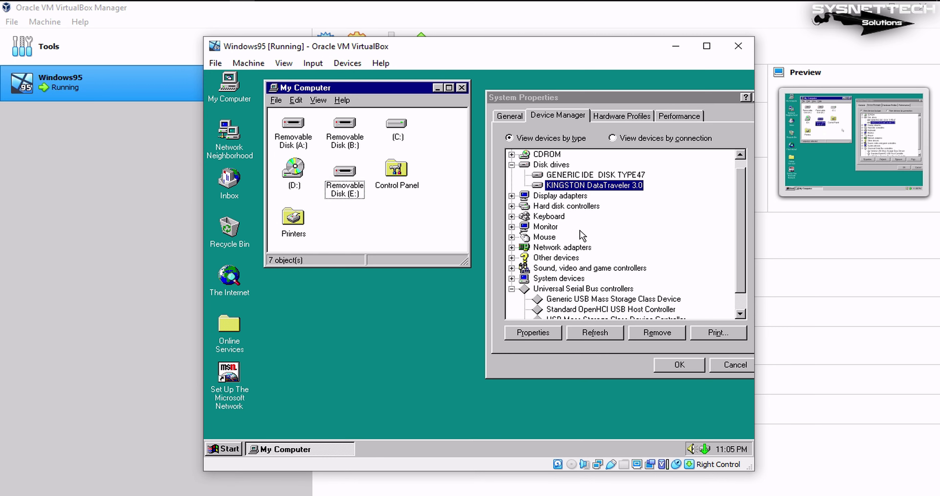
Step: Close the My Computer and System Properties windows
{"action": "left_click", "coordinate": [461, 88]}
{"action": "left_click_drag", "start_coordinate": [662, 100], "coordinate": [496, 95]}
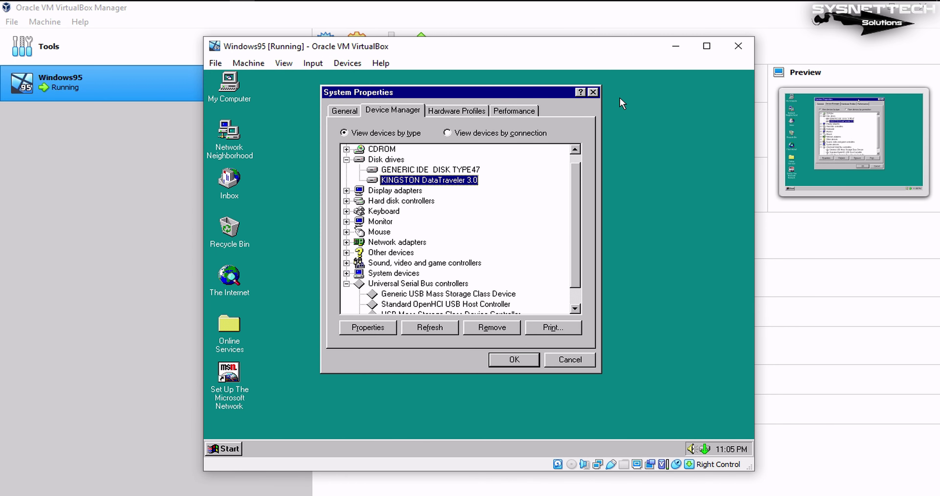
{"action": "left_click", "coordinate": [593, 93]}
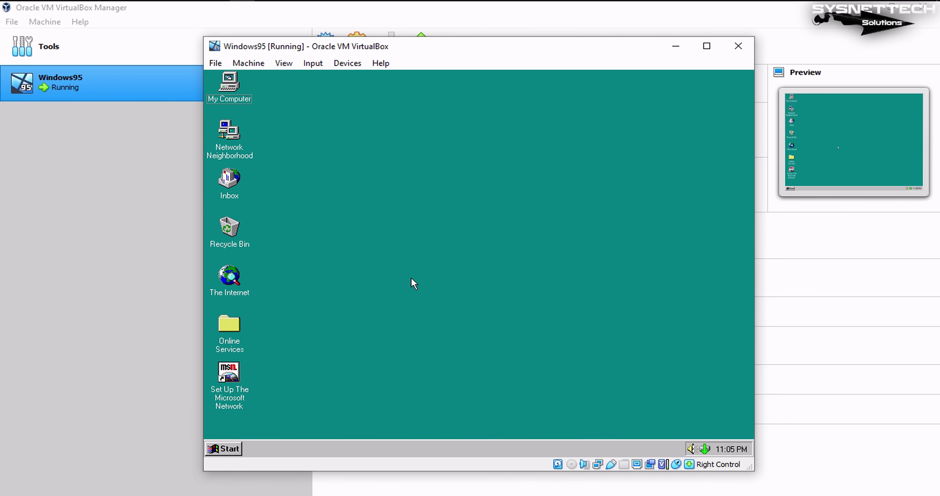
Step: Try to ping 8.8.8.8 from the MS-DOS Prompt in Windows 95 and close the prompt
{"action": "left_click", "coordinate": [216, 453]}
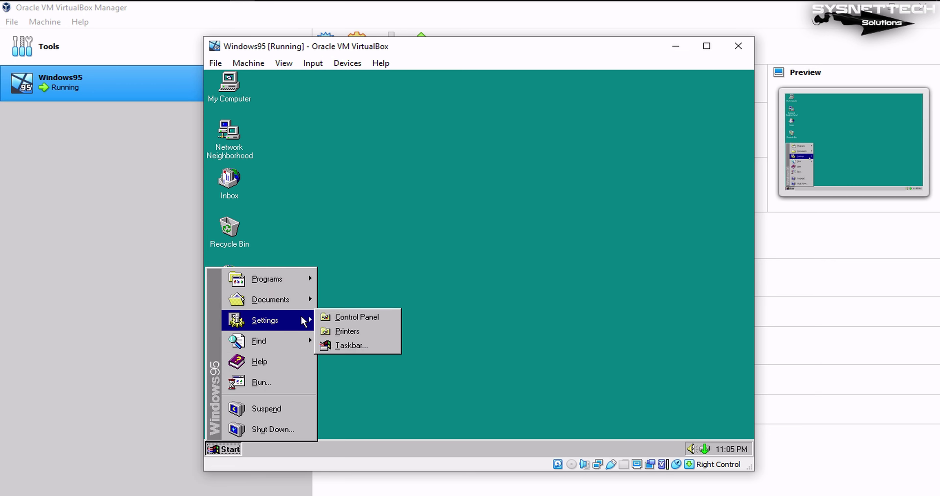
{"action": "mouse_move", "coordinate": [295, 280]}
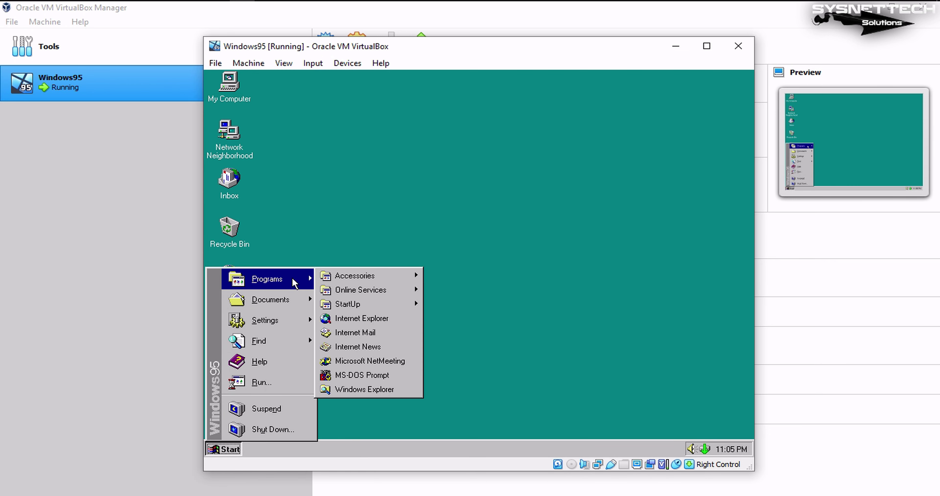
{"action": "left_click", "coordinate": [361, 377]}
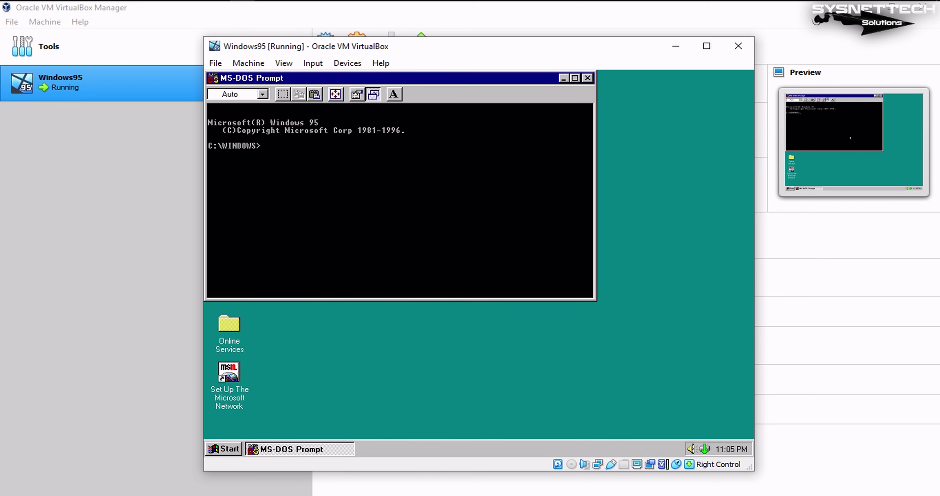
{"action": "left_click_drag", "start_coordinate": [476, 79], "coordinate": [558, 120]}
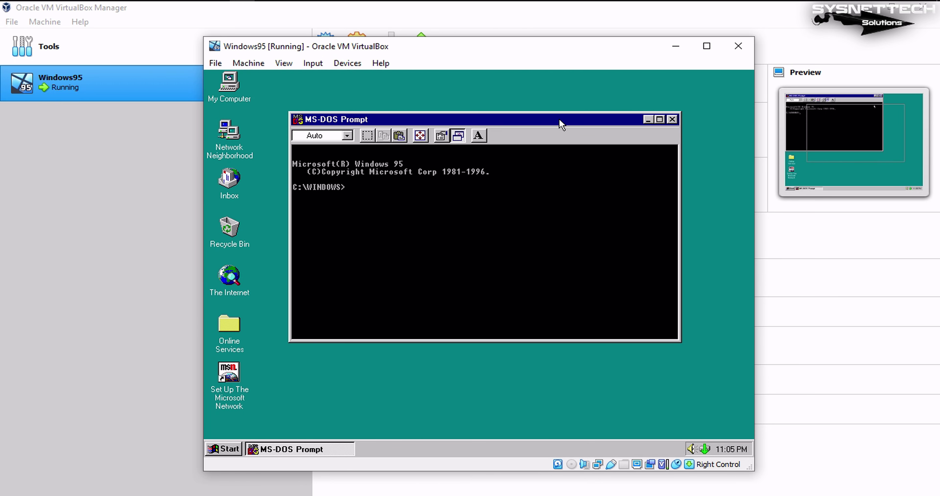
{"action": "type", "text": "ping"}
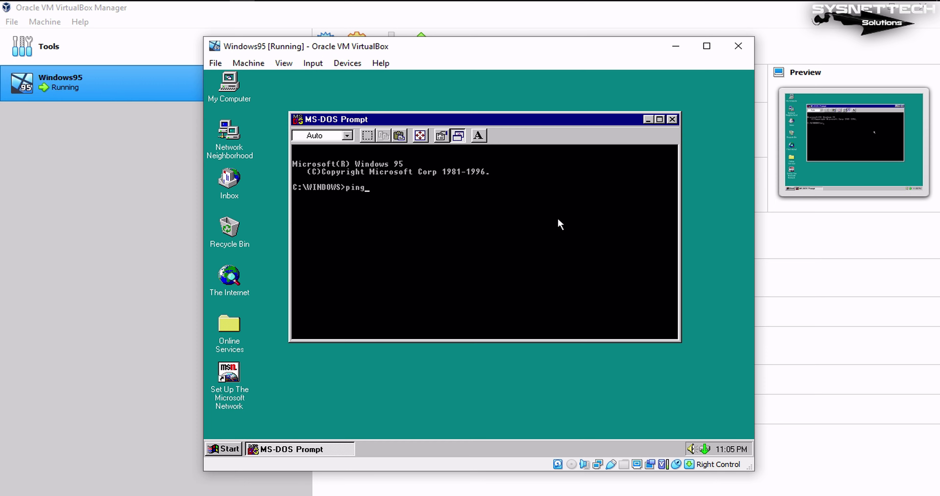
{"action": "type", "text": " 8.8.8.8"}
{"action": "key", "text": "Return"}
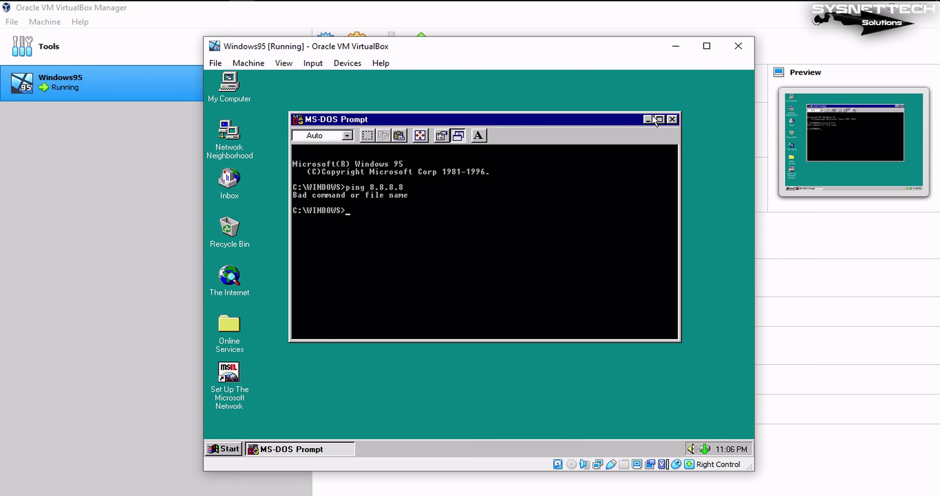
{"action": "left_click", "coordinate": [671, 119]}
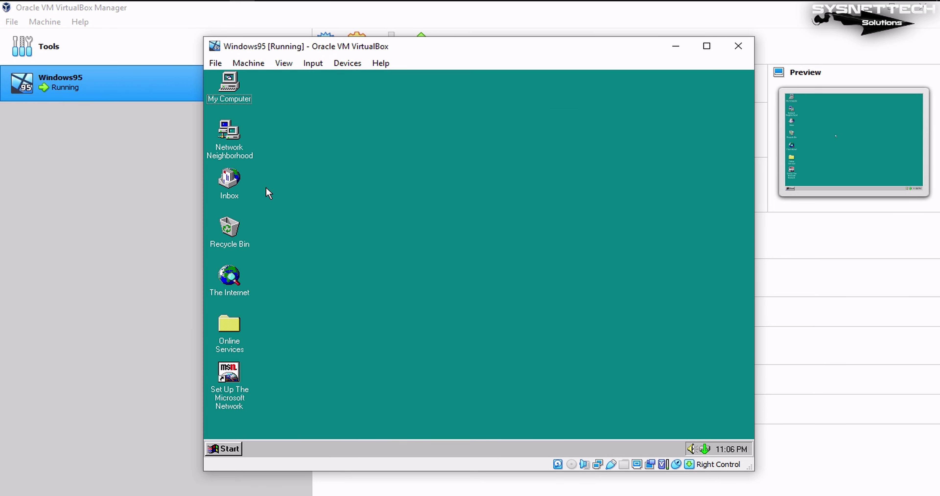
Step: Add the Microsoft TCP/IP protocol to the installed network components in the Network Neighborhood properties
{"action": "right_click", "coordinate": [234, 138]}
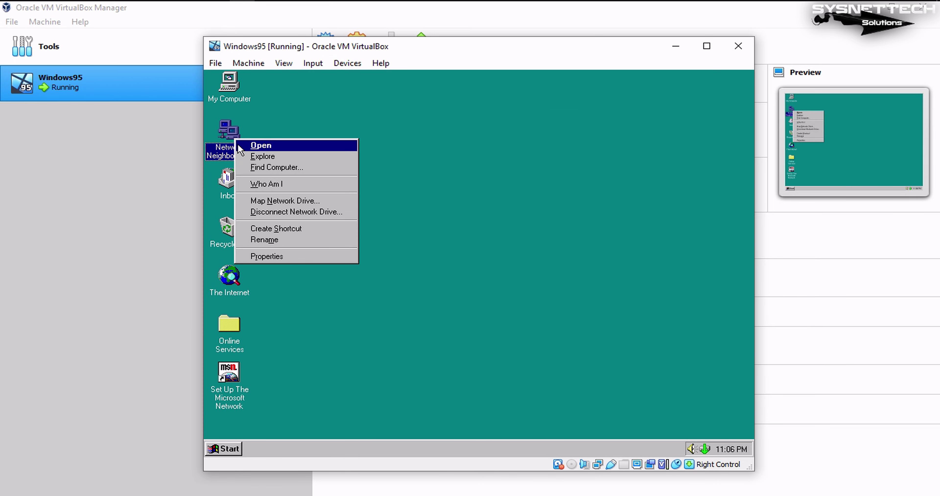
{"action": "left_click", "coordinate": [301, 262]}
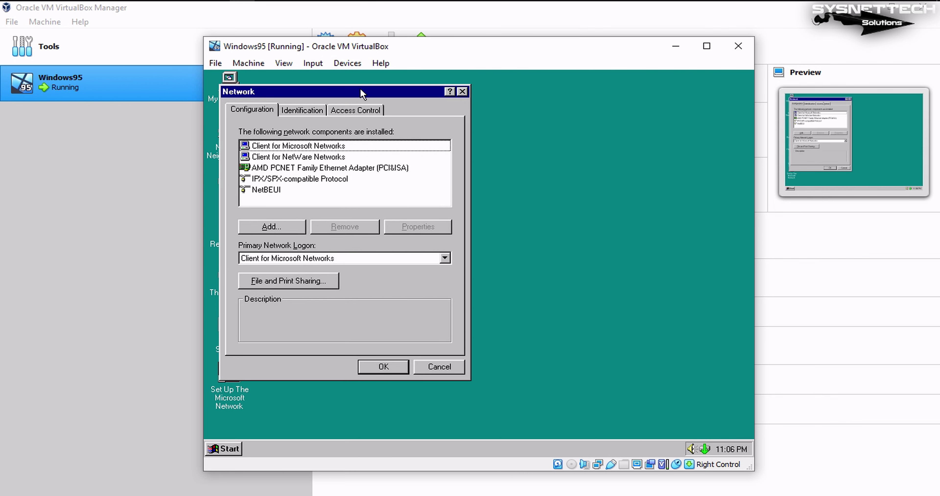
{"action": "left_click_drag", "start_coordinate": [360, 90], "coordinate": [401, 81]}
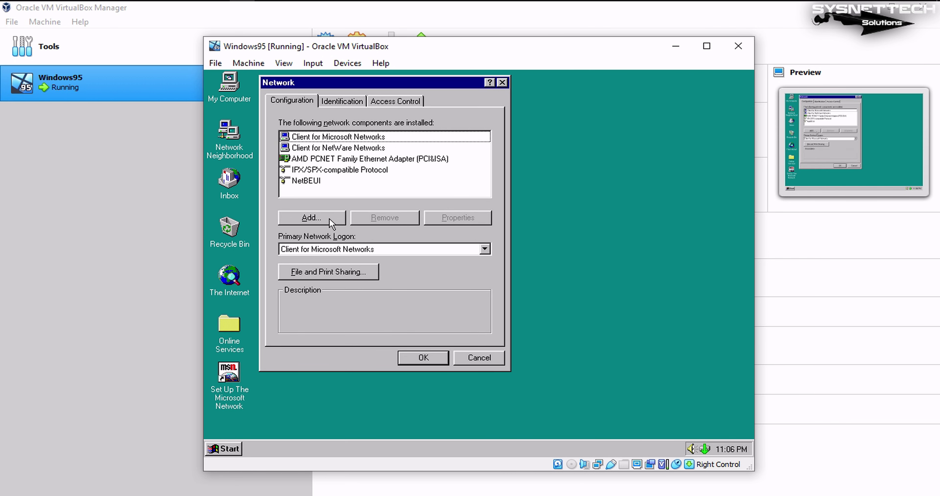
{"action": "left_click", "coordinate": [312, 217]}
{"action": "left_click_drag", "start_coordinate": [380, 117], "coordinate": [593, 84]}
{"action": "left_click", "coordinate": [529, 137]}
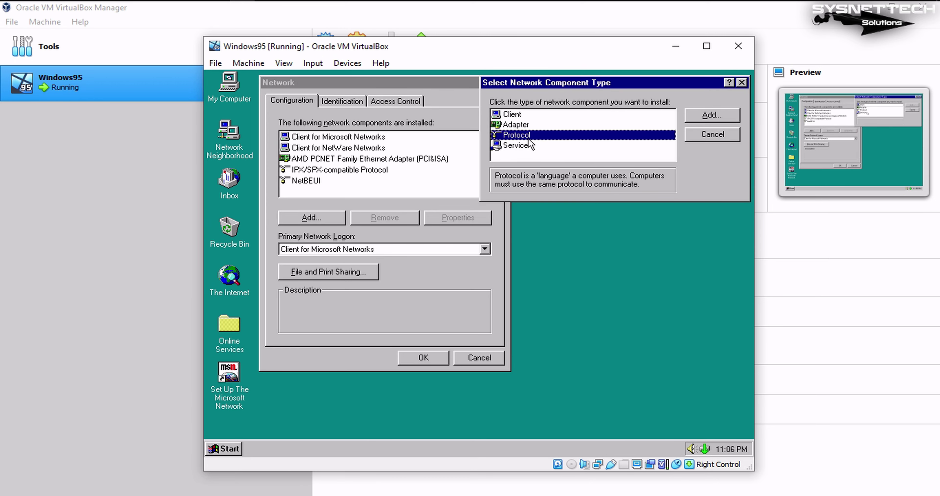
{"action": "left_click", "coordinate": [716, 120]}
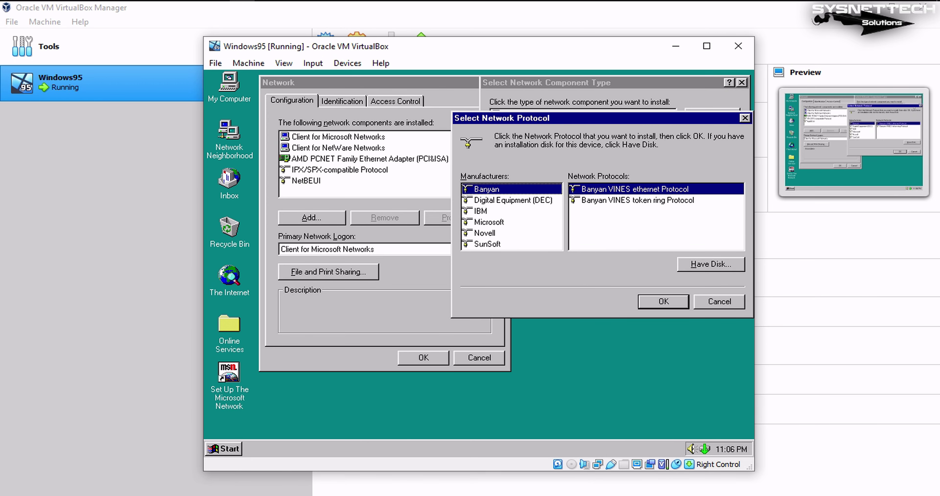
{"action": "left_click_drag", "start_coordinate": [718, 121], "coordinate": [647, 224]}
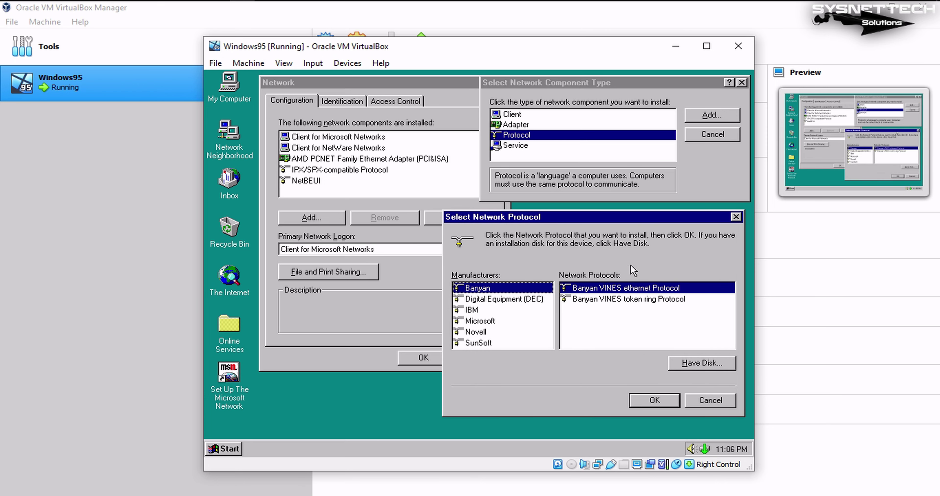
{"action": "left_click", "coordinate": [490, 321]}
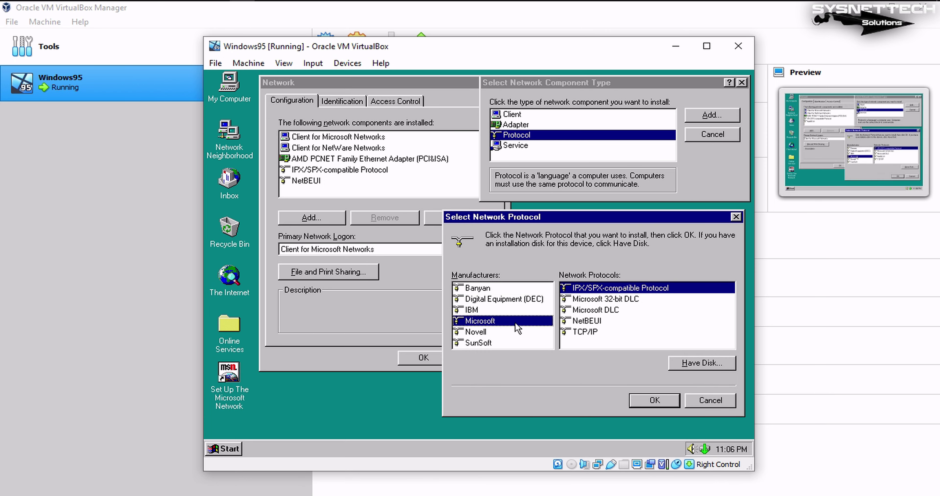
{"action": "left_click", "coordinate": [580, 332]}
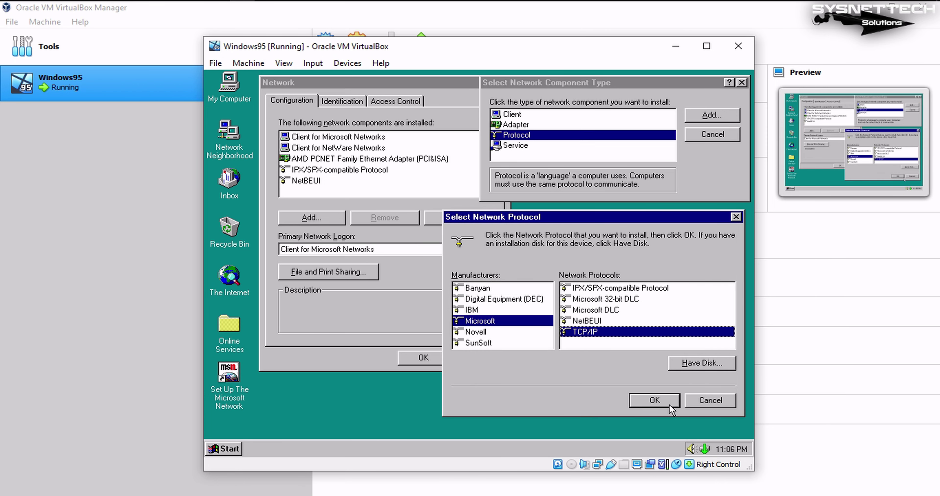
{"action": "left_click", "coordinate": [655, 400]}
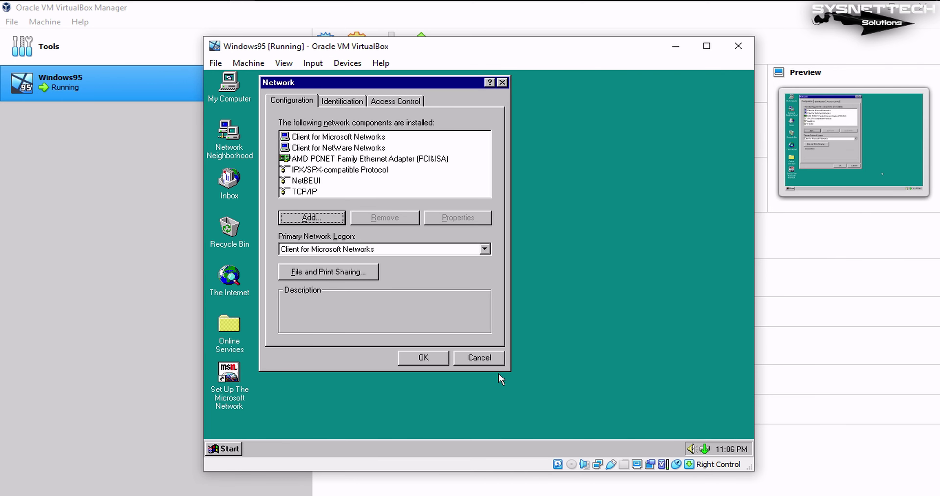
Step: Apply the network configuration, restart Windows 95 and log on as User without a password
{"action": "left_click", "coordinate": [442, 361]}
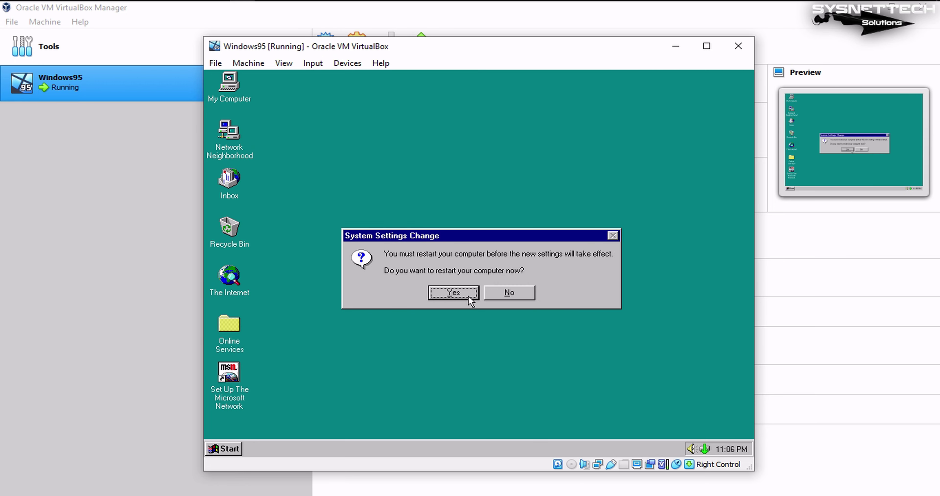
{"action": "left_click", "coordinate": [468, 295]}
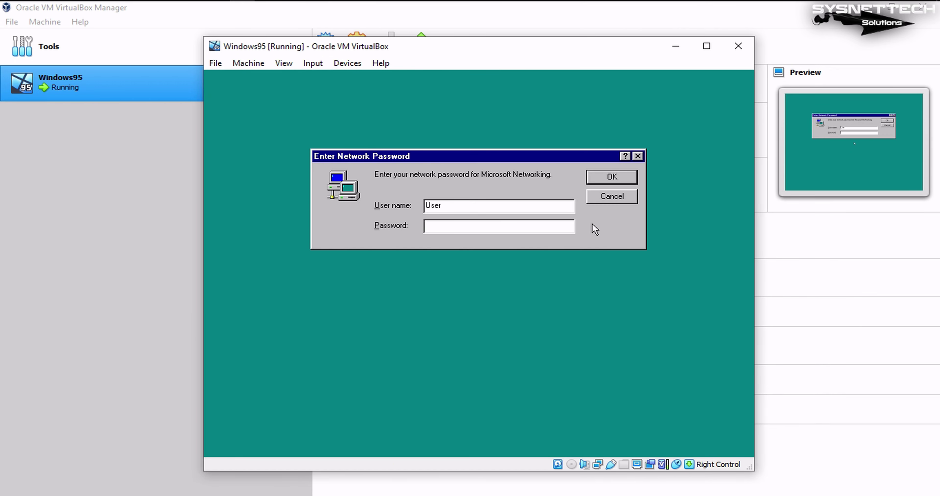
{"action": "left_click", "coordinate": [616, 176]}
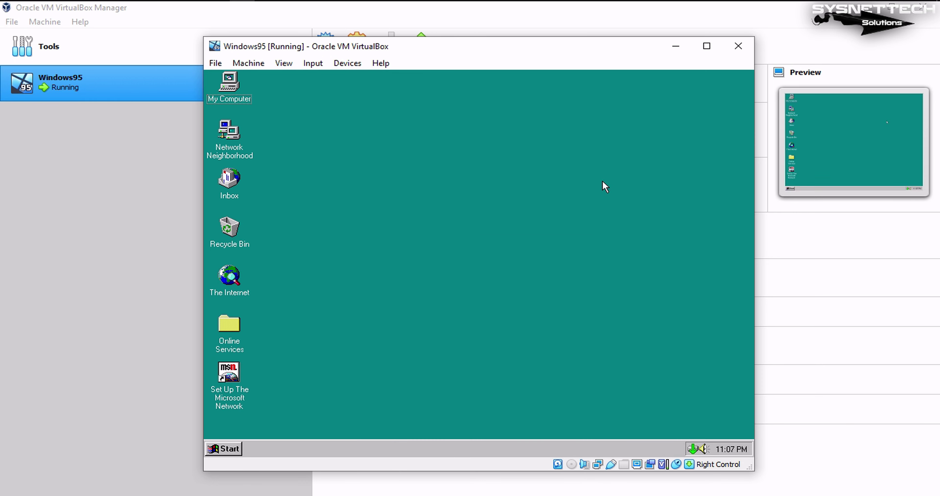
Step: Reopen the MS-DOS Prompt after the restart and test the internet connection with ping 8.8.8.8
{"action": "left_click", "coordinate": [224, 449]}
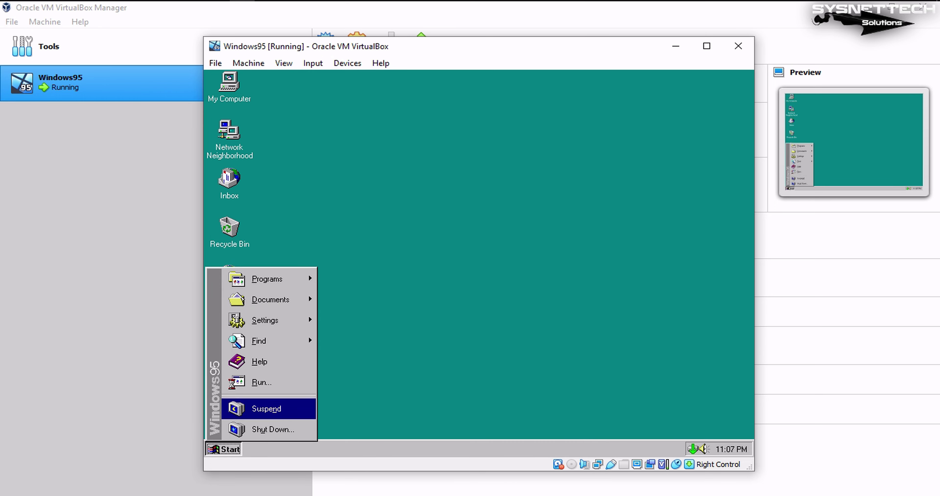
{"action": "mouse_move", "coordinate": [321, 280]}
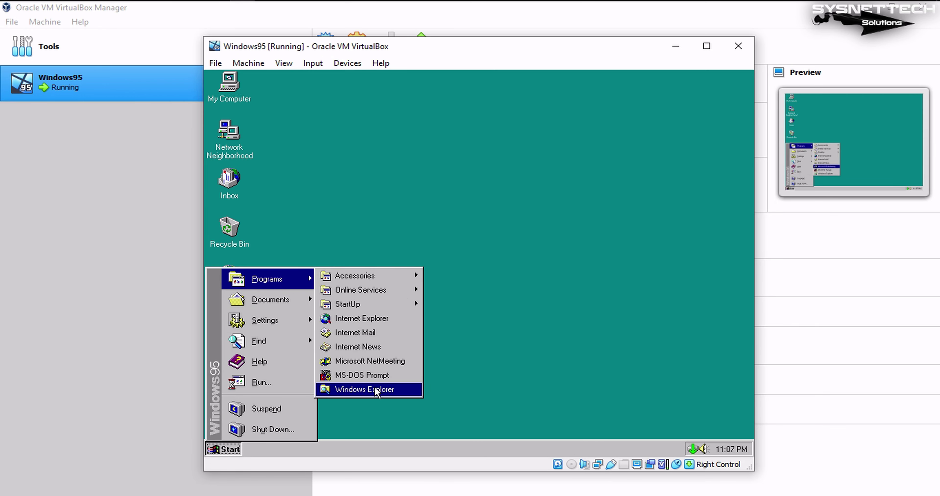
{"action": "left_click", "coordinate": [364, 374]}
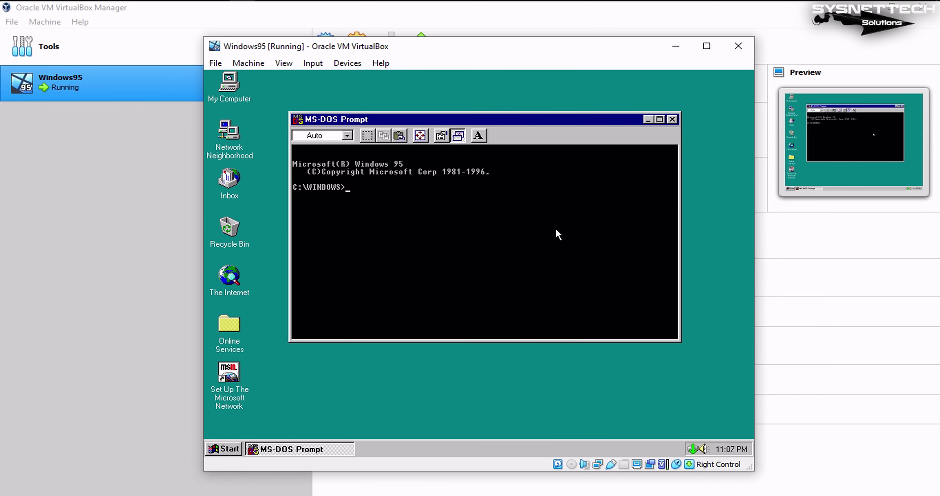
{"action": "type", "text": "ping 8.8.8.8"}
{"action": "key", "text": "Return"}
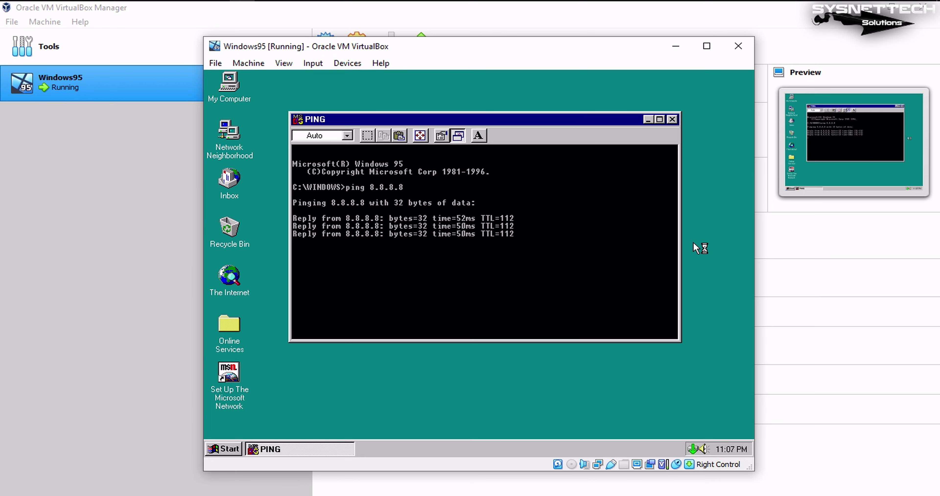
Step: Close the MS-DOS Prompt, complete the Internet Connection Wizard with the Current settings option and dismiss the browser's script error
{"action": "left_click", "coordinate": [674, 120]}
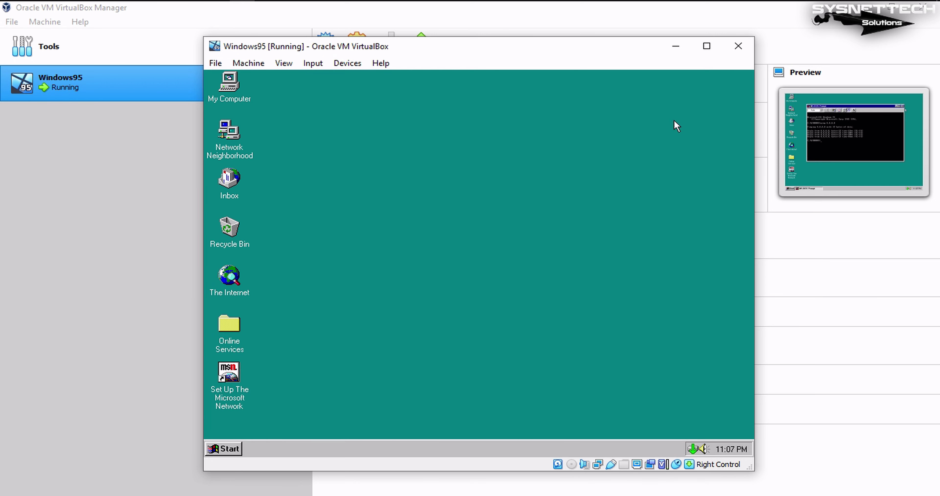
{"action": "double_click", "coordinate": [237, 290]}
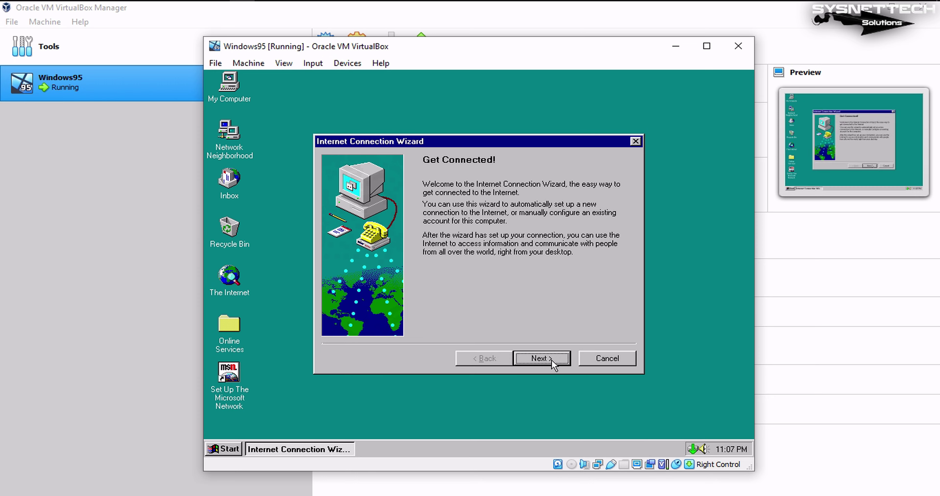
{"action": "left_click", "coordinate": [551, 359]}
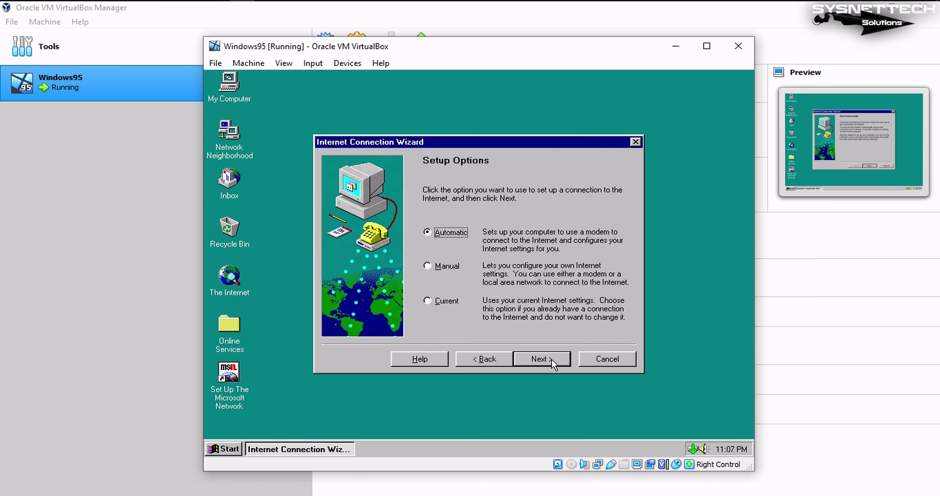
{"action": "left_click", "coordinate": [441, 305]}
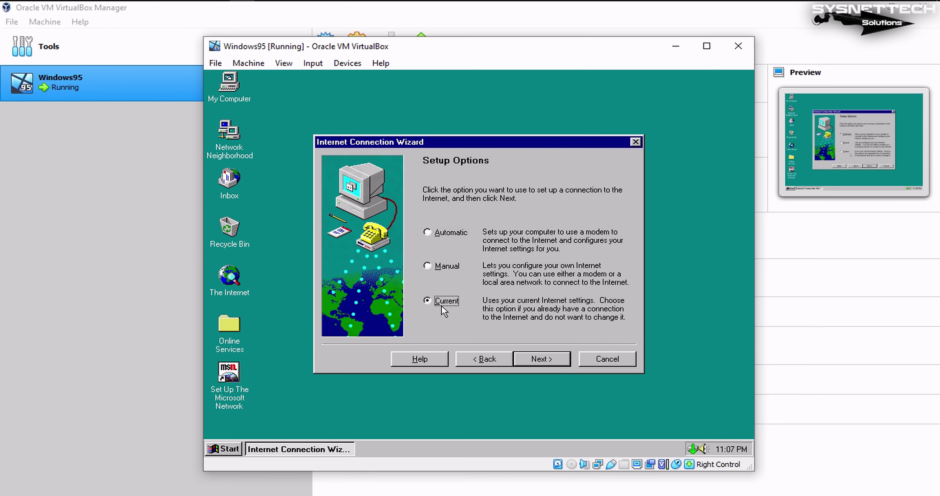
{"action": "left_click", "coordinate": [547, 359]}
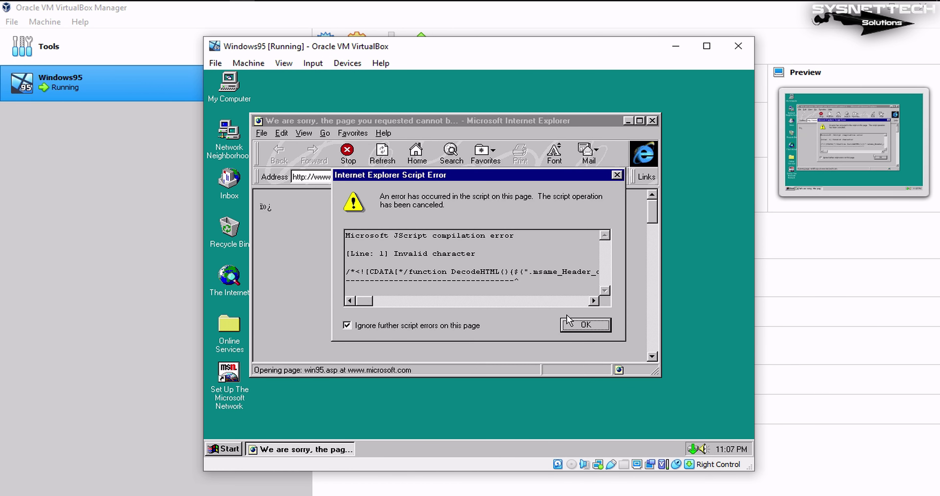
{"action": "left_click", "coordinate": [574, 326]}
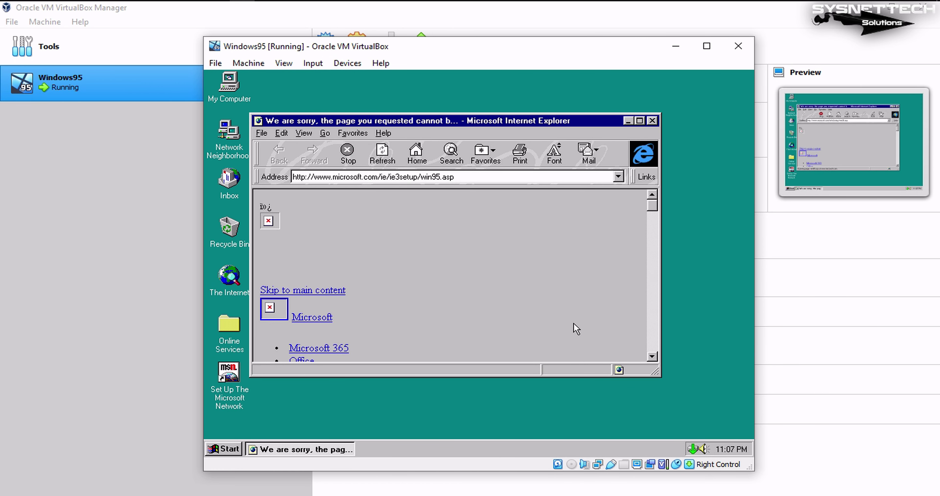
Step: Test web access by loading google.com in Internet Explorer and close the browser
{"action": "left_click", "coordinate": [524, 178]}
{"action": "type", "text": "google.co"}
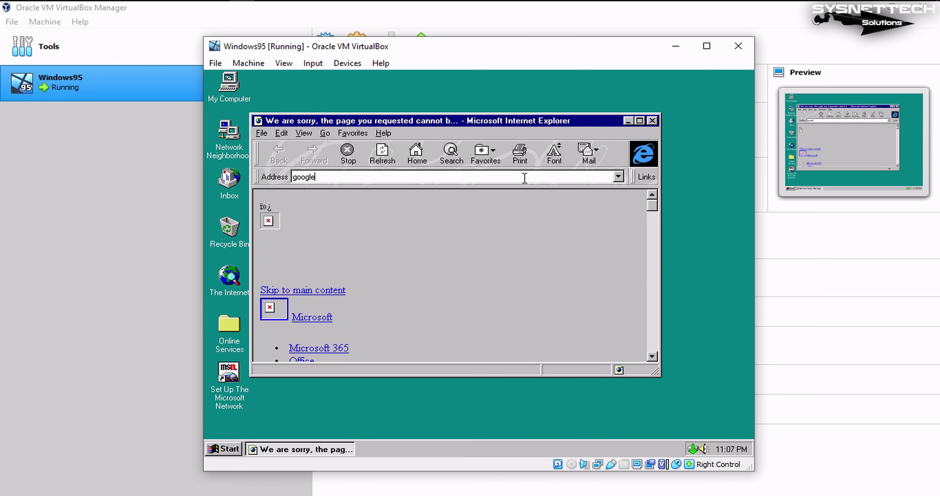
{"action": "type", "text": "m"}
{"action": "key", "text": "Return"}
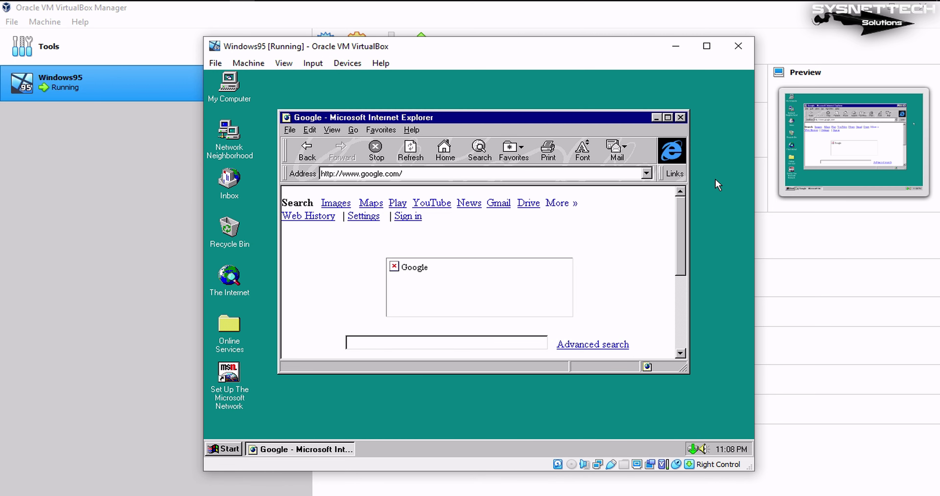
{"action": "left_click", "coordinate": [680, 117]}
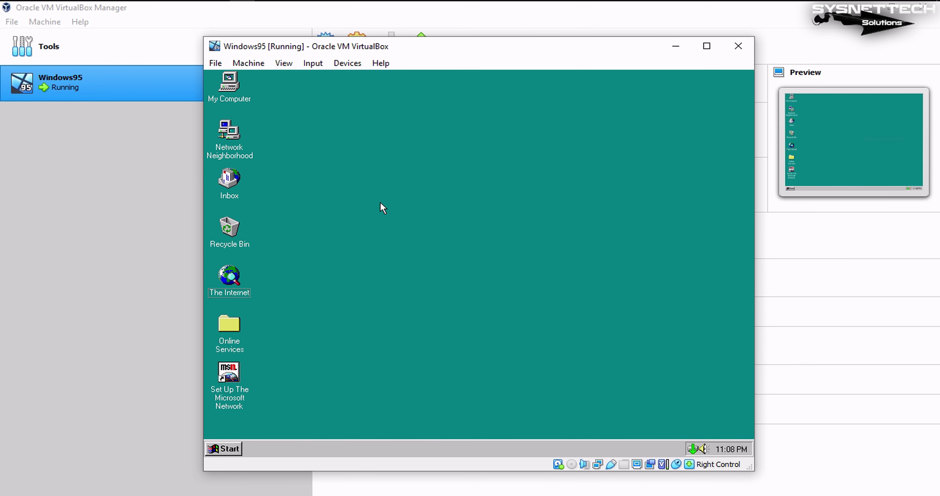
Step: Stop the KINGSTON DataTraveler 3.0 USB drive (E:) for safe removal and acknowledge the message
{"action": "left_click_drag", "start_coordinate": [627, 287], "coordinate": [642, 368]}
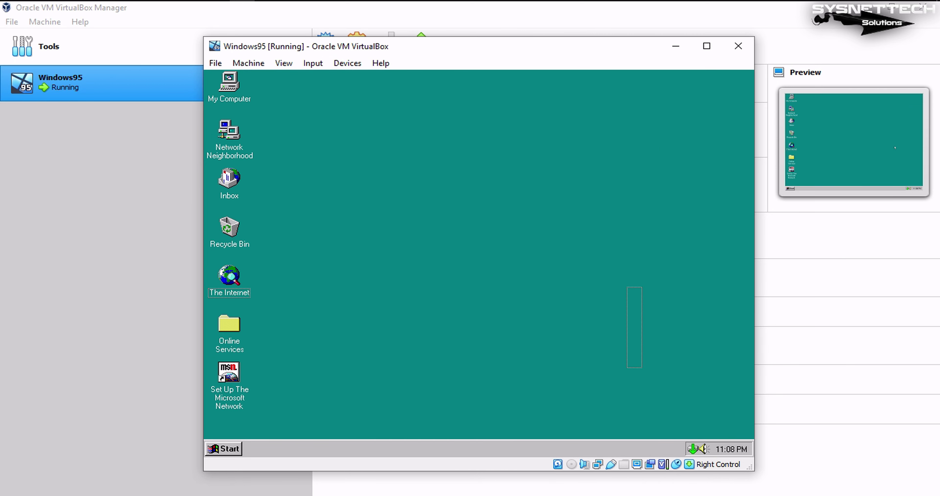
{"action": "left_click", "coordinate": [692, 450]}
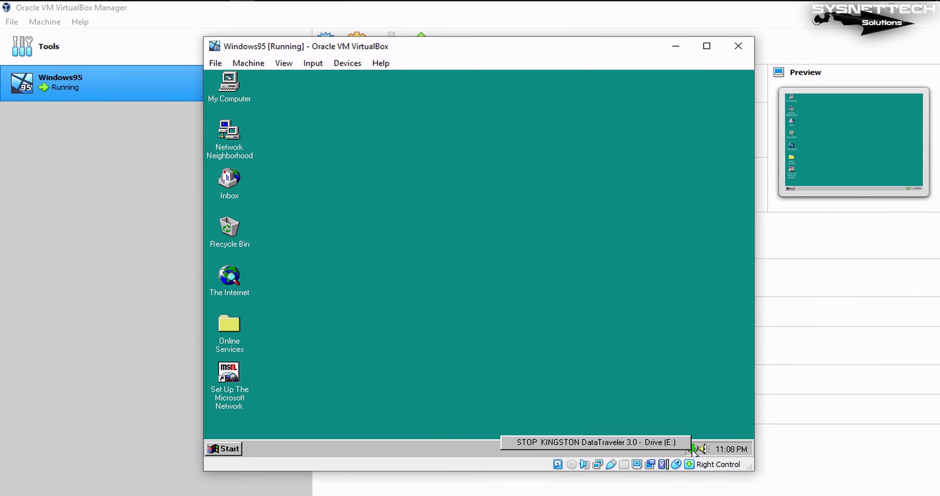
{"action": "left_click", "coordinate": [638, 442]}
{"action": "left_click", "coordinate": [464, 291]}
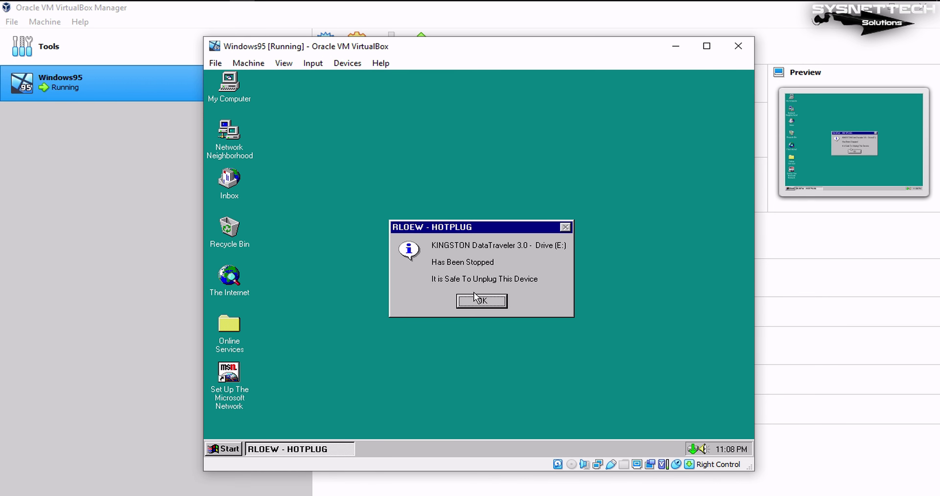
{"action": "left_click", "coordinate": [482, 303]}
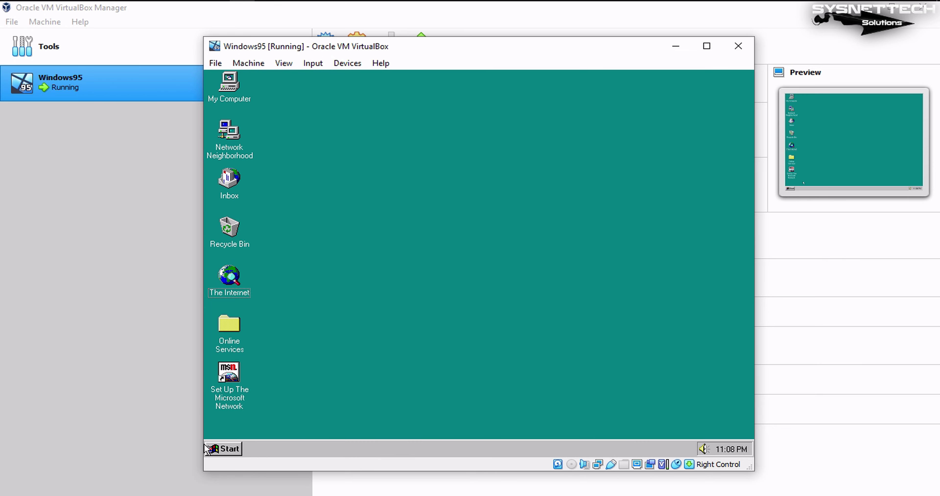
Step: Open the Windows 95 Start menu
{"action": "left_click", "coordinate": [223, 448]}
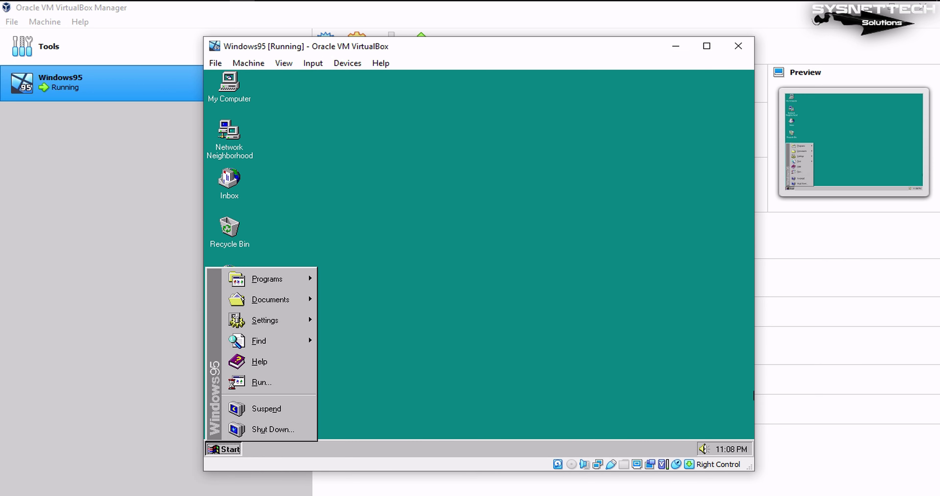